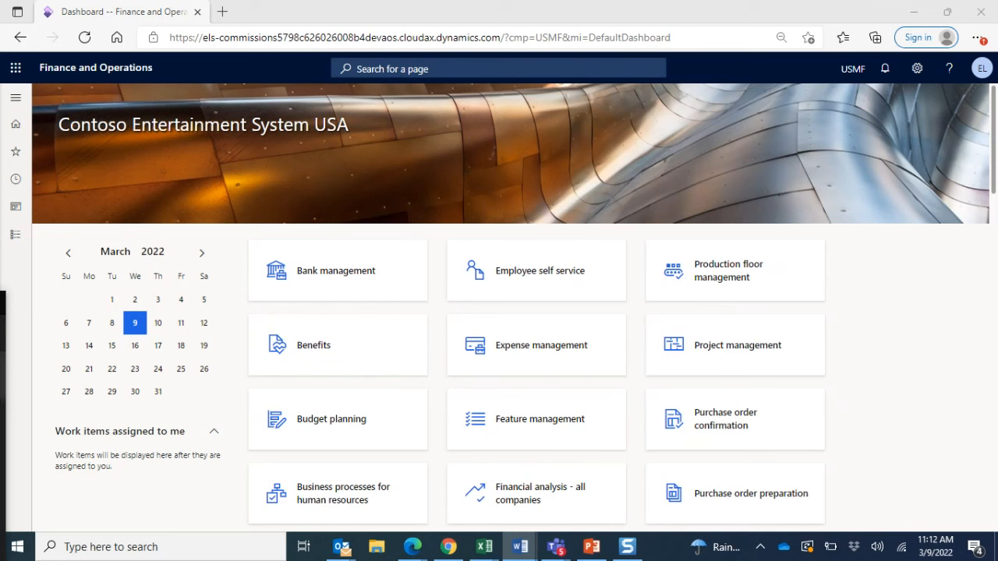
Step: Open the customer groups for commission from the Commissions area of the Sales and marketing module
click(15, 98)
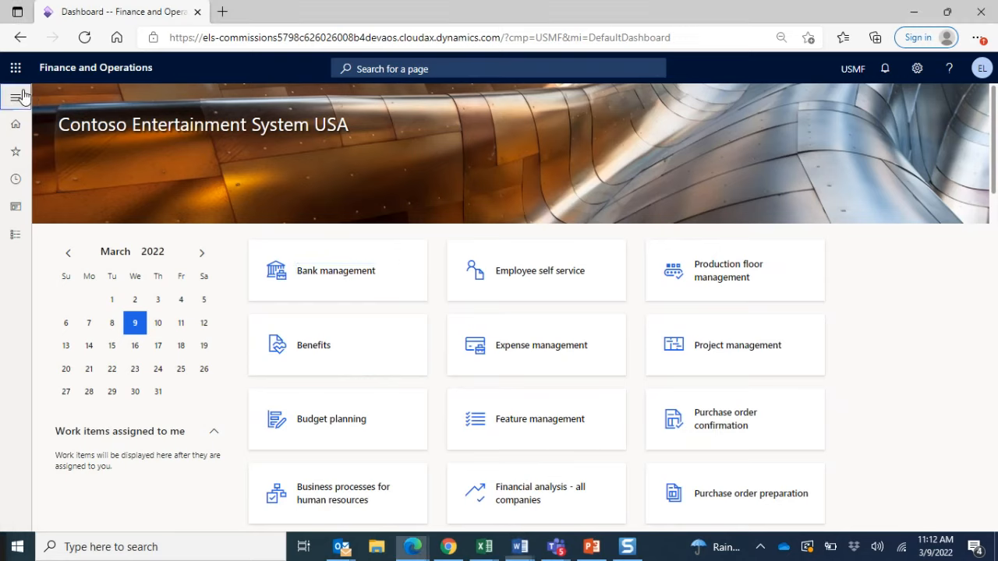
drag(161, 215, 171, 454)
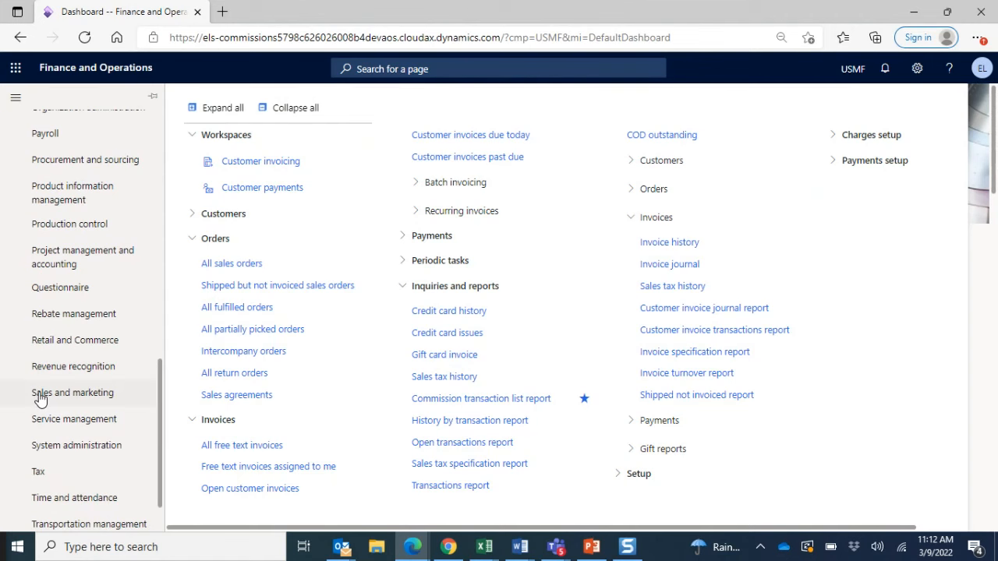
click(41, 398)
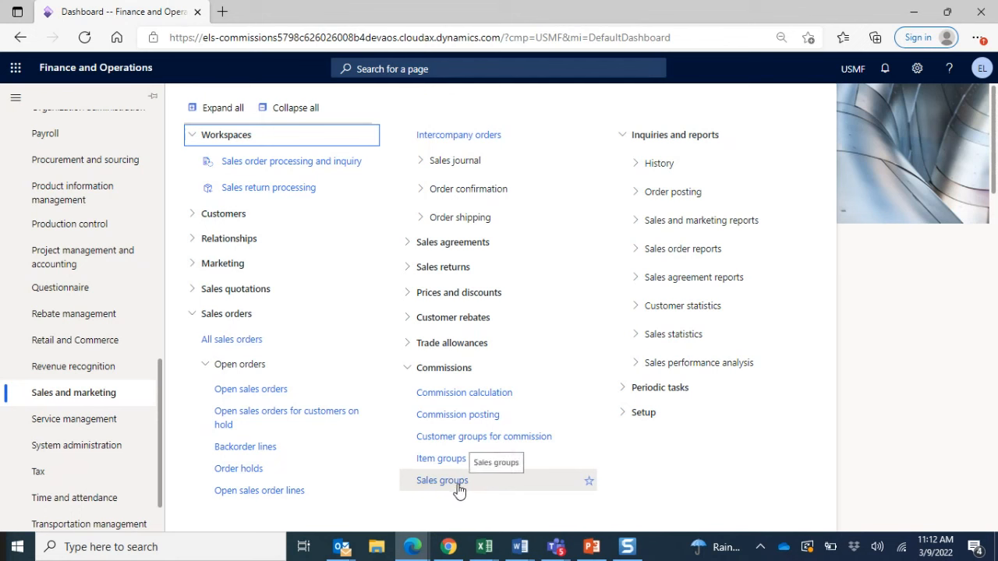
click(449, 546)
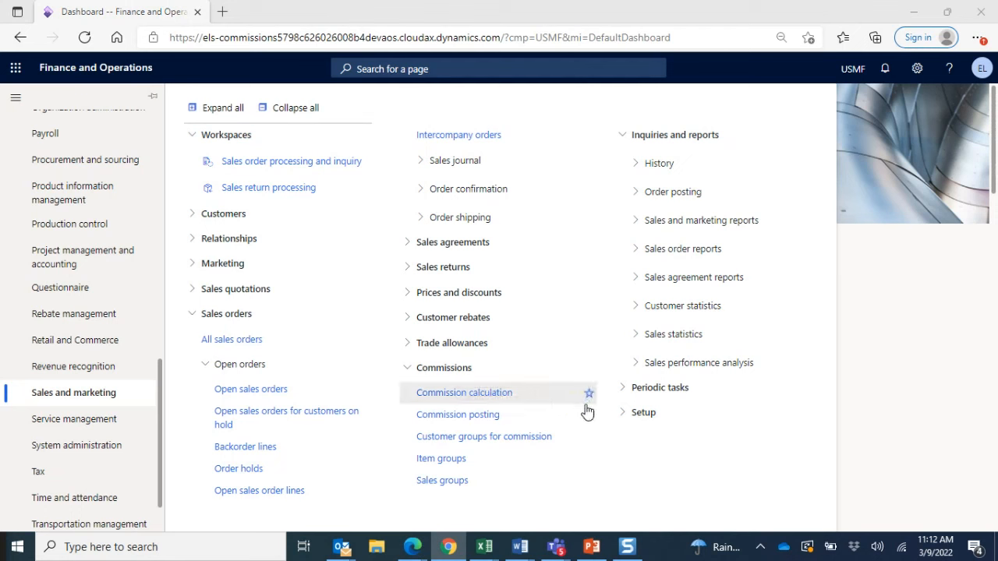
click(543, 441)
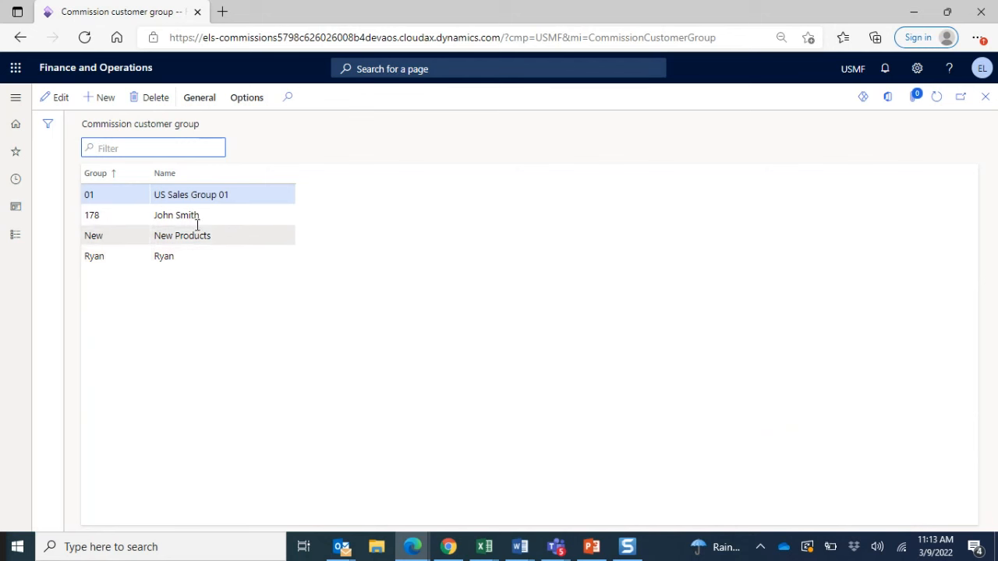
Step: Open the commission item groups list in the Sales and marketing module
key(alt+Tab)
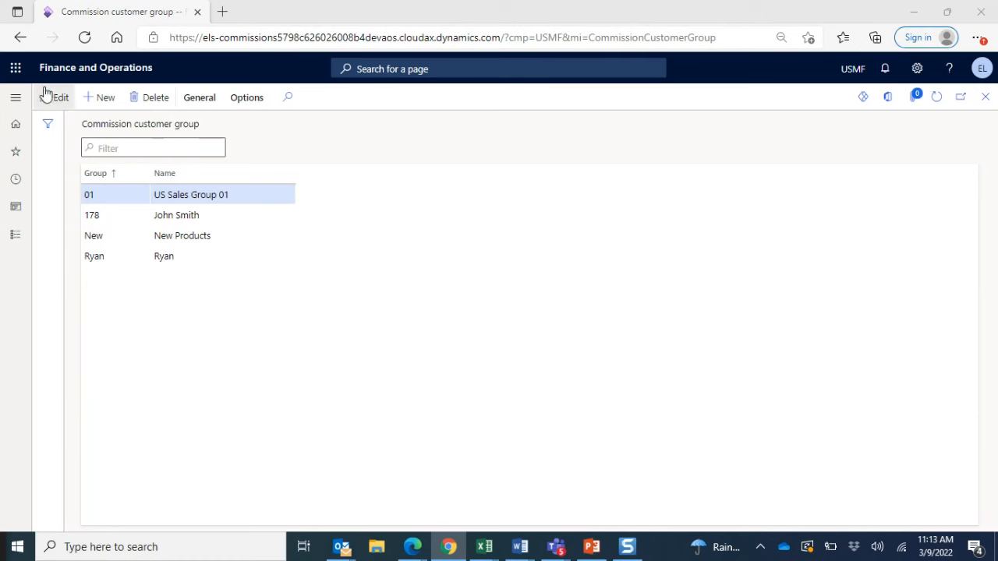
click(15, 102)
click(15, 102)
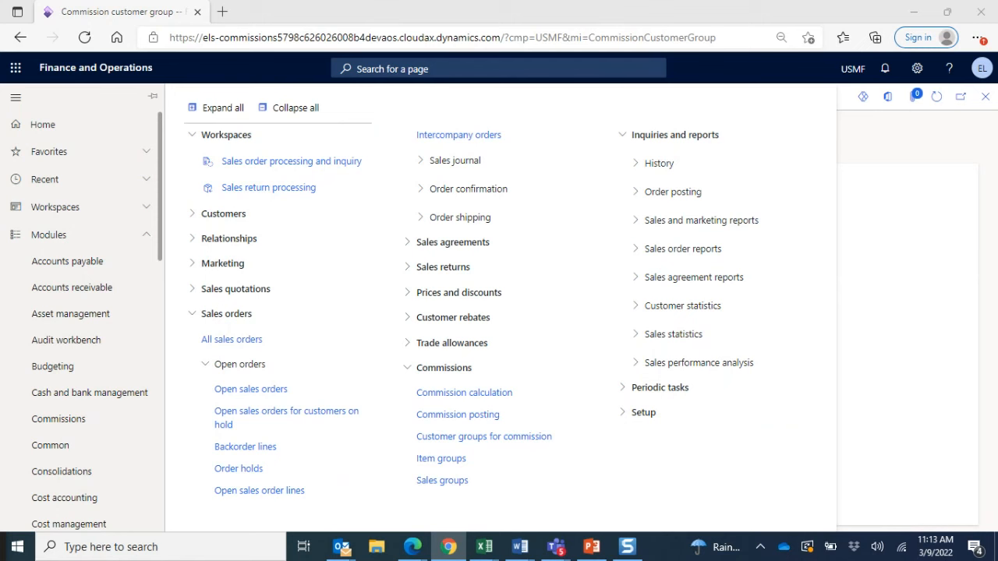
click(455, 460)
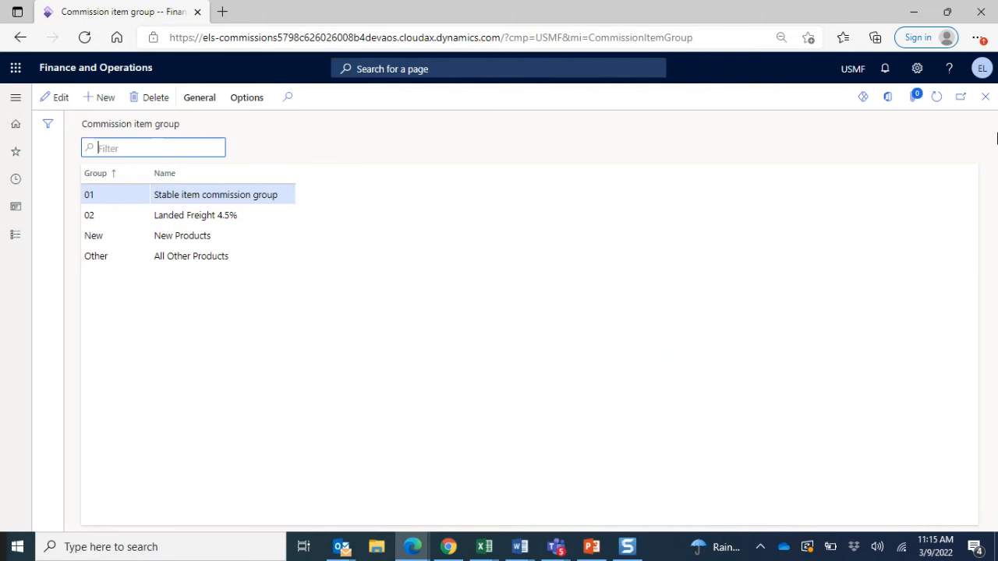
Step: Open the commission sales groups and view the sales reps assigned to group 01, Sales reps US
key(alt+Tab)
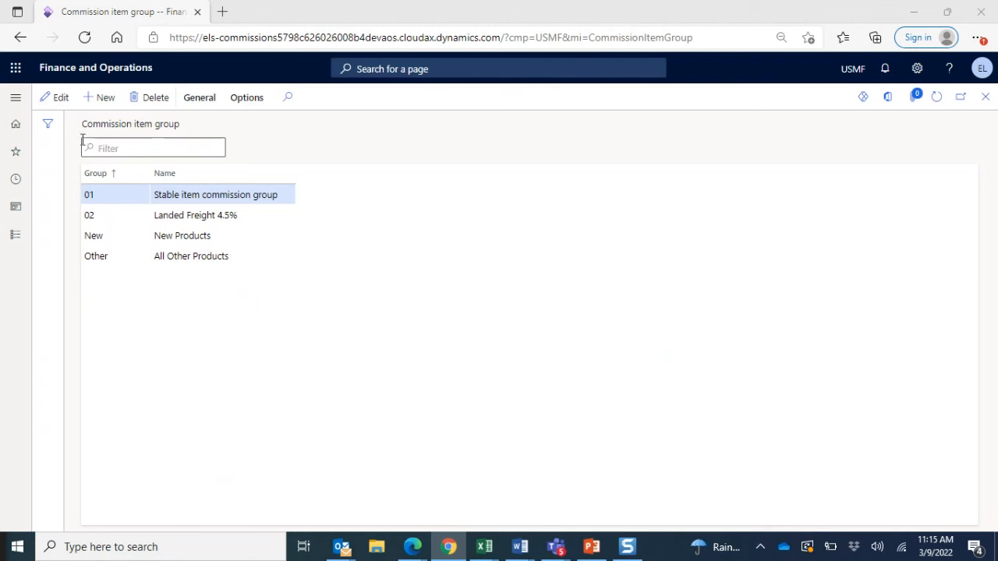
click(15, 98)
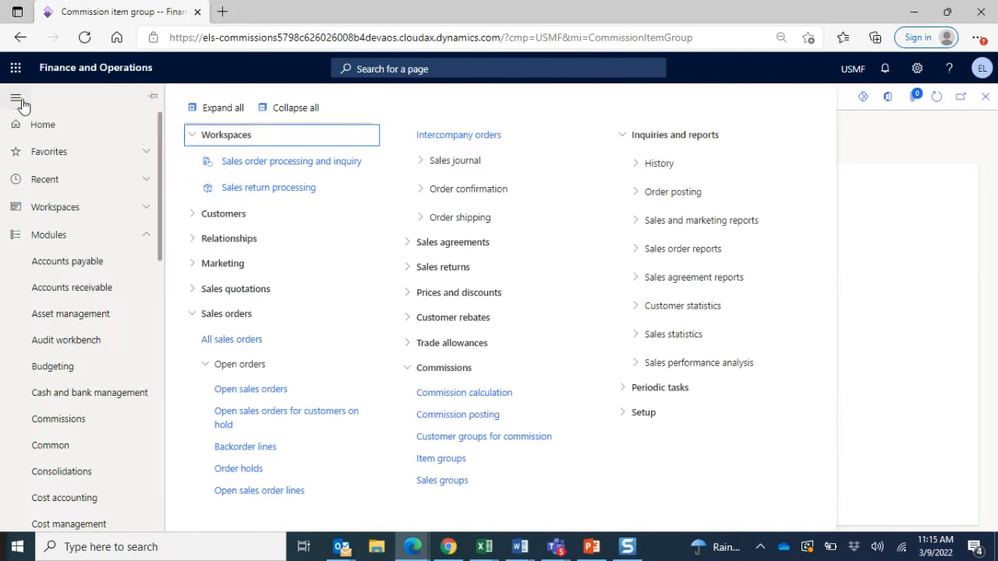
click(450, 481)
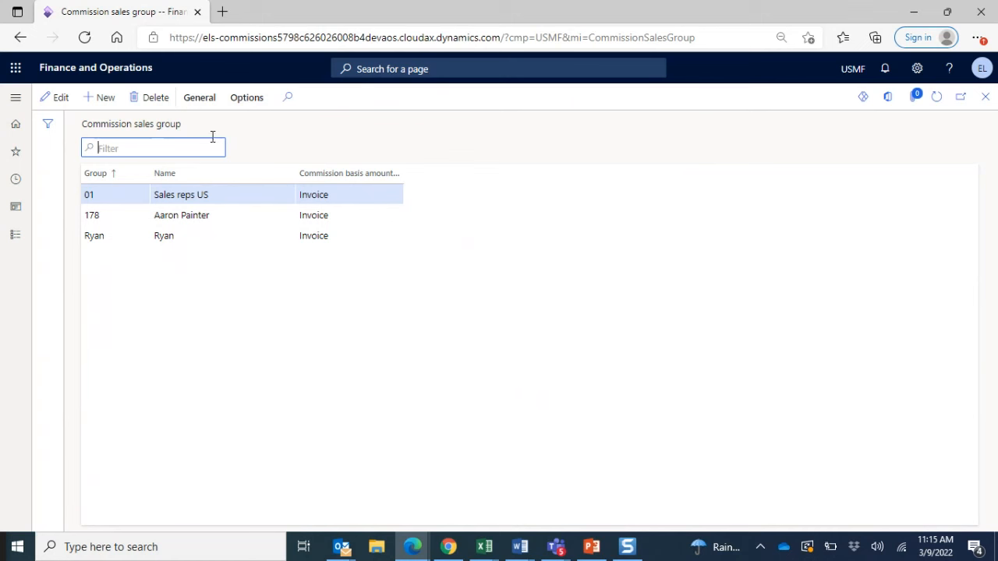
click(200, 105)
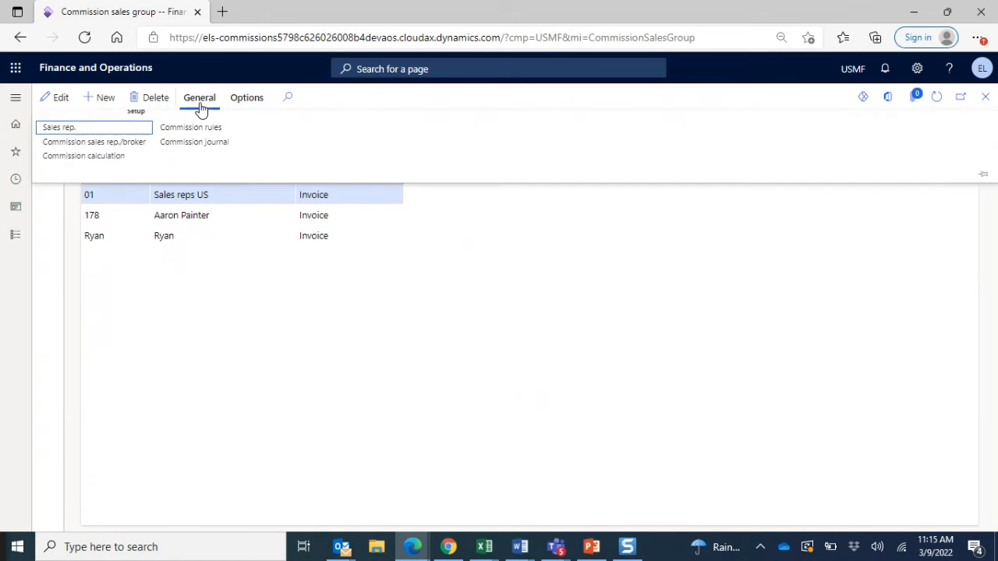
click(68, 142)
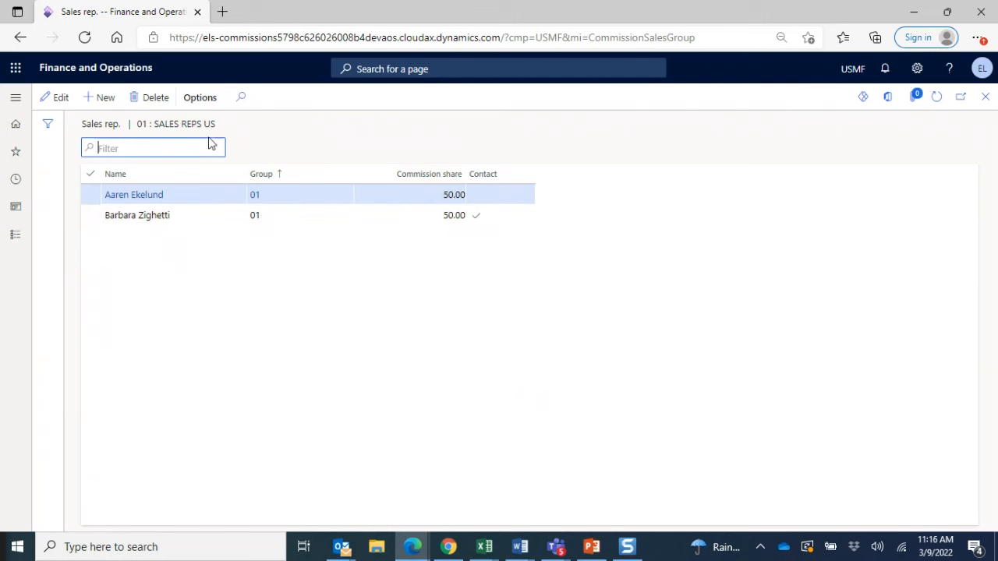
click(984, 99)
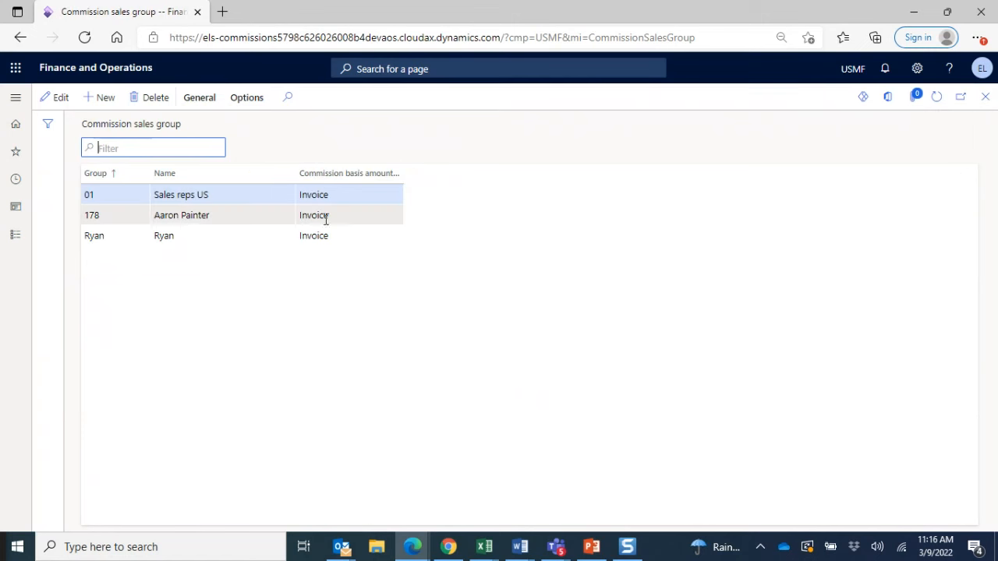
Step: View the sales rep and commission share set up for commission sales group 178
click(196, 216)
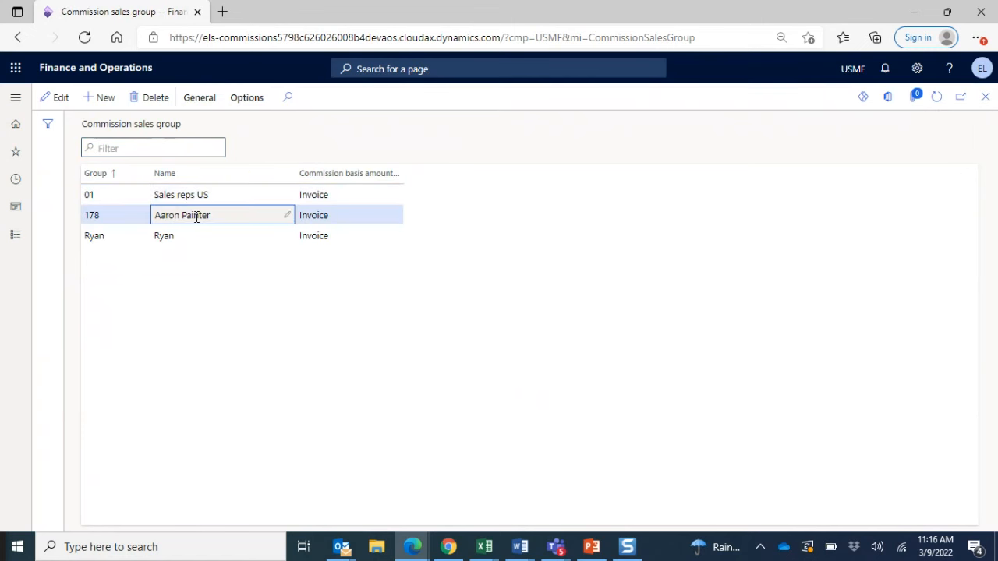
click(200, 98)
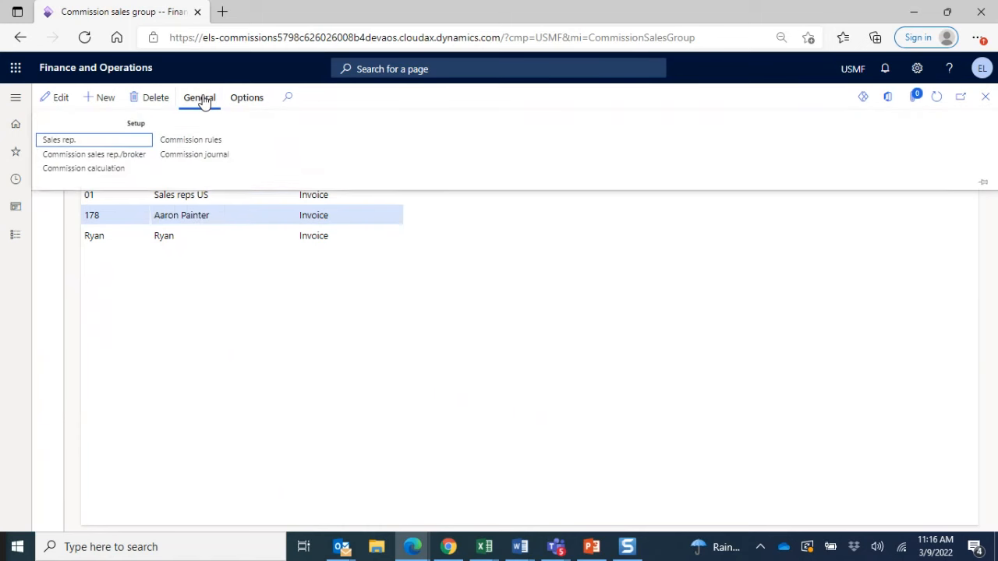
click(94, 139)
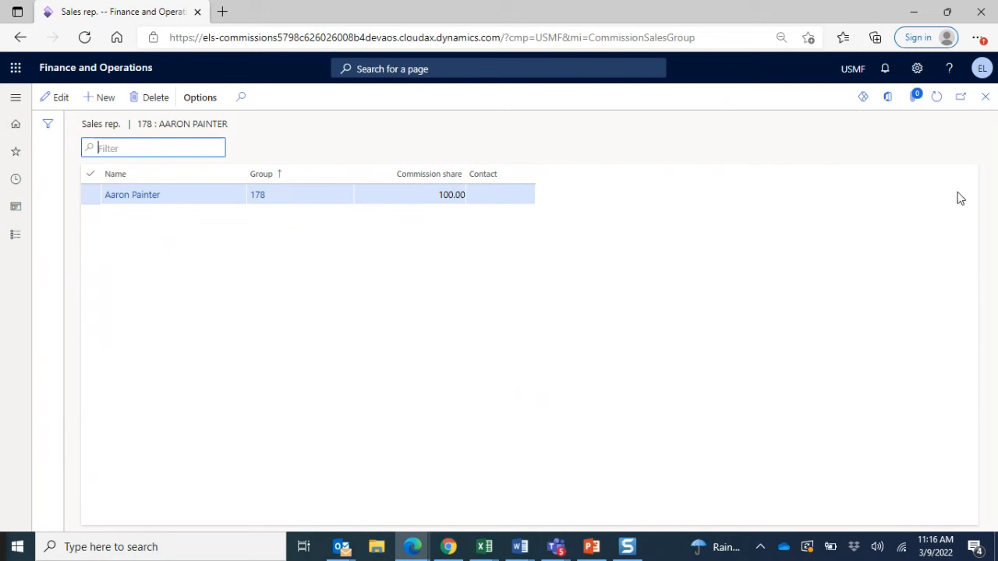
click(986, 97)
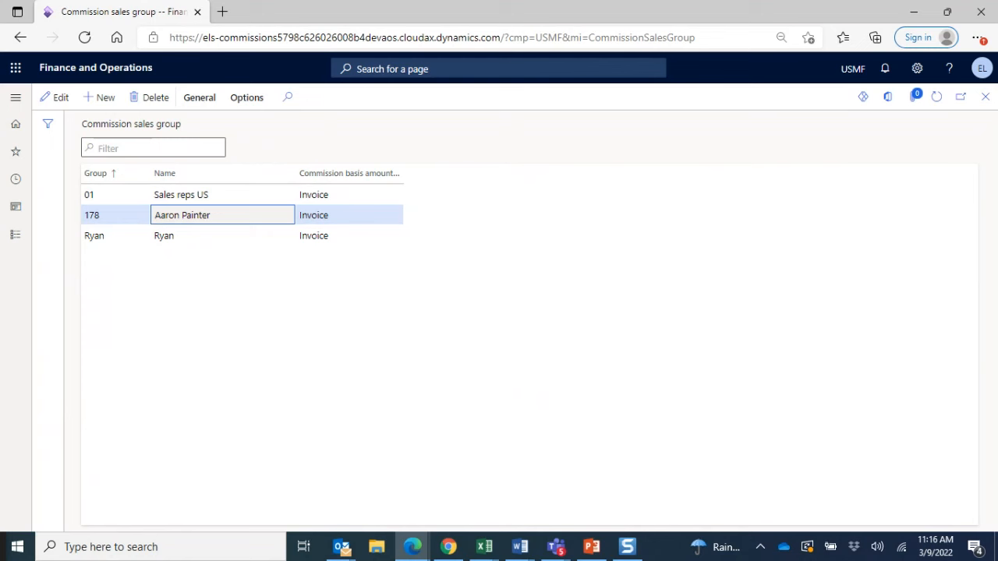
Step: Open the Forest Wholesales customer record from the all customers list in Sales and marketing
click(15, 99)
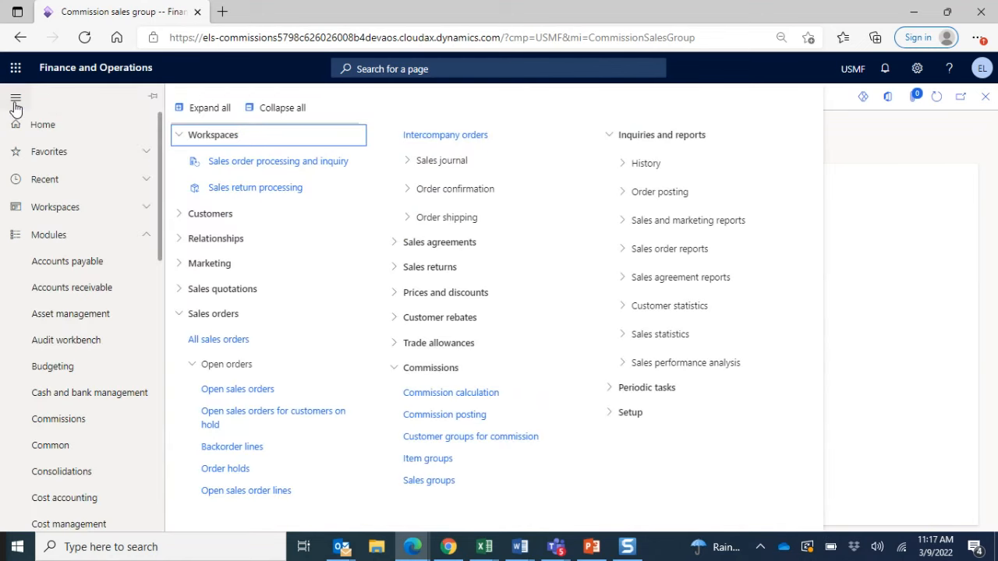
click(225, 213)
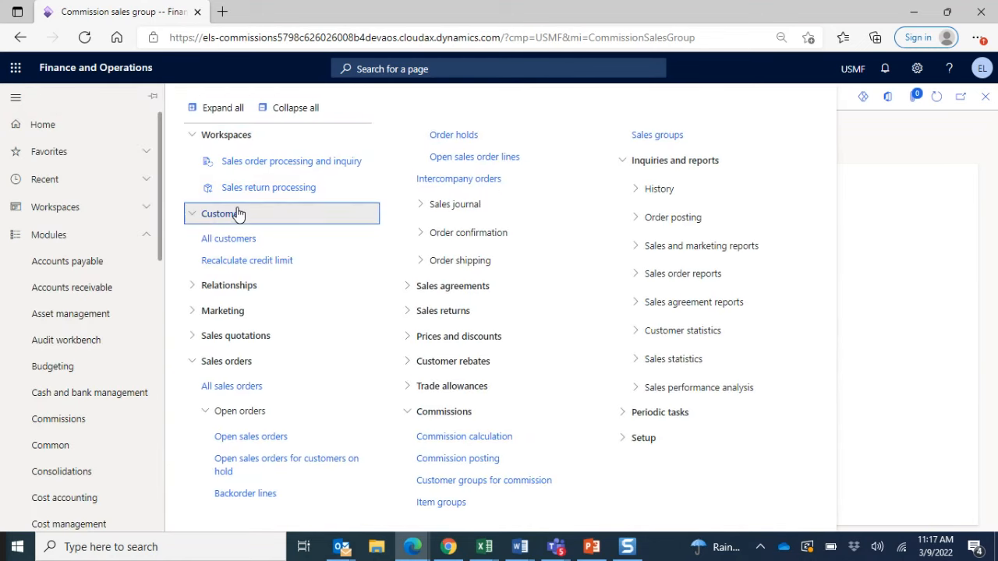
click(251, 241)
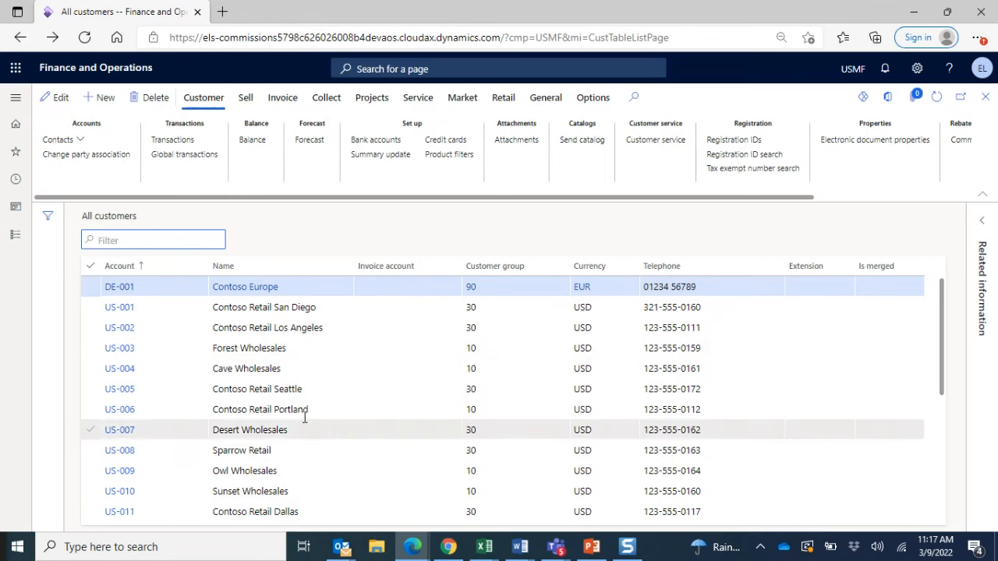
scroll(308, 412, down, 2)
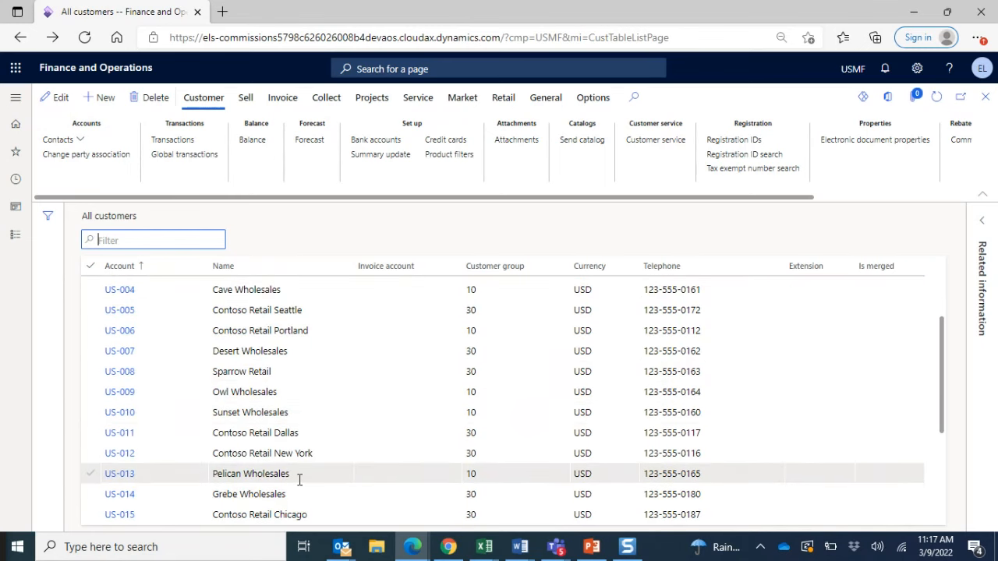
scroll(299, 477, up, 2)
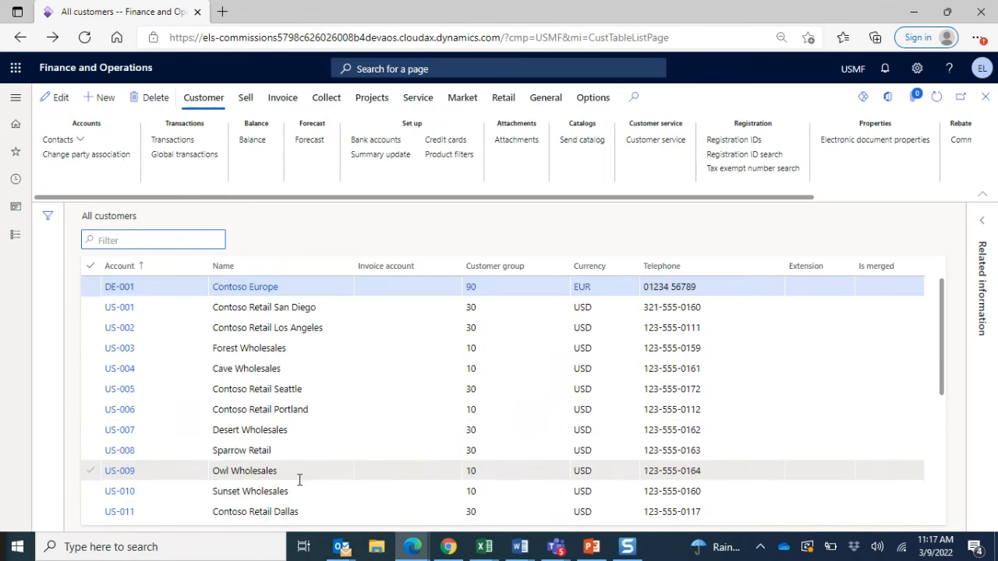
click(123, 351)
click(122, 351)
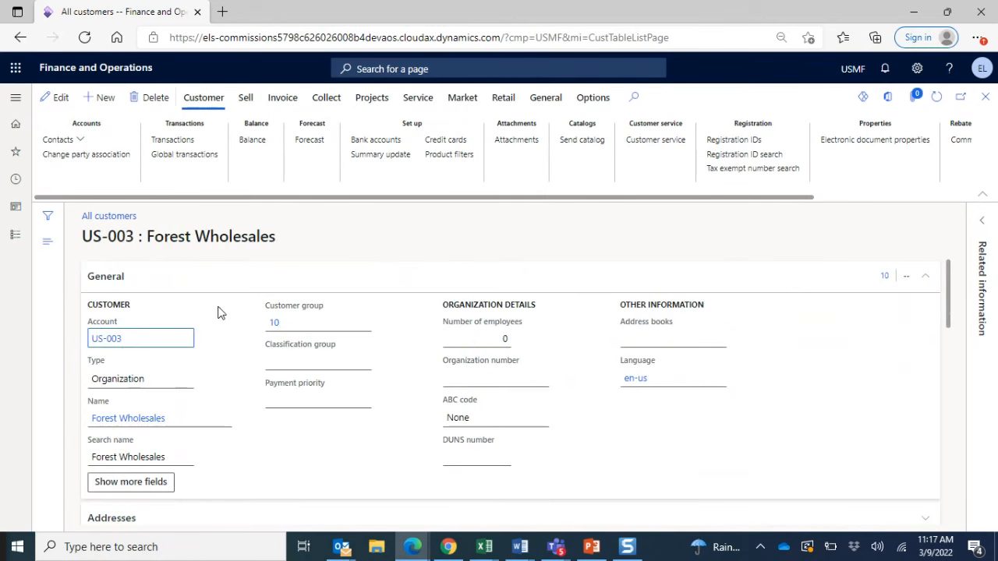
Step: Edit Forest Wholesales' sales order defaults, assigning commission group New and sales group 01
click(233, 282)
scroll(233, 282, down, 5)
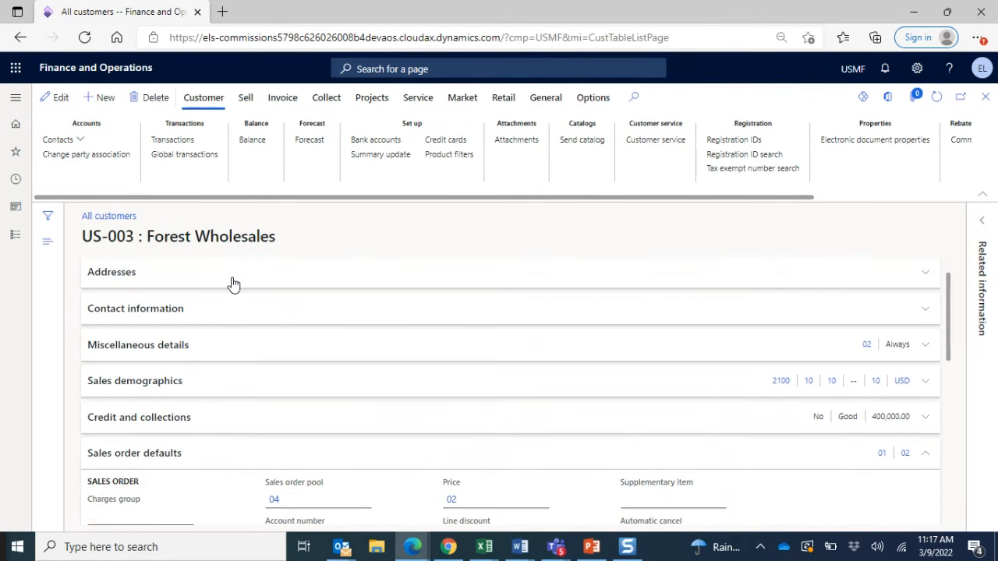
scroll(233, 284, down, 1)
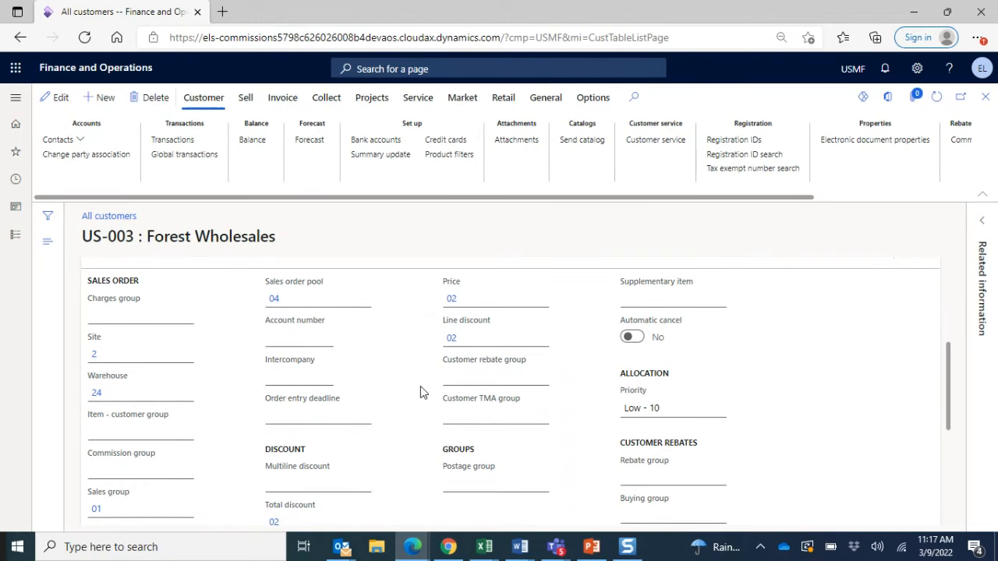
scroll(420, 386, down, 2)
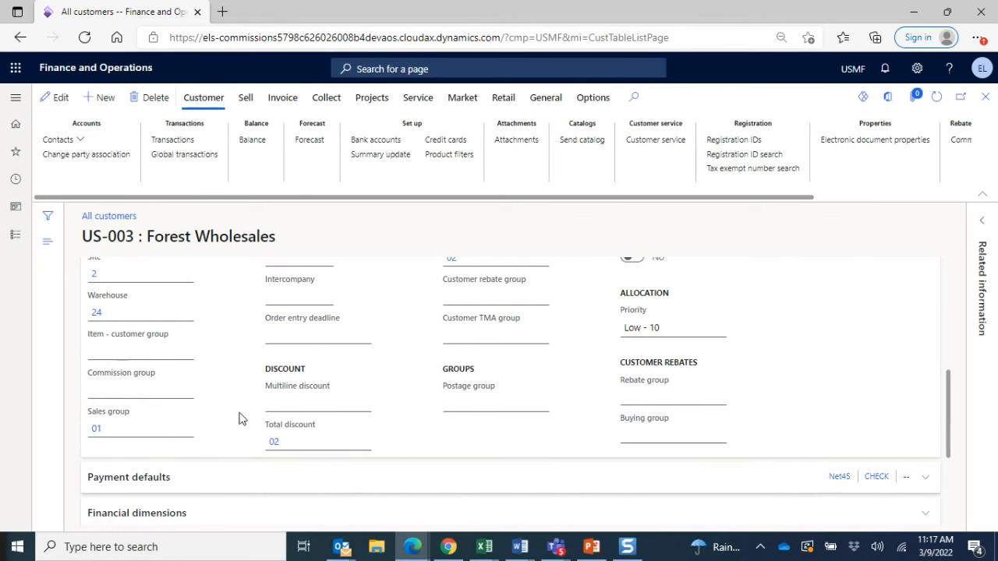
click(43, 99)
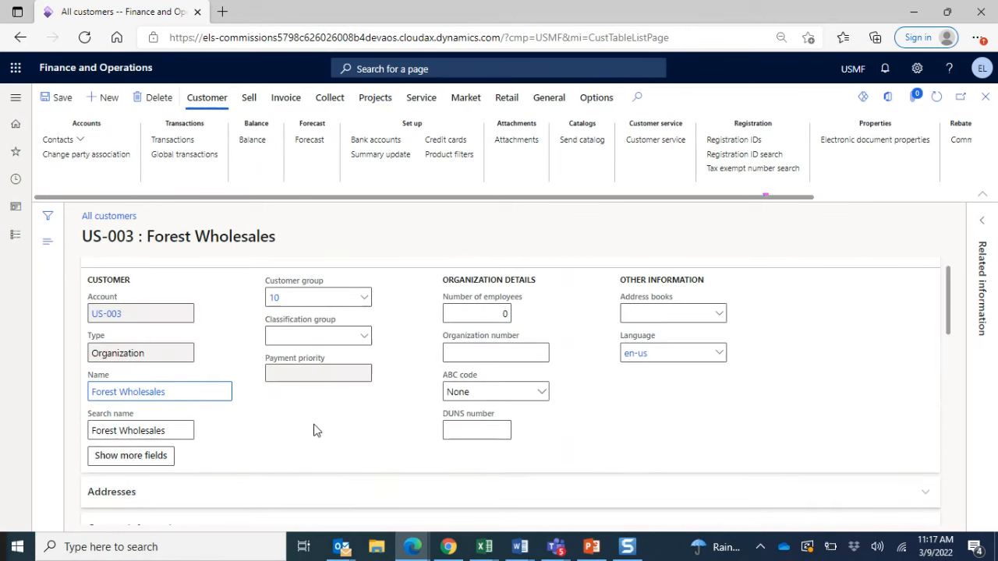
scroll(314, 431, down, 5)
scroll(313, 430, down, 3)
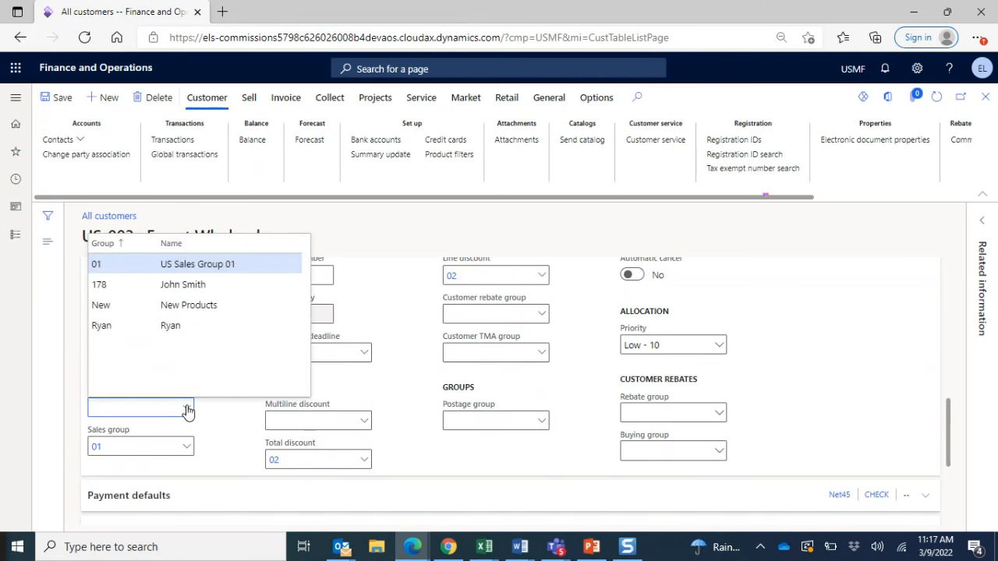
click(187, 311)
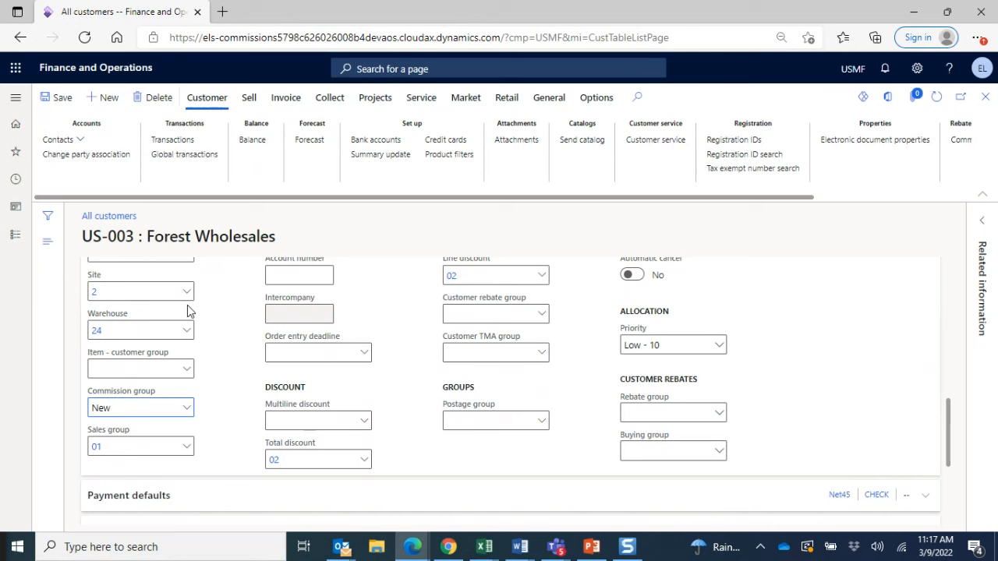
click(186, 450)
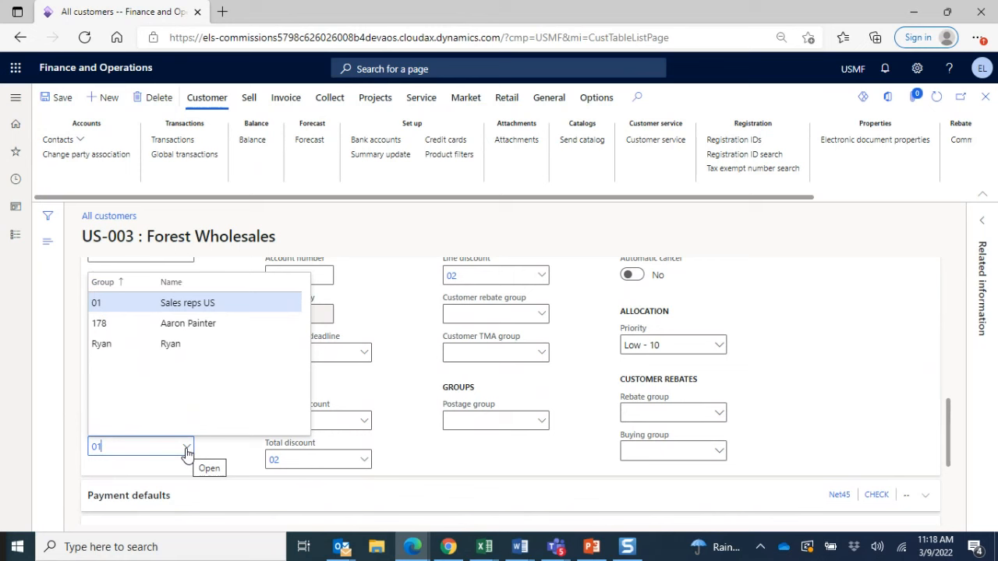
click(195, 306)
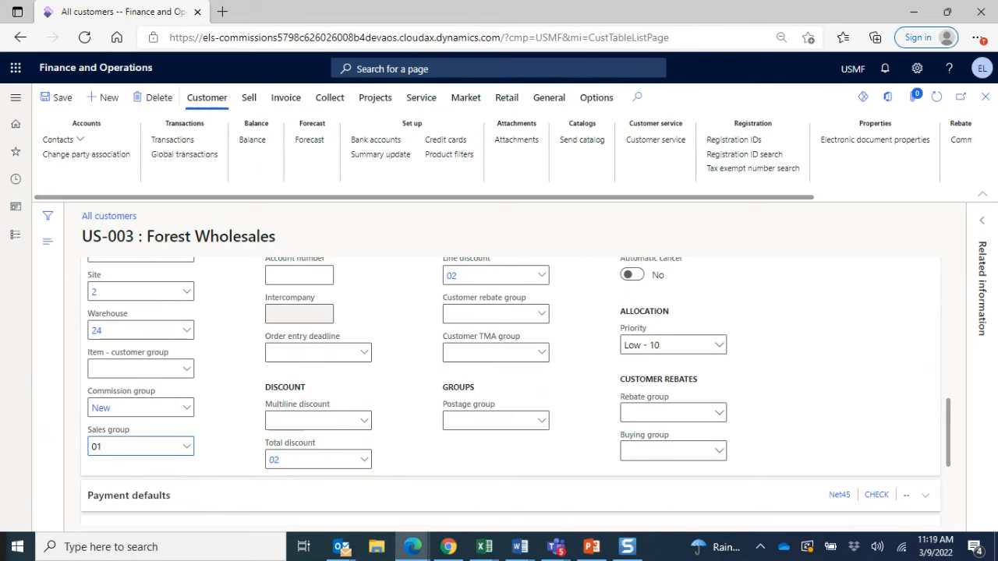
Step: Open the released product A0001, HDMI 6' Cables, from the released products in Product information management
click(16, 97)
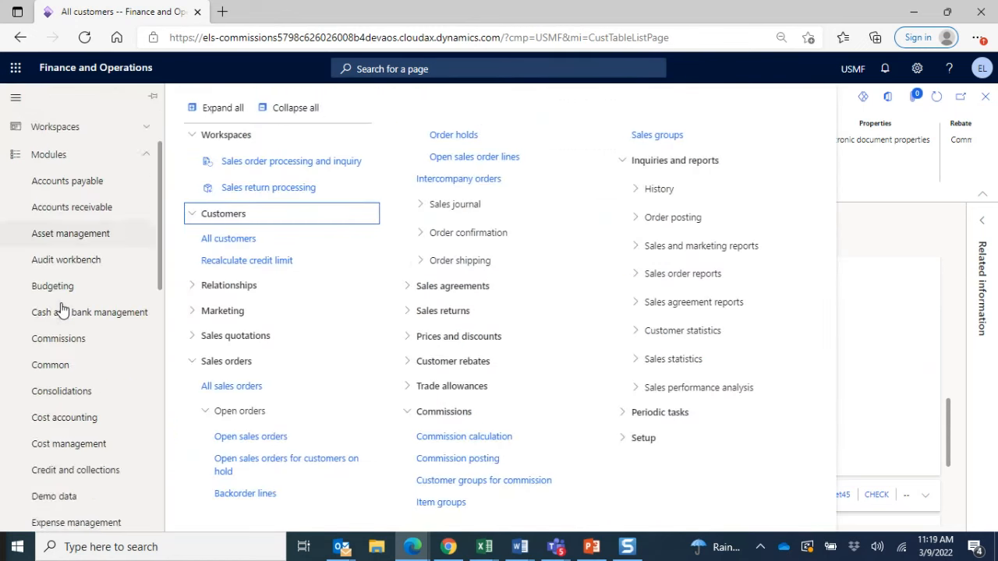
scroll(62, 310, down, 5)
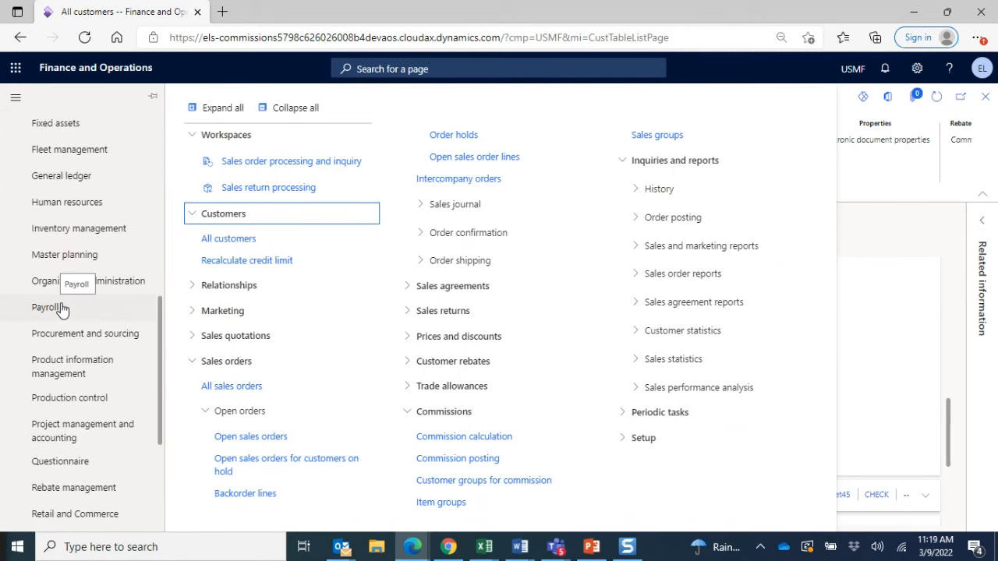
scroll(62, 309, down, 2)
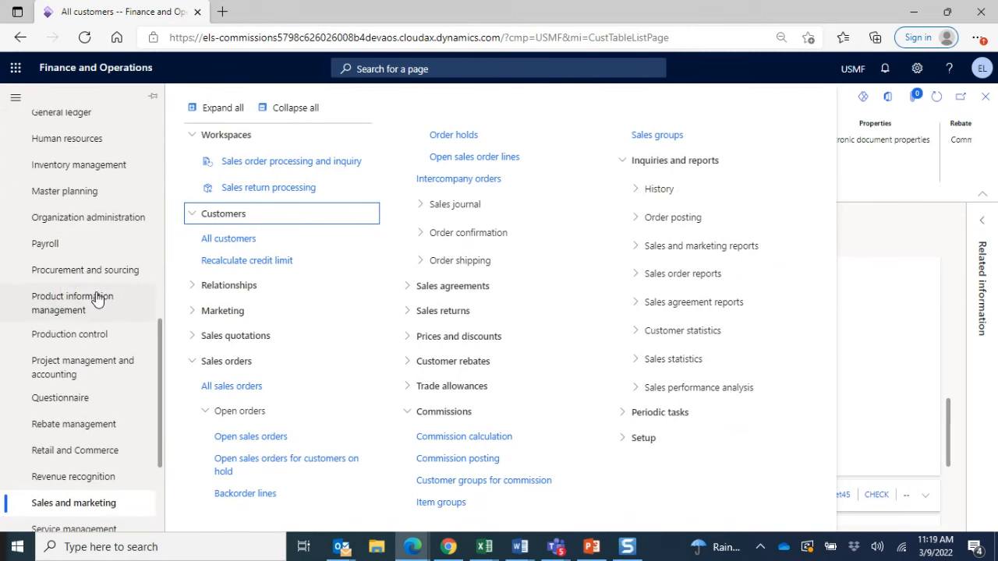
click(89, 300)
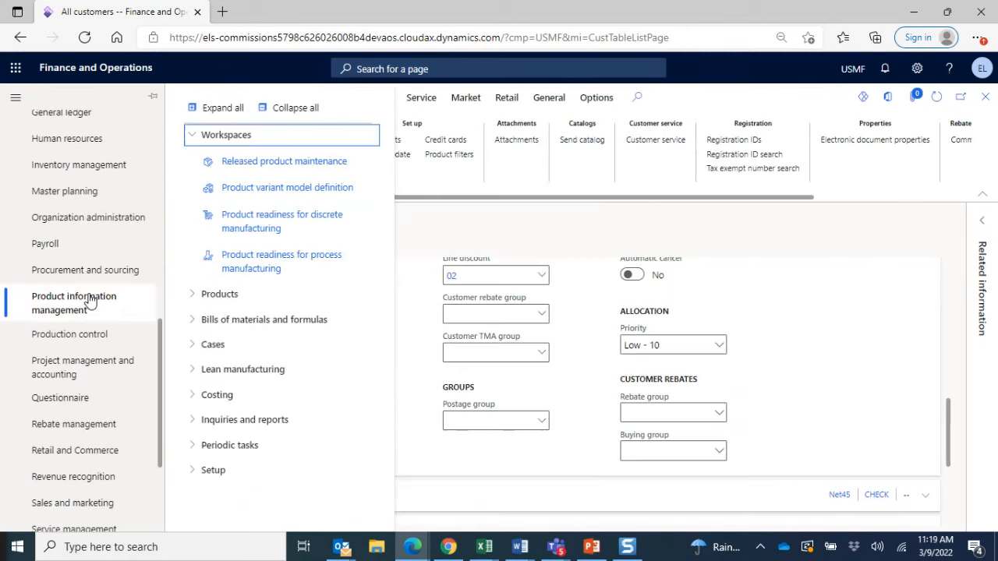
click(304, 296)
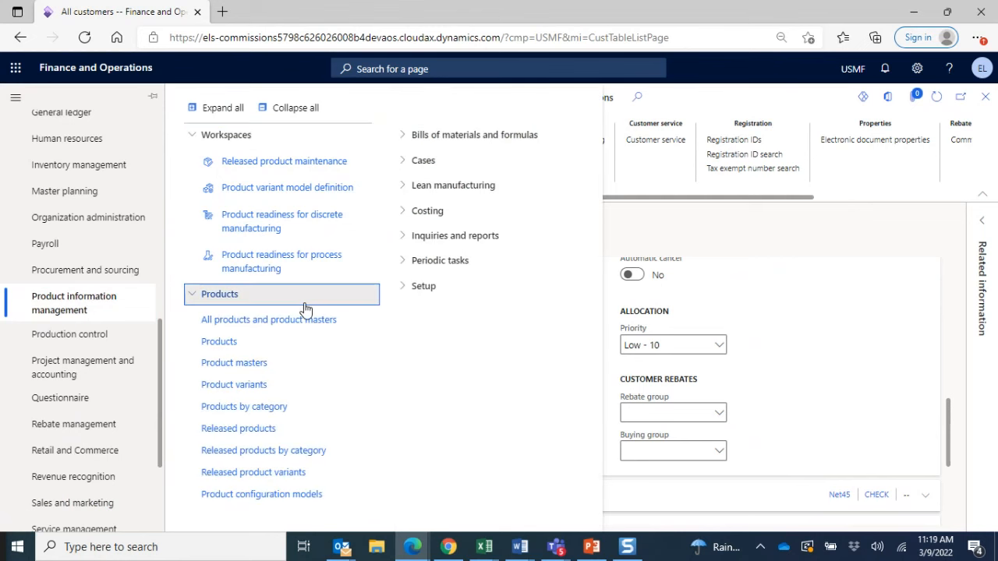
click(277, 428)
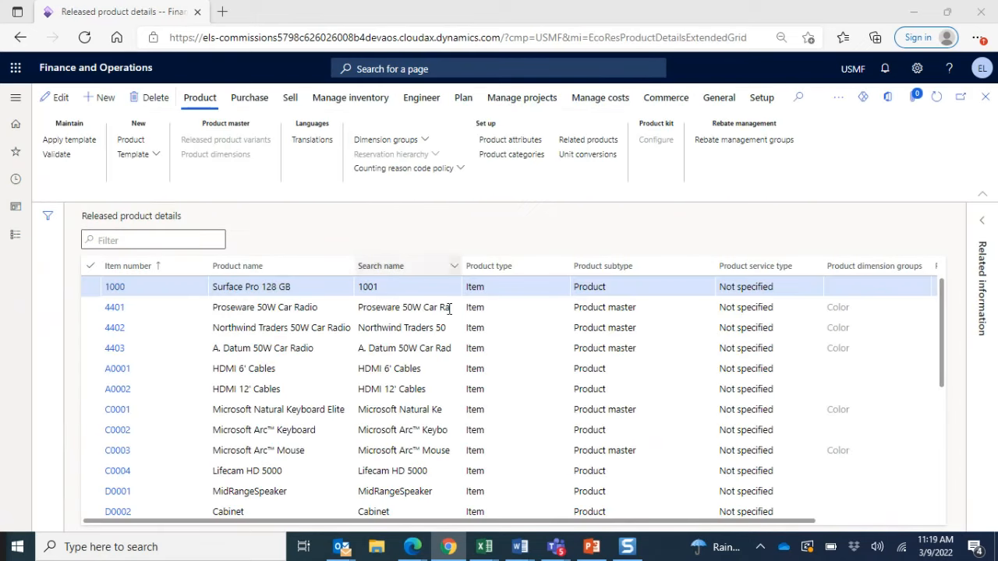
click(117, 369)
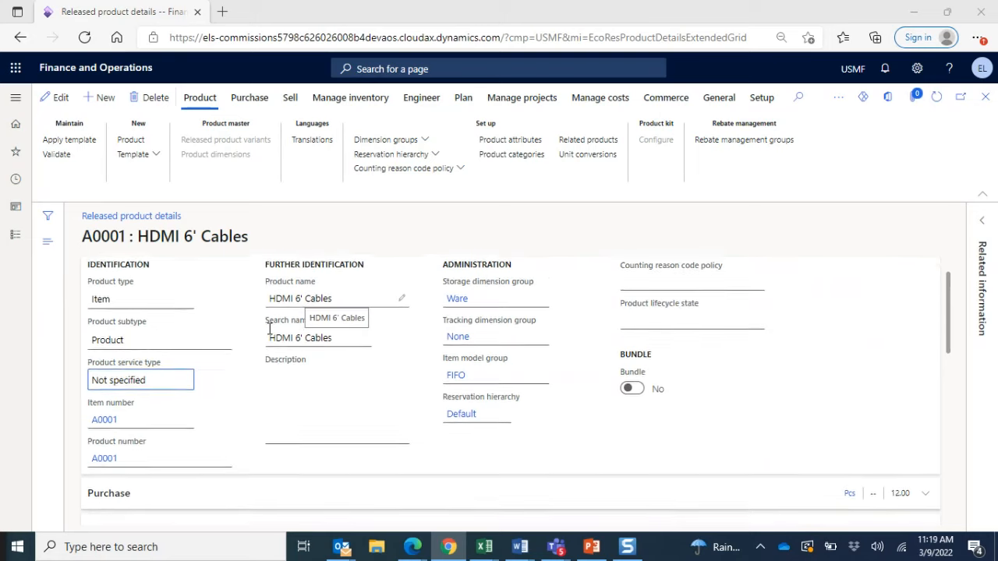
Step: Expand the Sell details of the HDMI 6' Cables product to reach its commission group
scroll(269, 327, down, 2)
scroll(269, 328, up, 1)
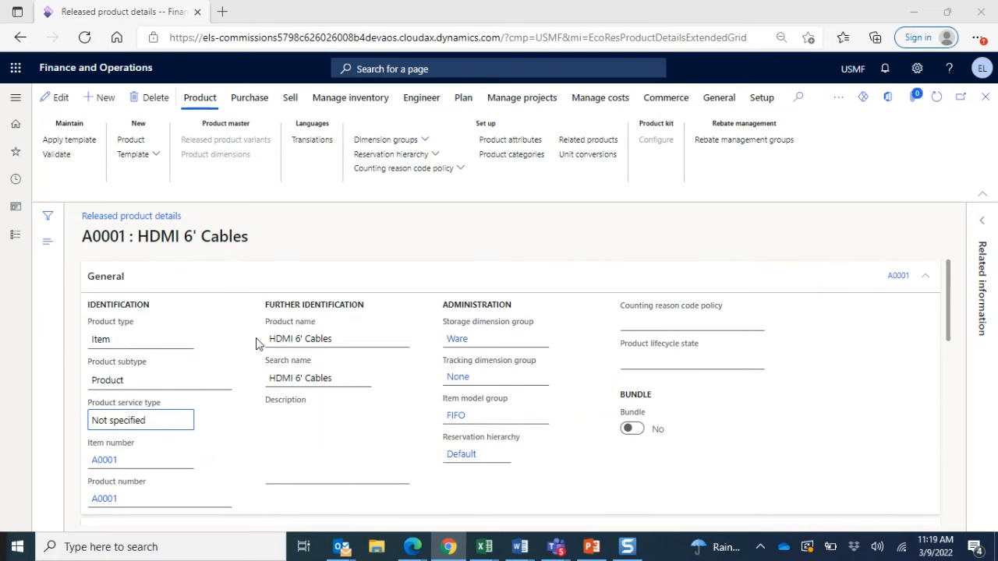
scroll(257, 344, down, 1)
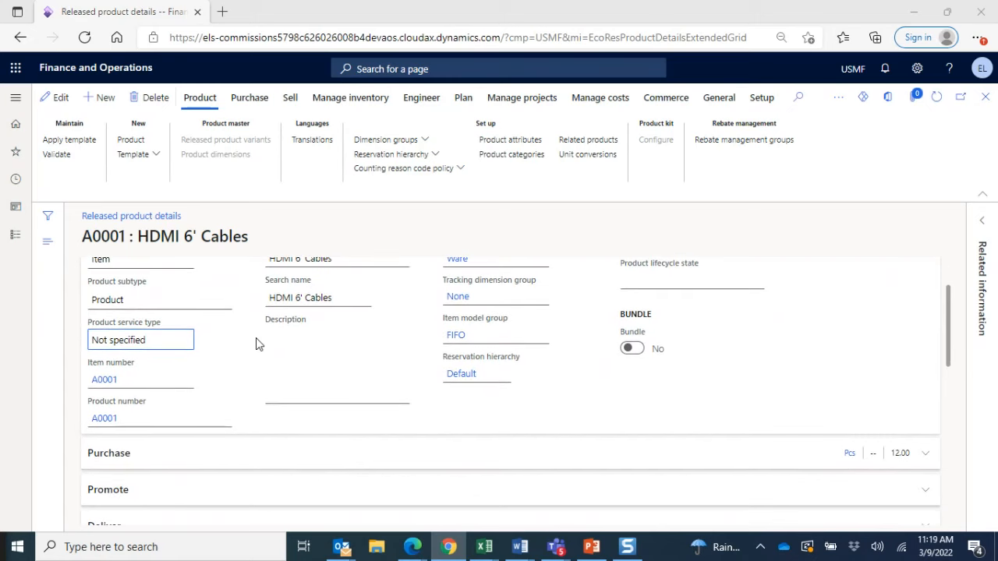
scroll(257, 344, down, 3)
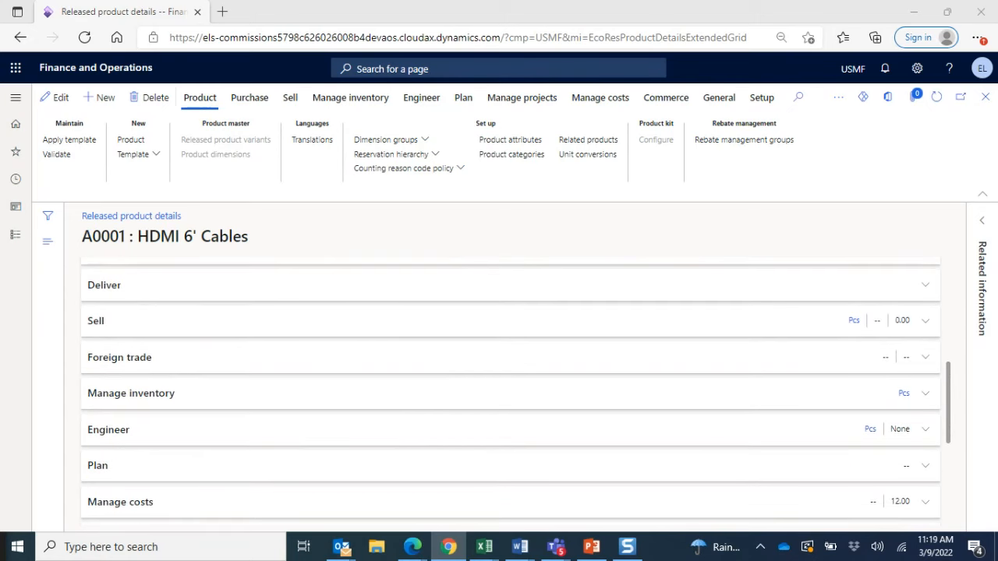
click(95, 320)
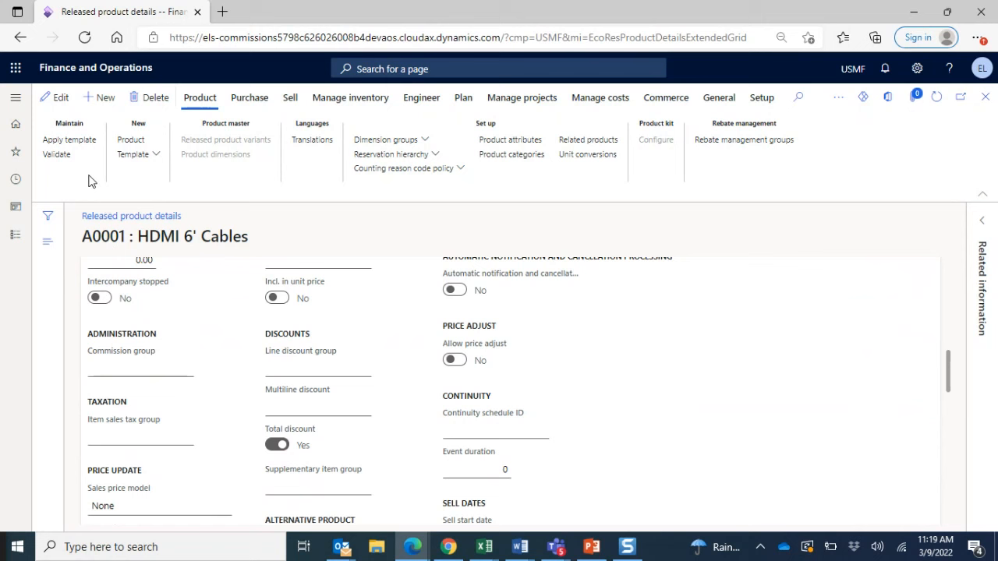
Step: Edit the HDMI 6' Cables product, assigning commission group 01, Stable item commission group, and save the record
click(55, 97)
scroll(250, 408, down, 7)
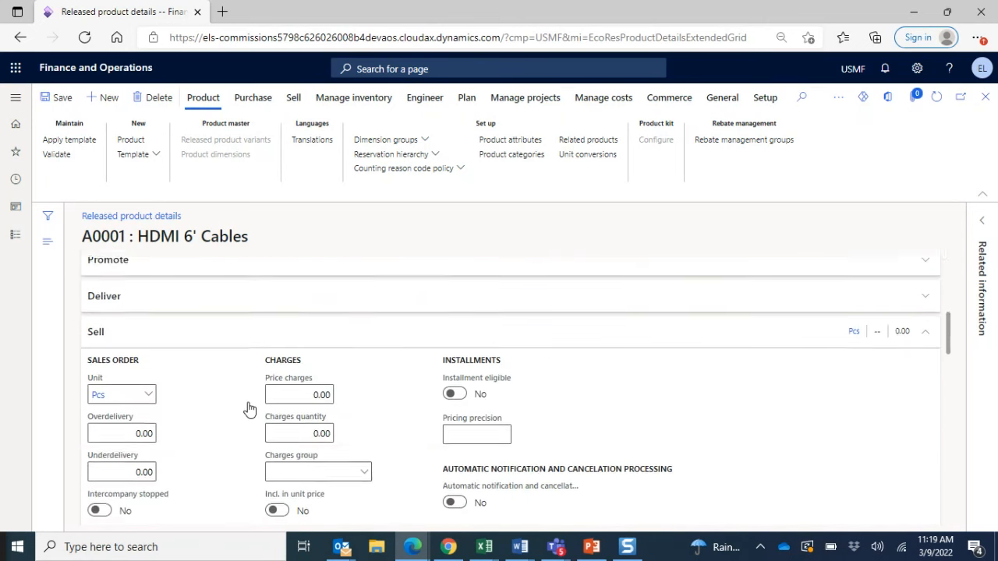
scroll(273, 323, up, 1)
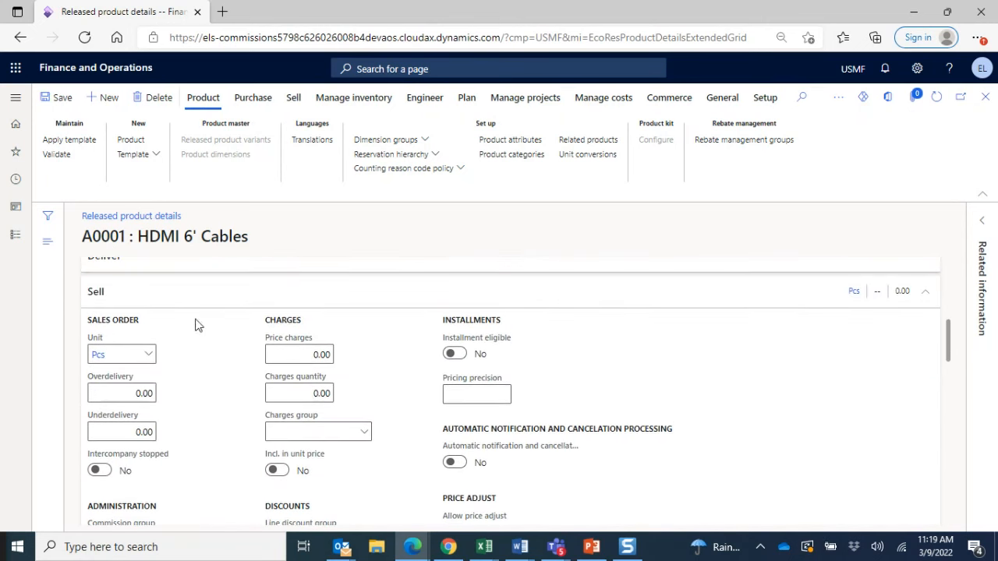
scroll(201, 356, down, 3)
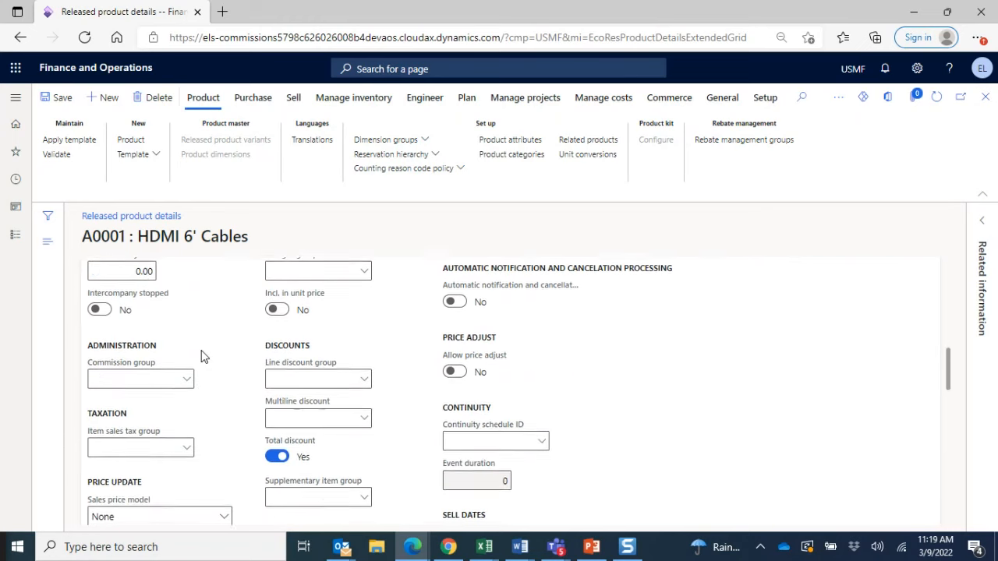
scroll(201, 356, down, 5)
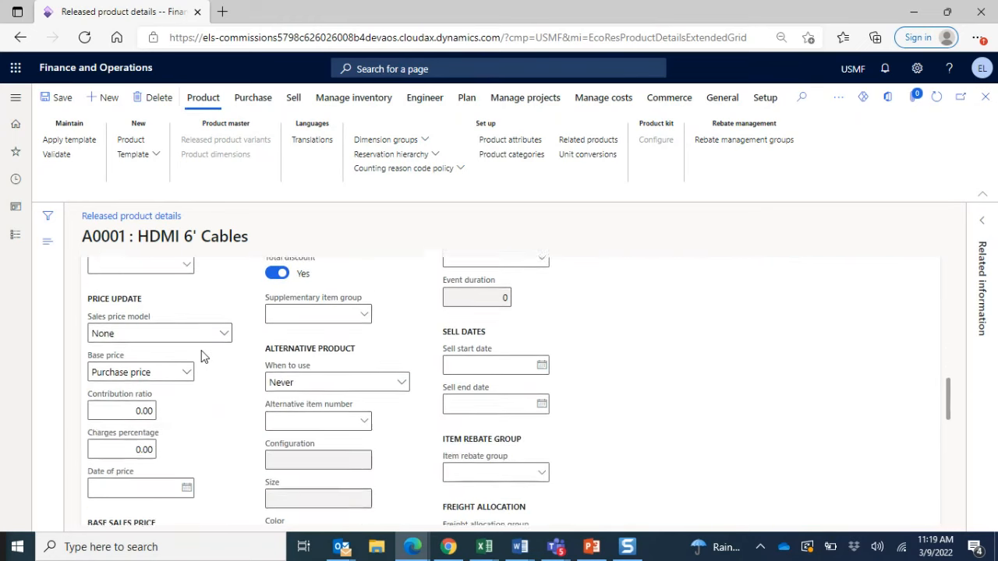
scroll(199, 354, up, 5)
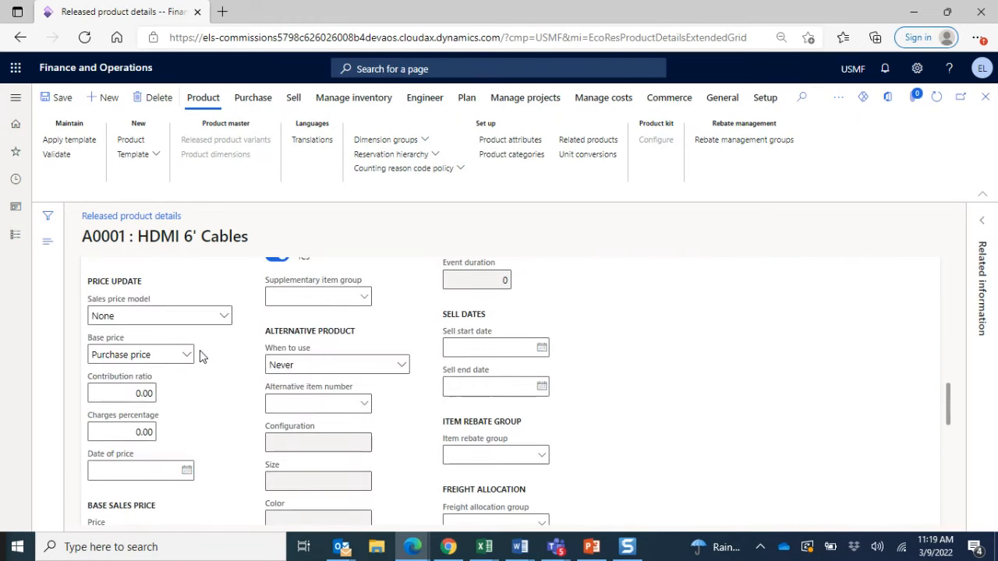
click(182, 343)
click(185, 343)
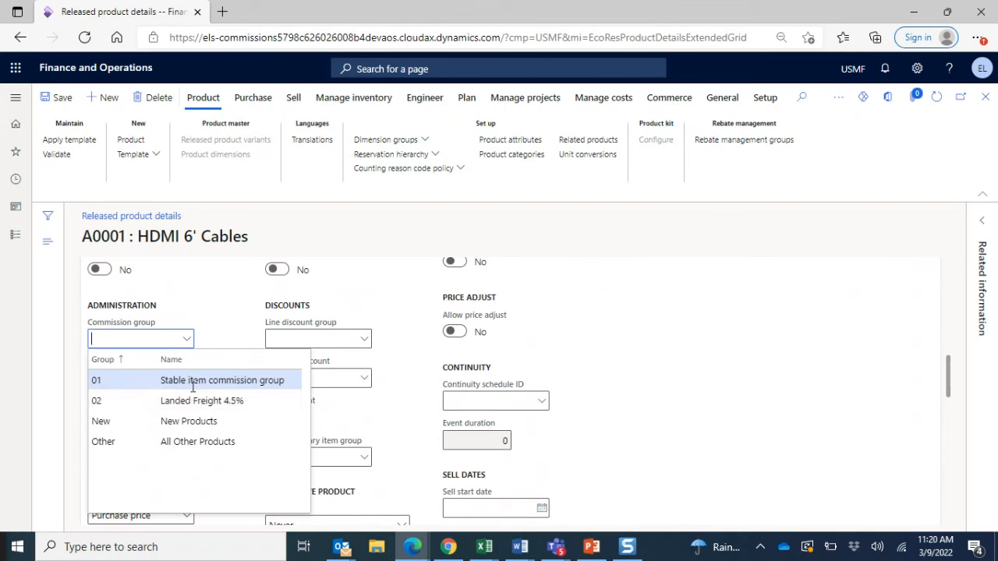
click(194, 380)
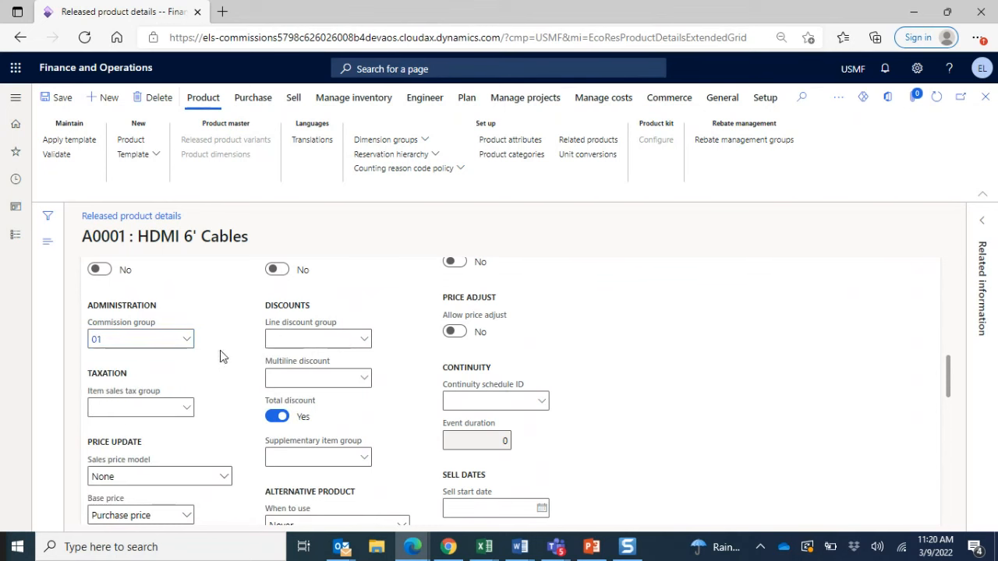
click(59, 98)
key(alt+Tab)
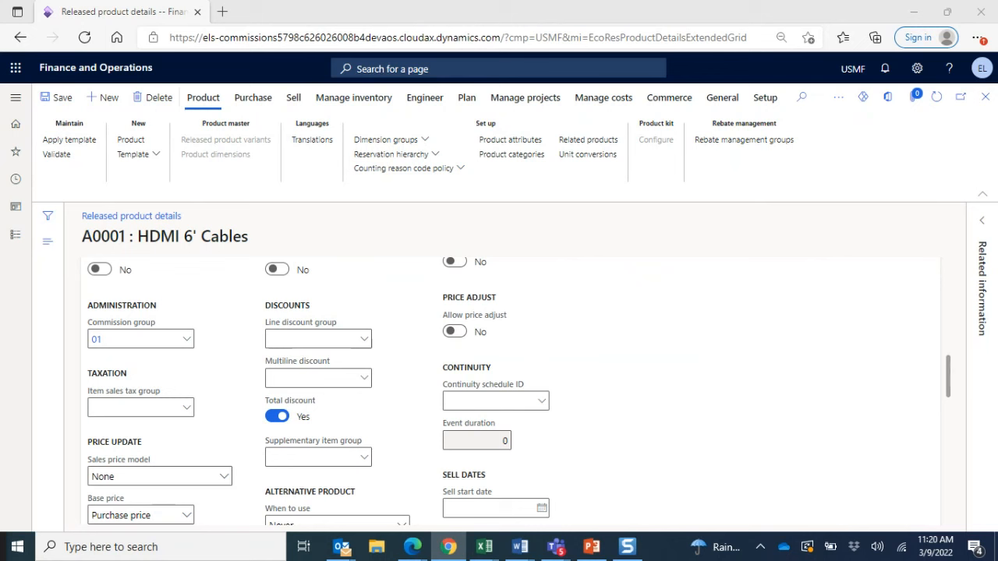
Step: Open the commission calculation setup in Sales and marketing and add a new commission calculation record
click(15, 97)
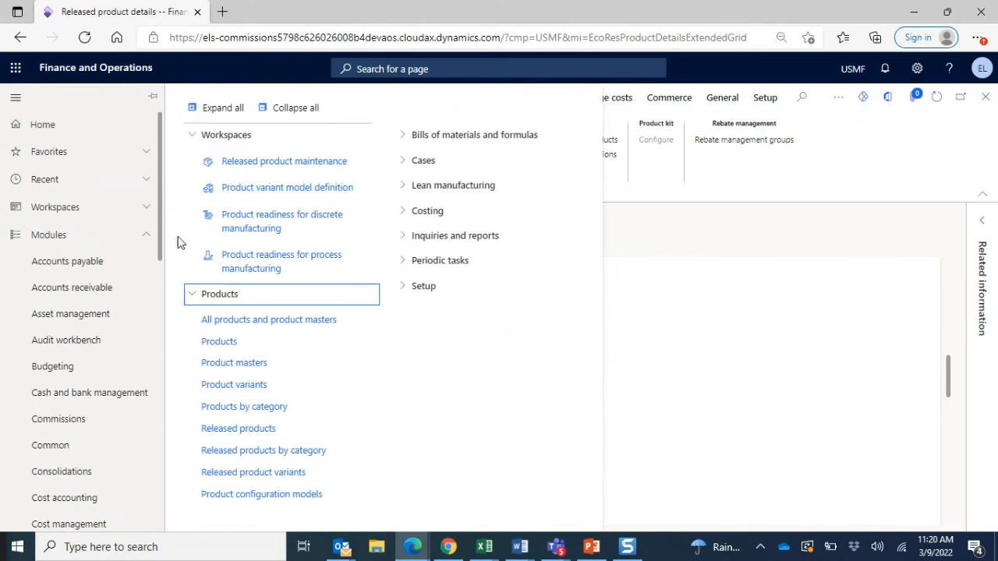
drag(161, 229, 154, 503)
click(87, 336)
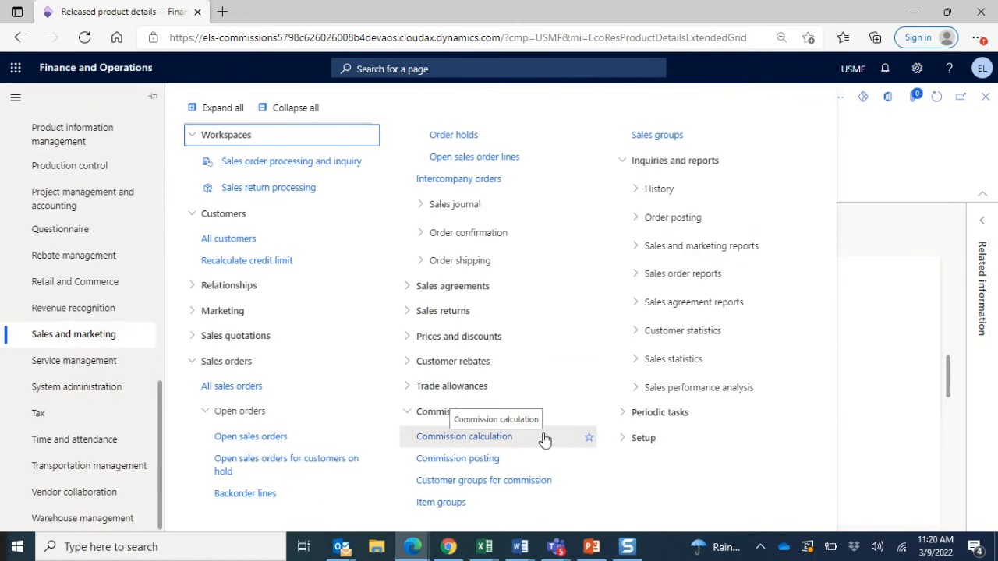
click(496, 443)
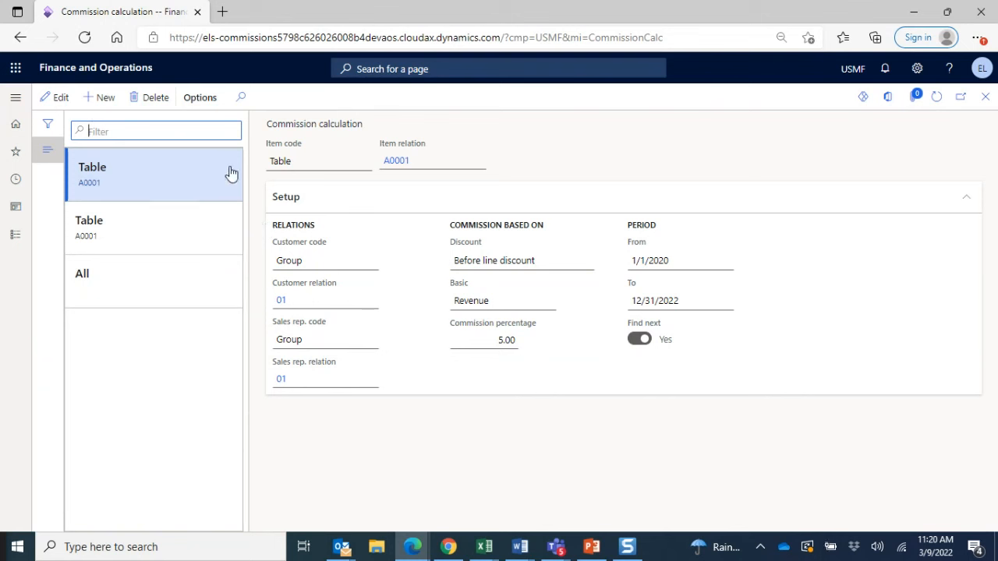
click(99, 99)
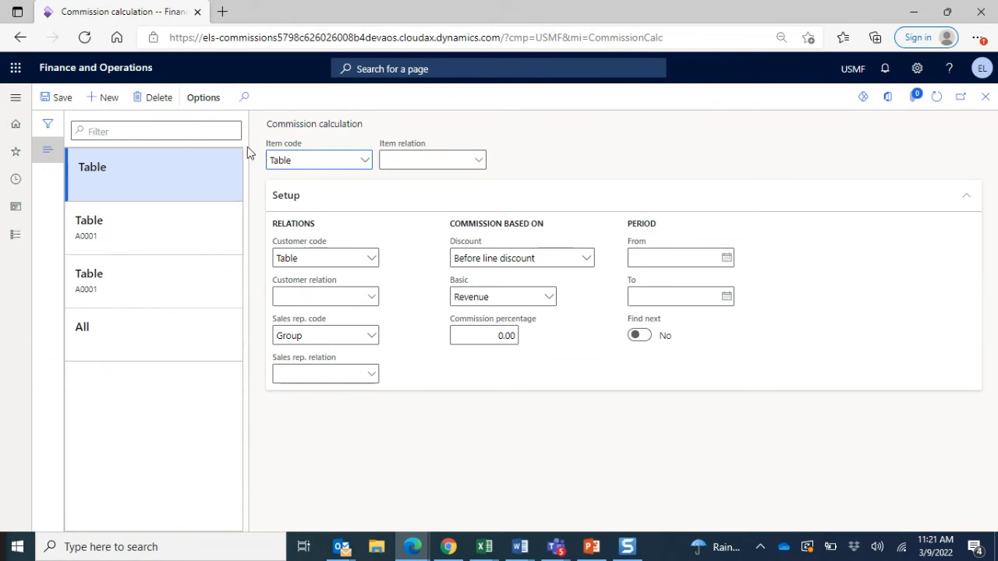
click(364, 161)
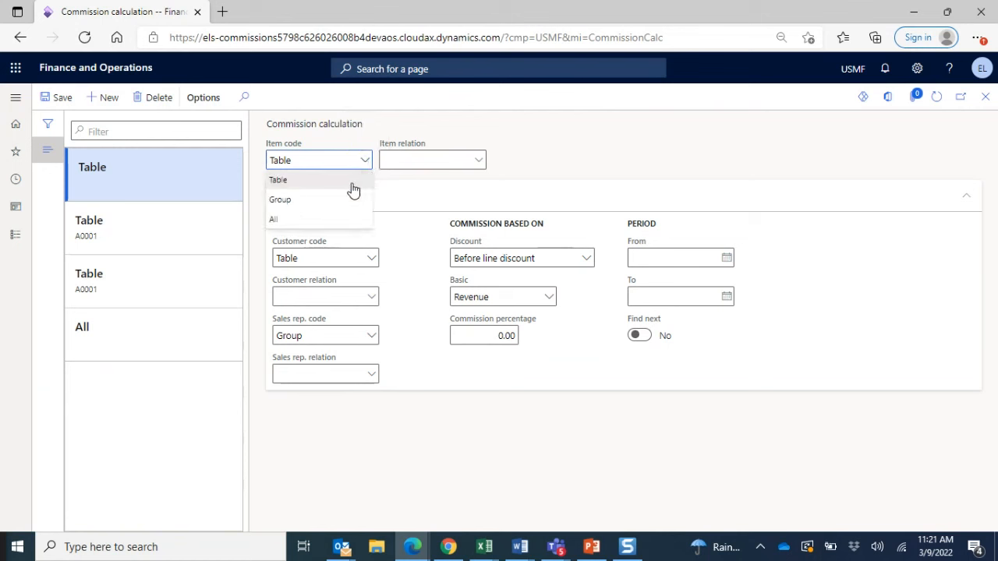
click(345, 185)
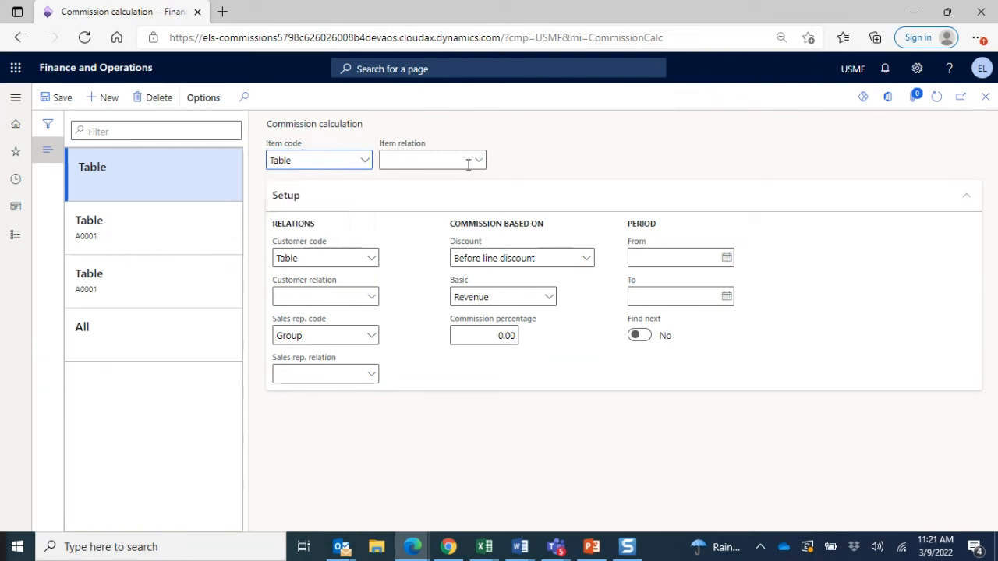
click(477, 162)
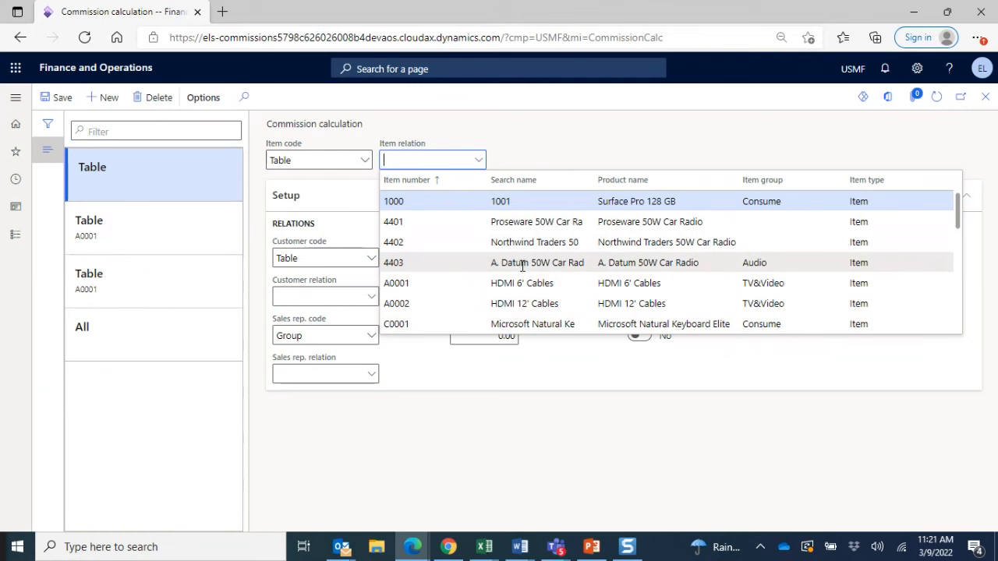
Step: Set the new commission calculation's item code to Group and its item relation to 01, Stable item commission group
click(368, 161)
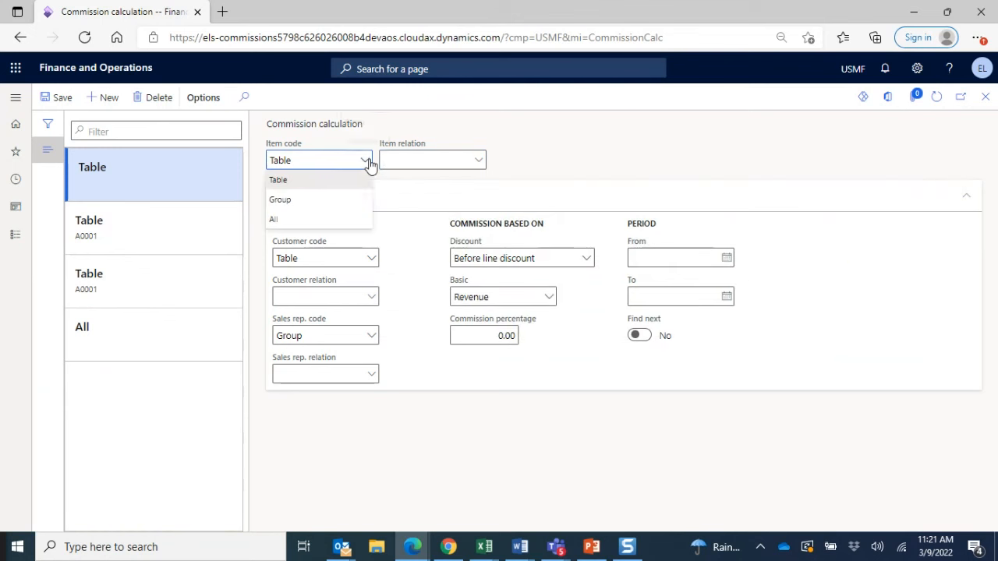
click(352, 200)
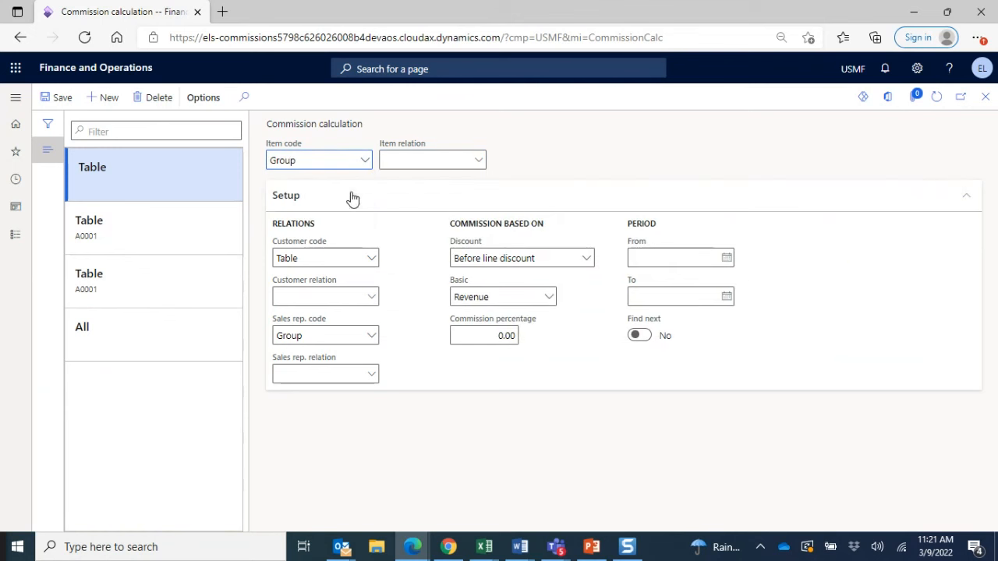
click(480, 164)
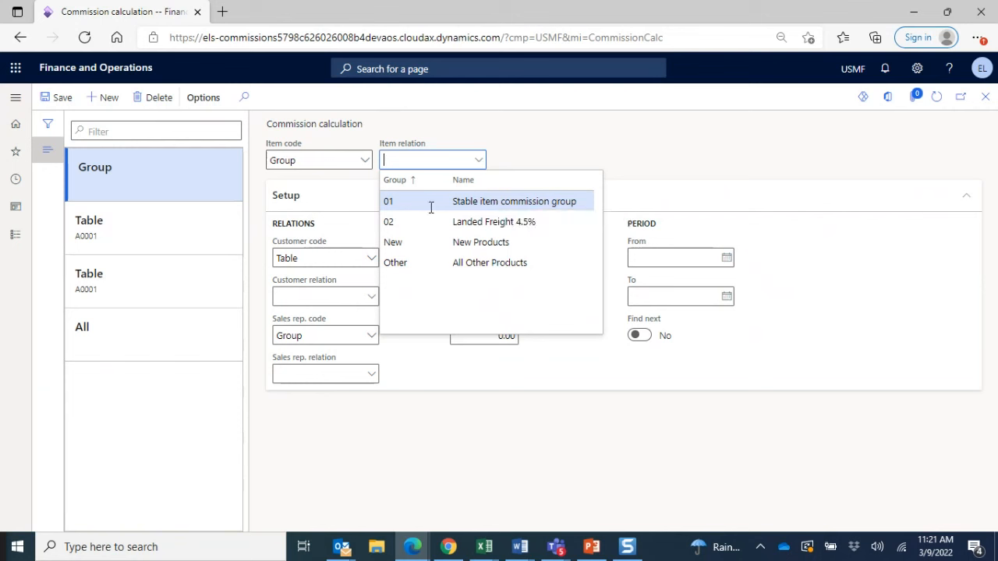
click(500, 201)
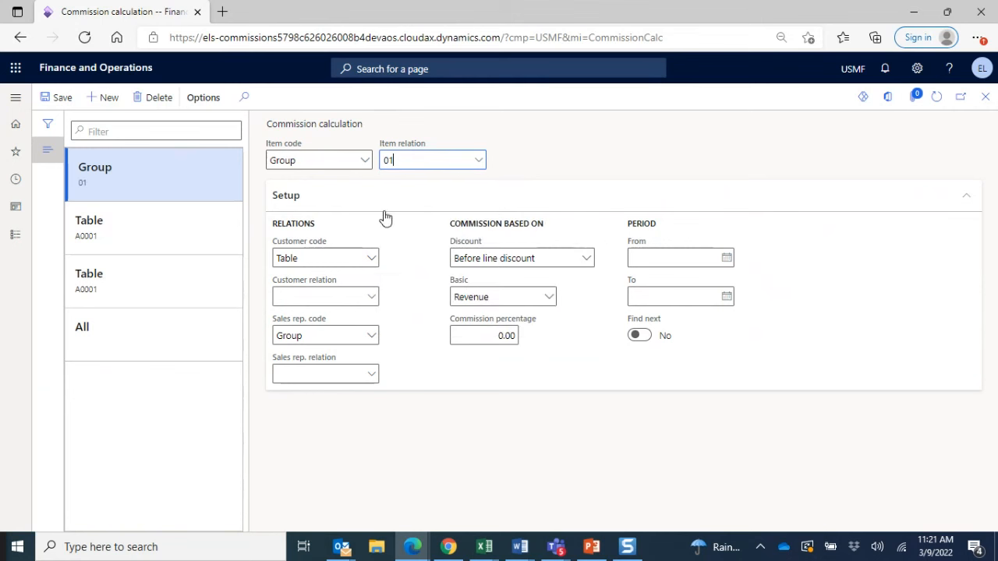
click(365, 162)
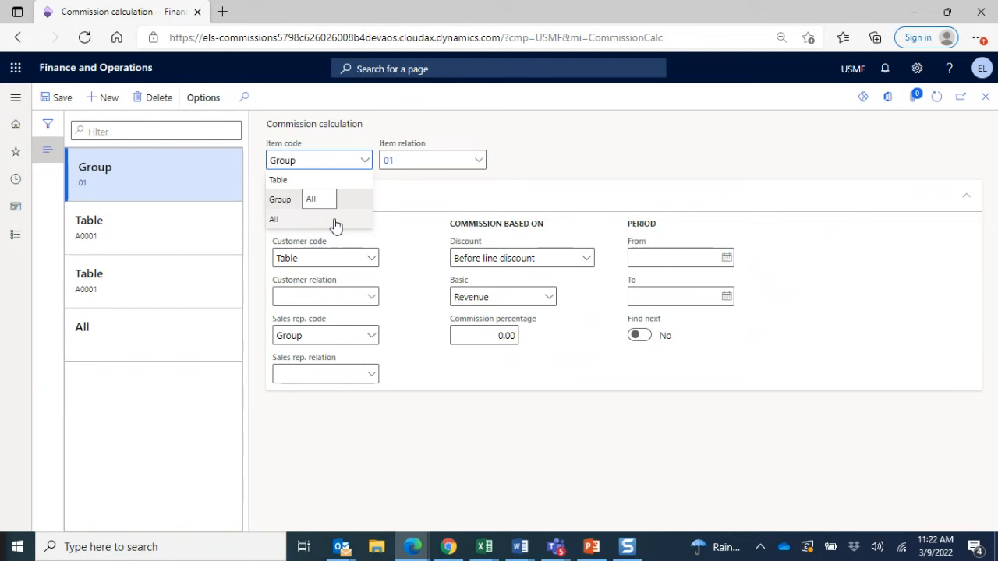
click(569, 150)
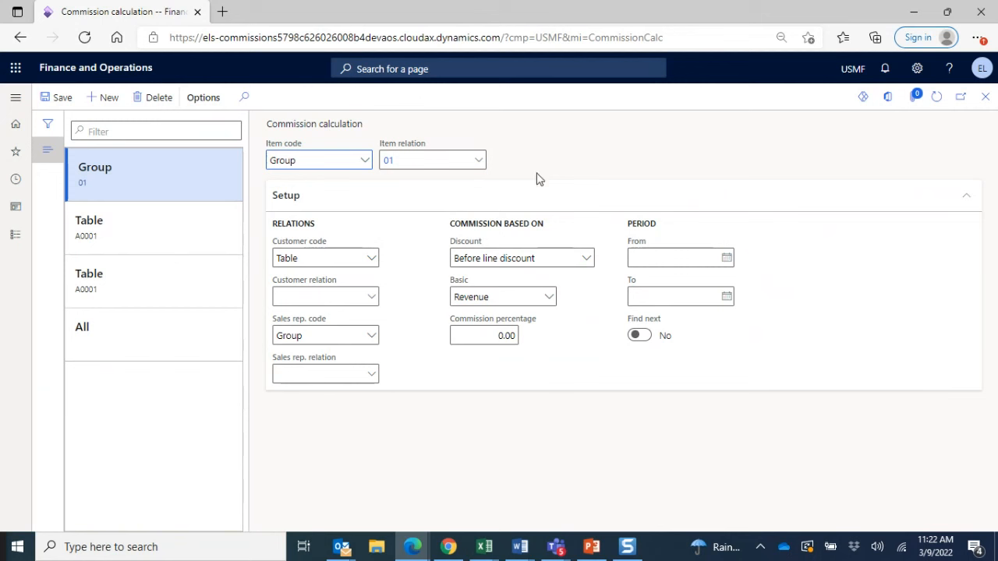
click(373, 261)
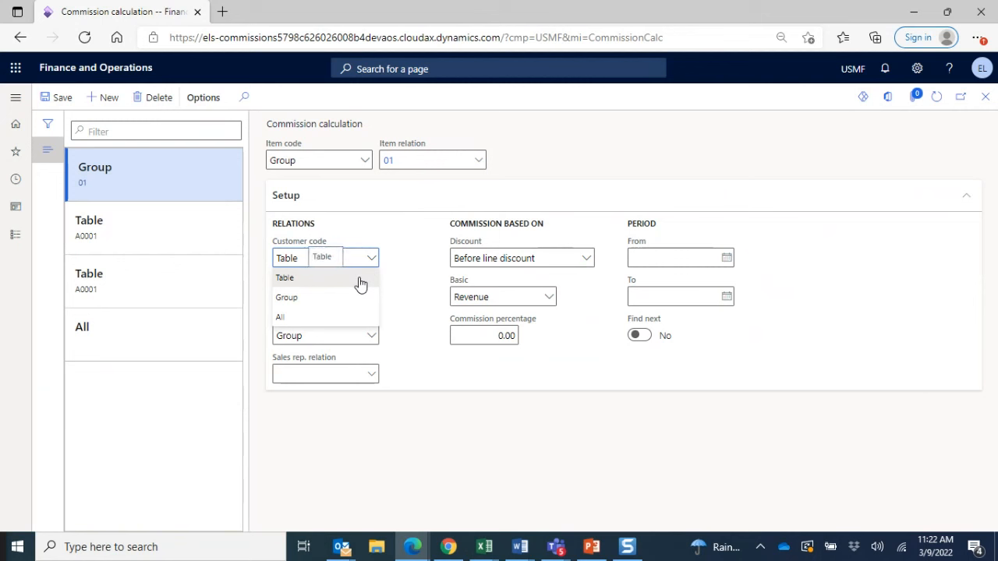
click(353, 297)
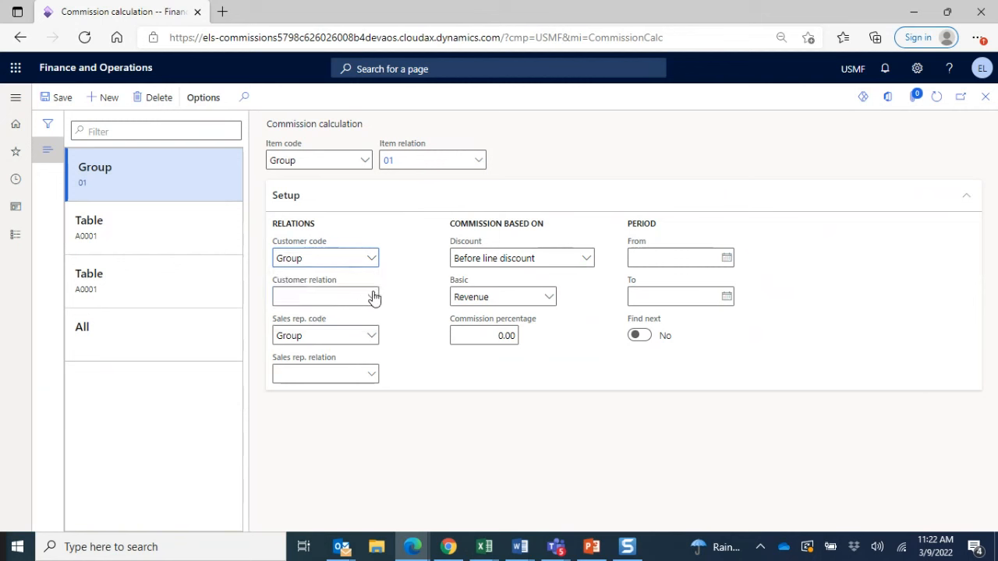
click(373, 301)
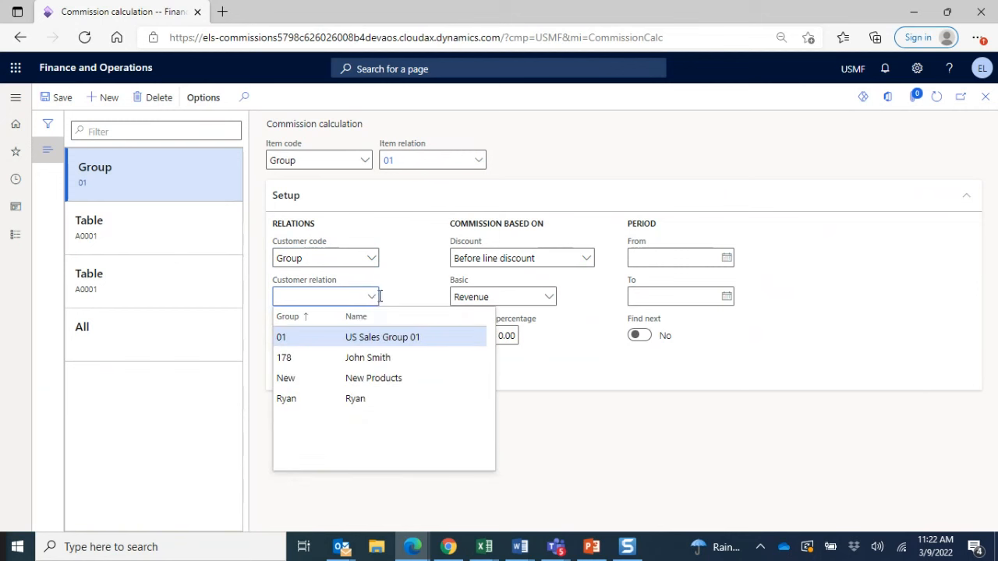
click(417, 282)
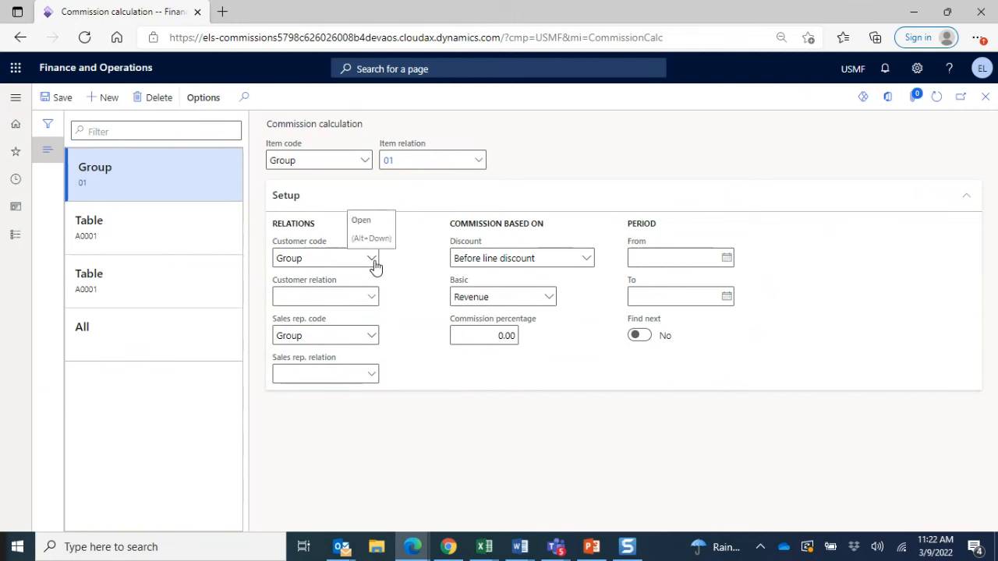
Step: Set the commission calculation's customer code to Table and its customer relation to Forest Wholesales
click(374, 267)
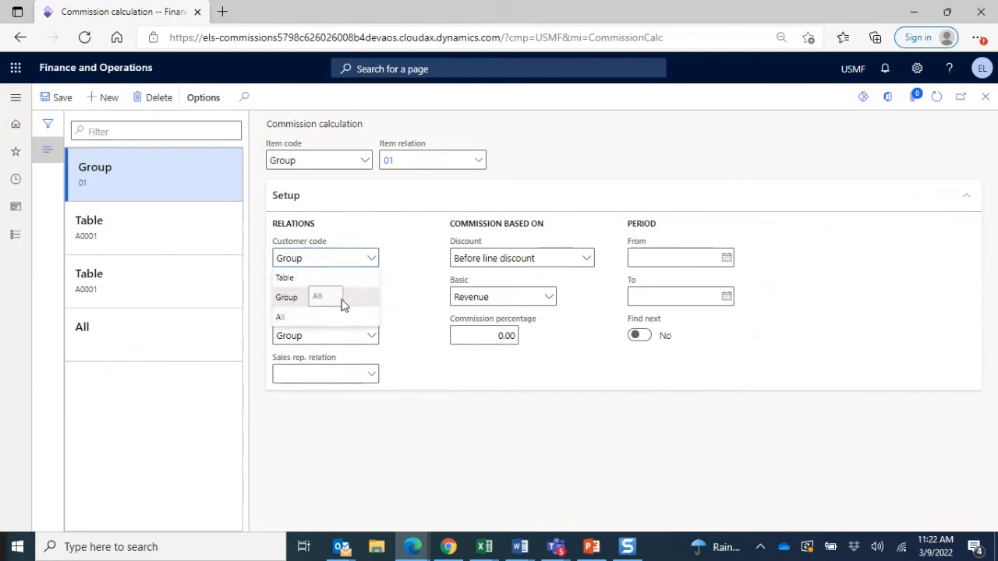
click(304, 280)
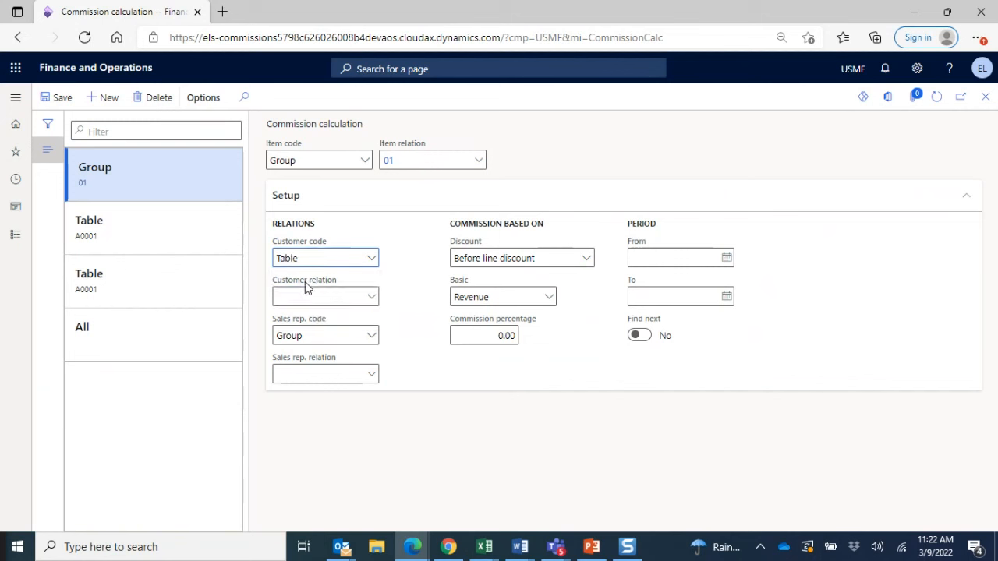
click(372, 298)
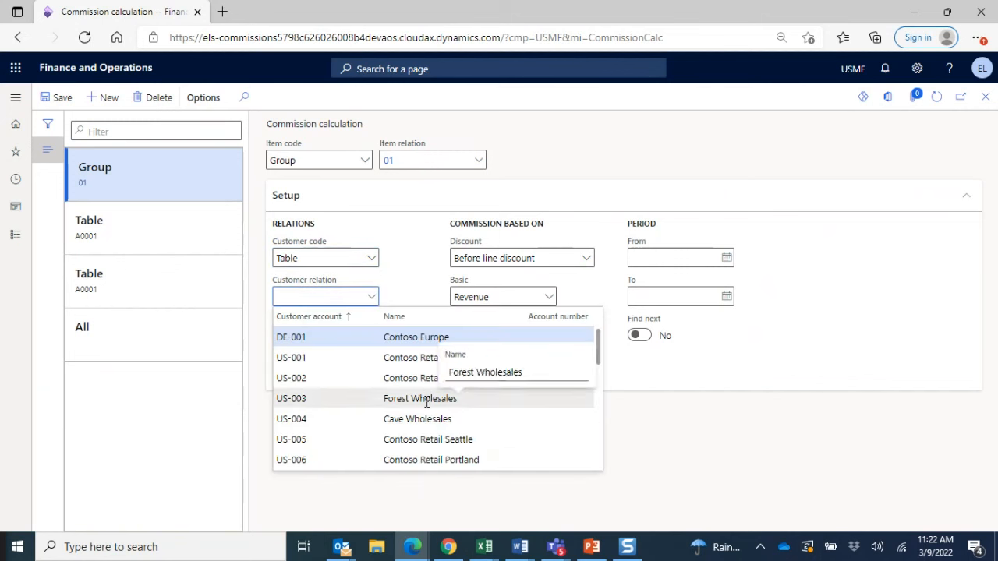
click(427, 397)
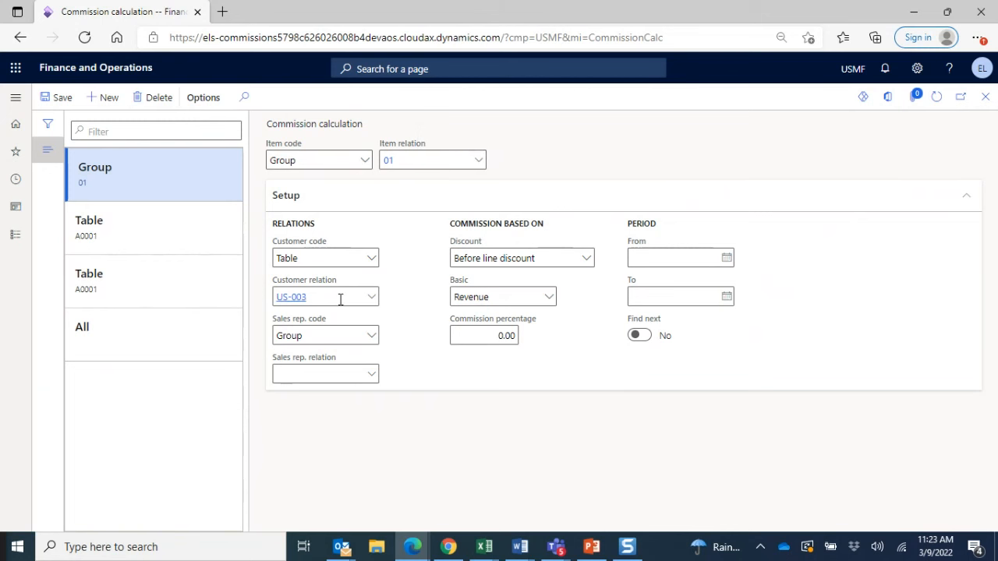
Step: Set the calculation's sales rep. code to Group and its sales rep. relation to group 178
click(372, 341)
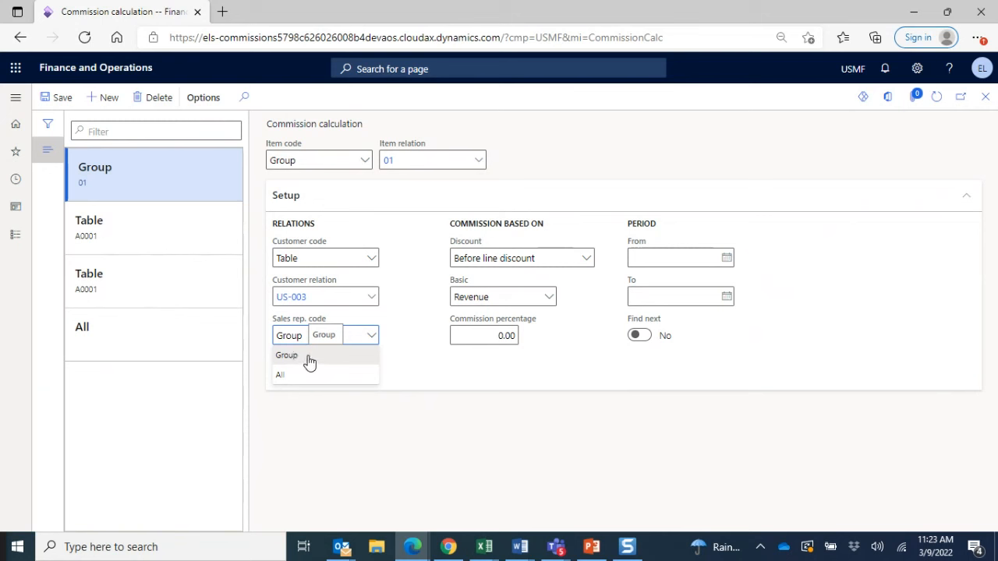
click(305, 360)
click(372, 378)
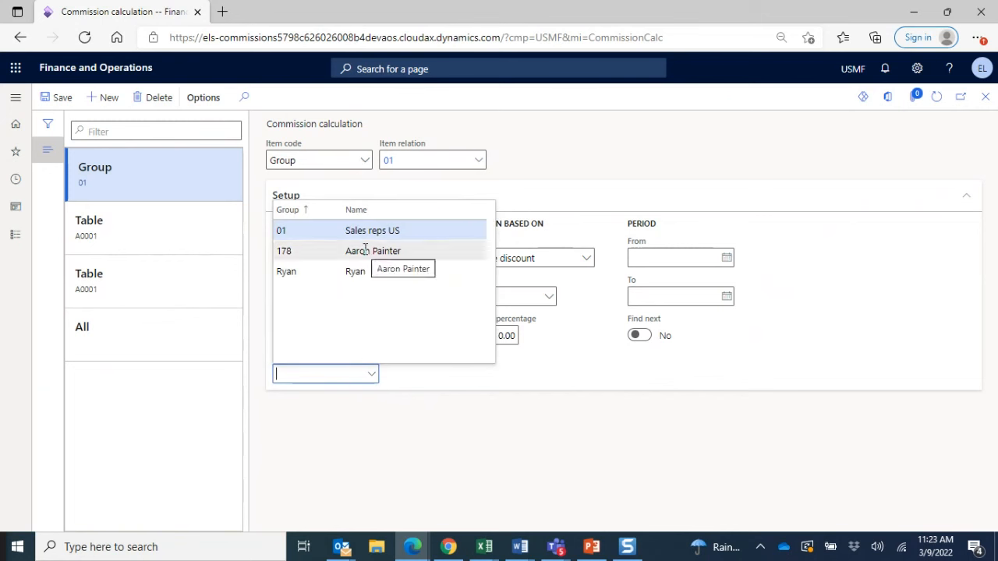
click(364, 250)
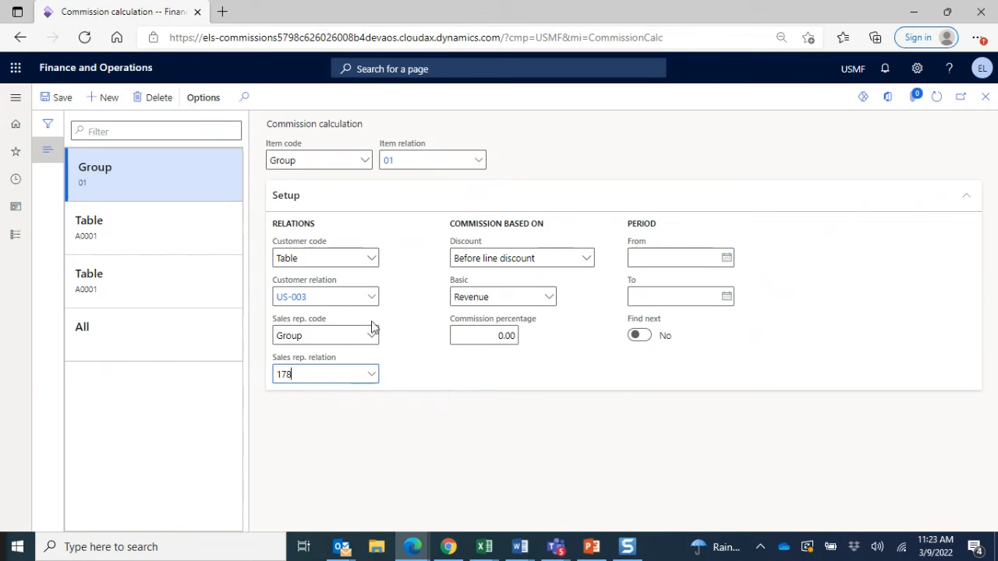
mouse_move(290, 360)
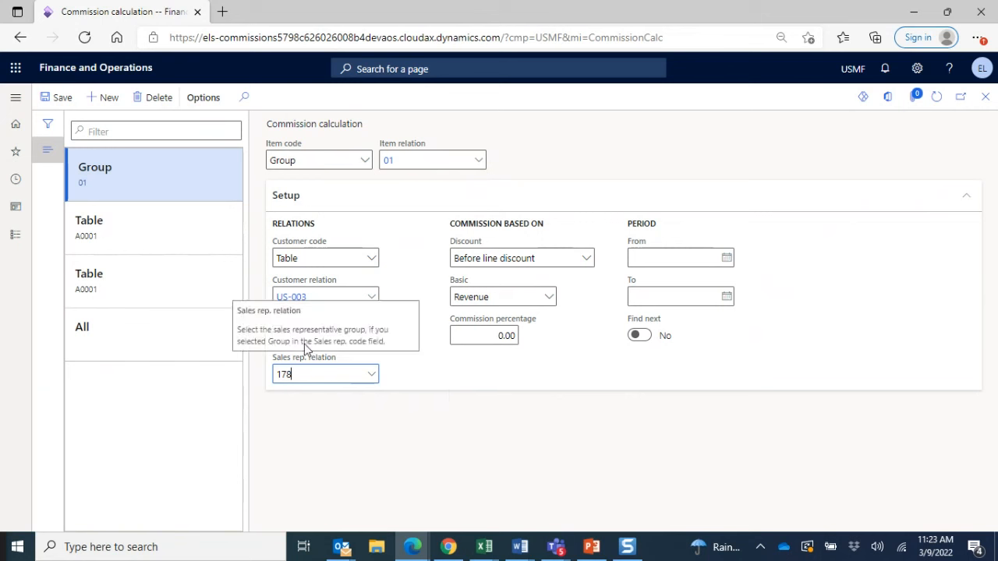
mouse_move(385, 160)
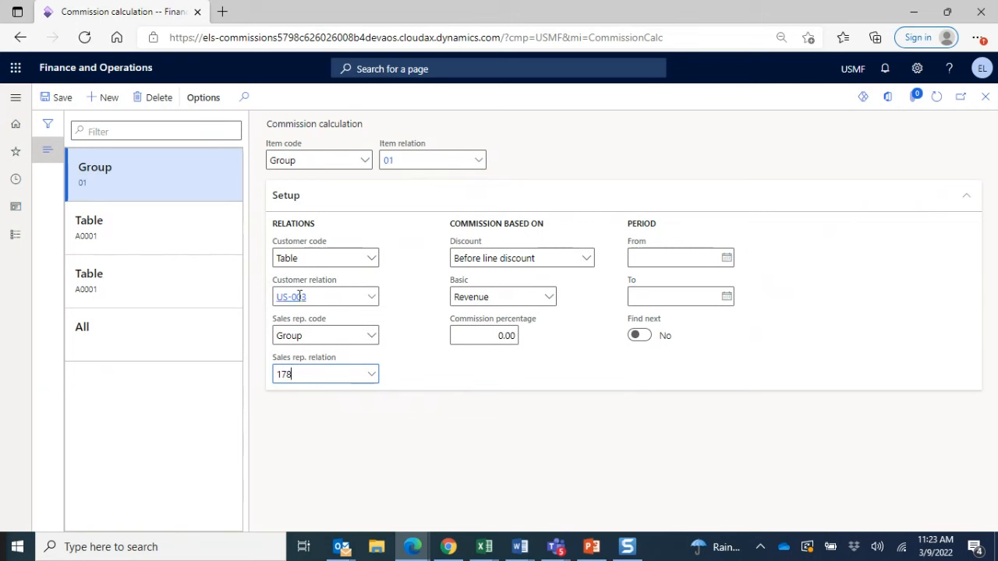
mouse_move(299, 295)
Step: Base the commission on the amount before line discount, with Revenue as the basic
click(586, 260)
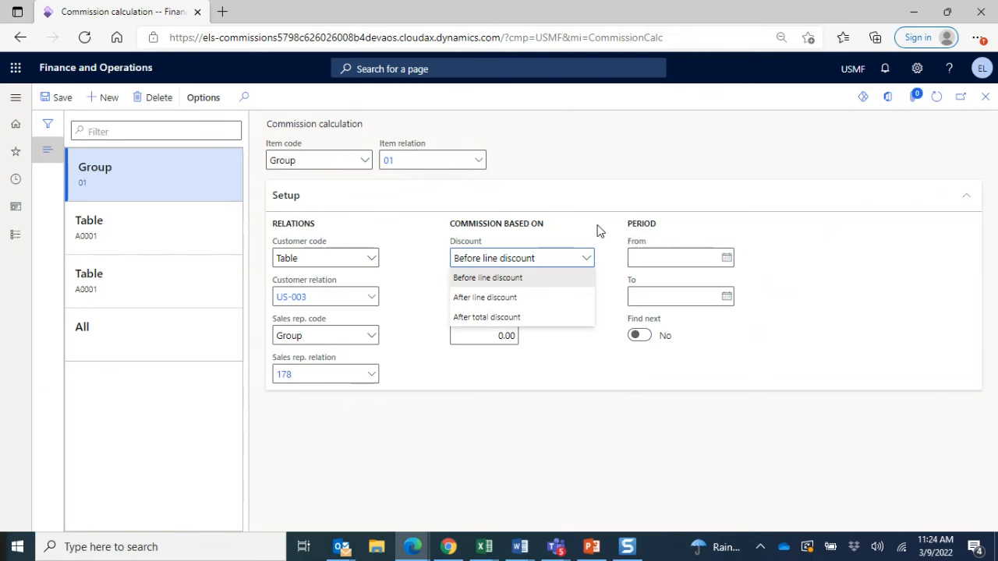
click(574, 279)
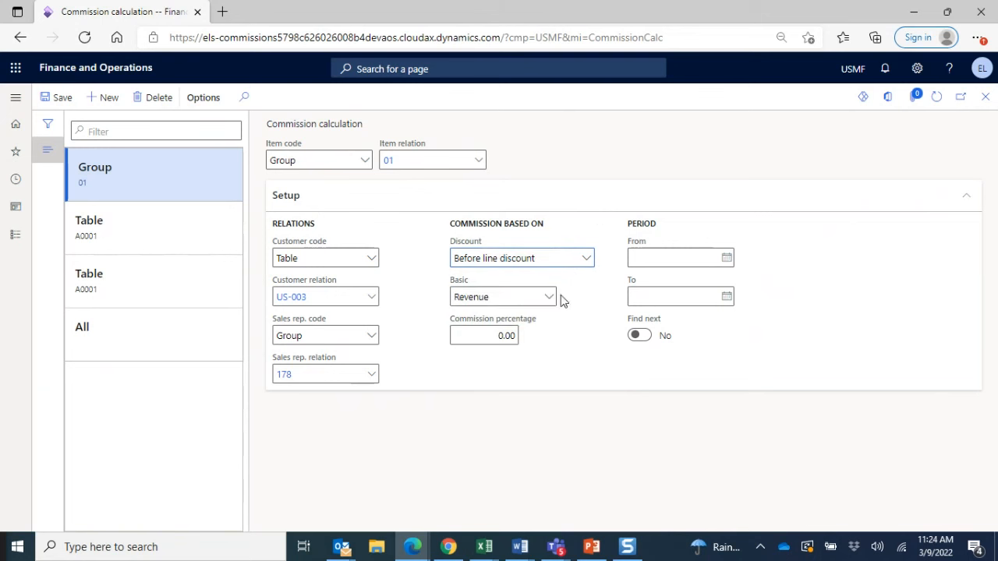
click(549, 298)
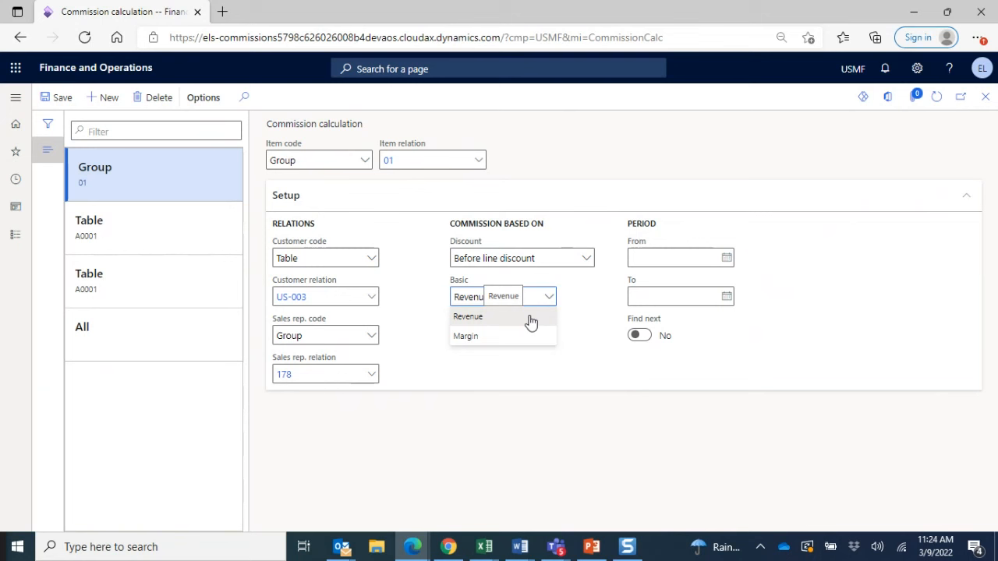
click(530, 321)
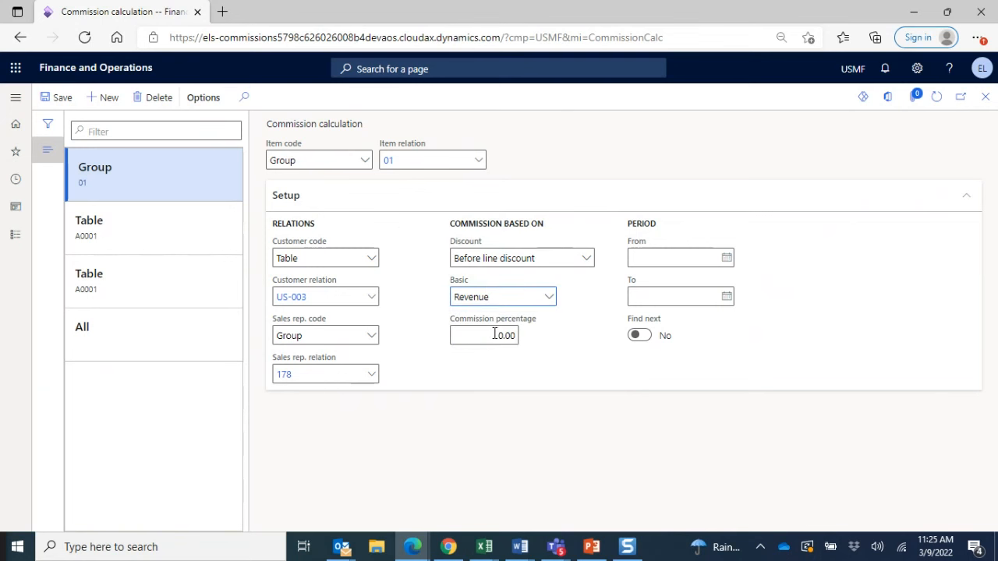
Step: Set the commission percentage to 3 and enable Find next for the Group 01 calculation
click(494, 334)
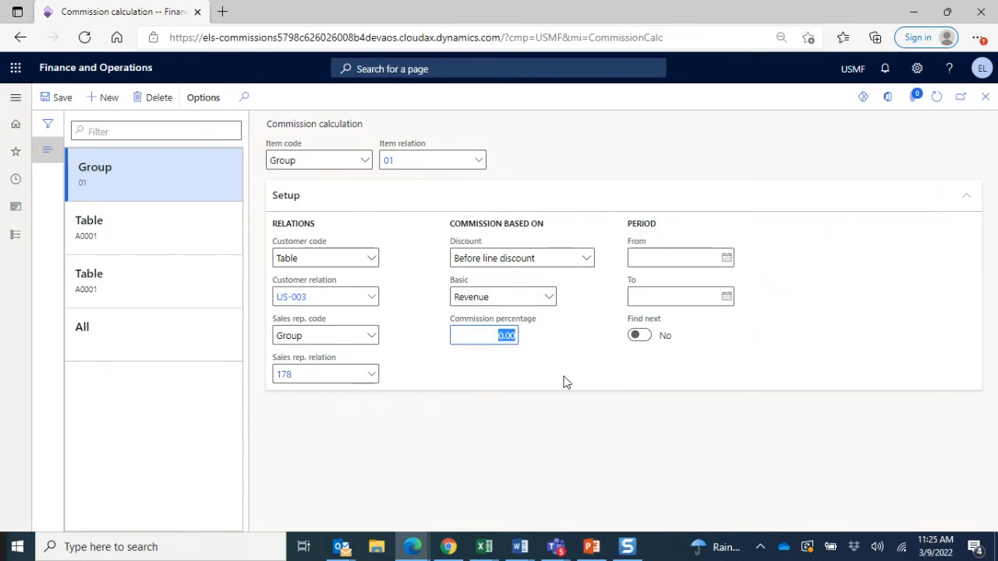
text(3)
click(850, 365)
mouse_move(700, 305)
mouse_move(644, 327)
click(646, 338)
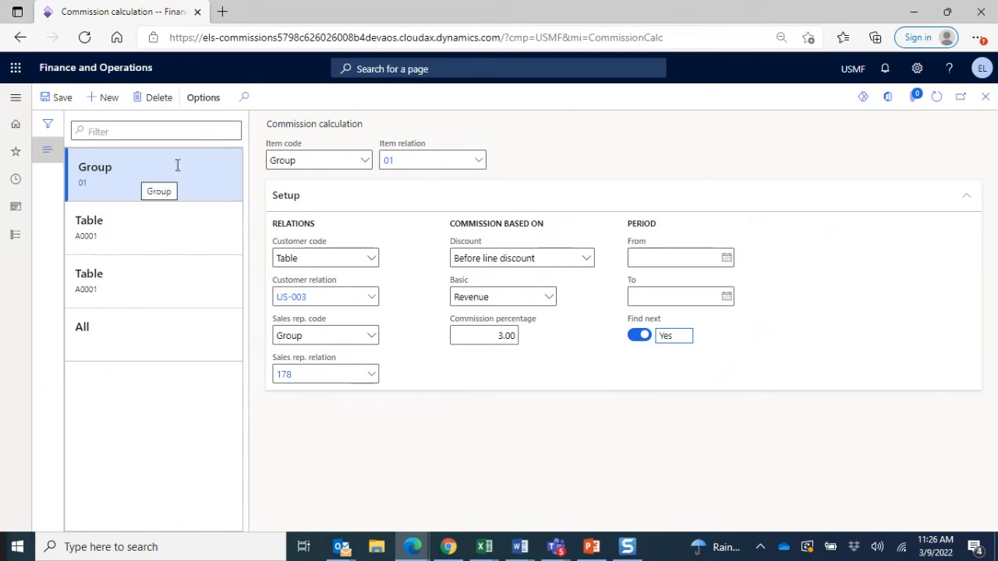
Step: Review the setup of the two existing item A0001 commission calculations, ending back on the Group 01 record
mouse_move(301, 140)
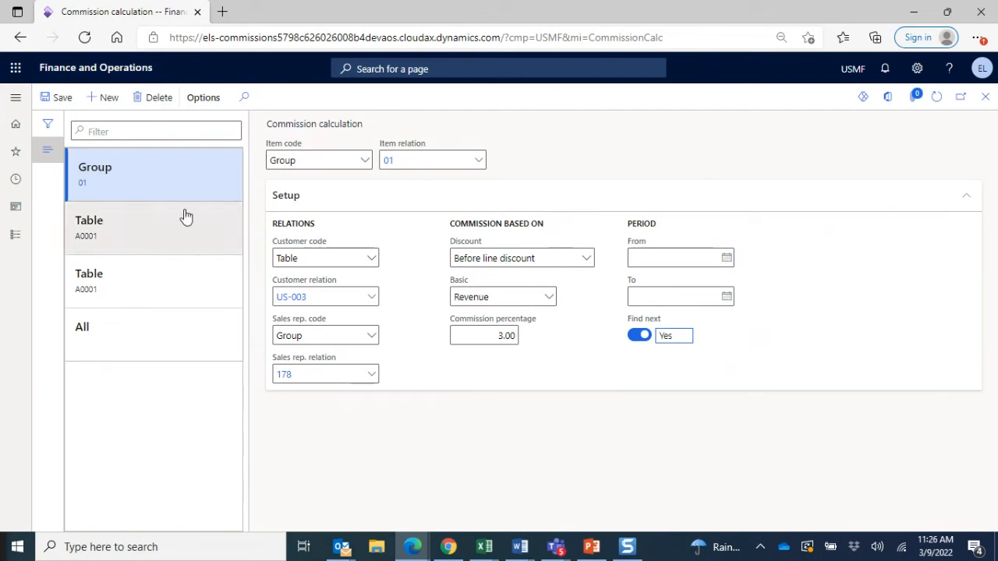
click(158, 233)
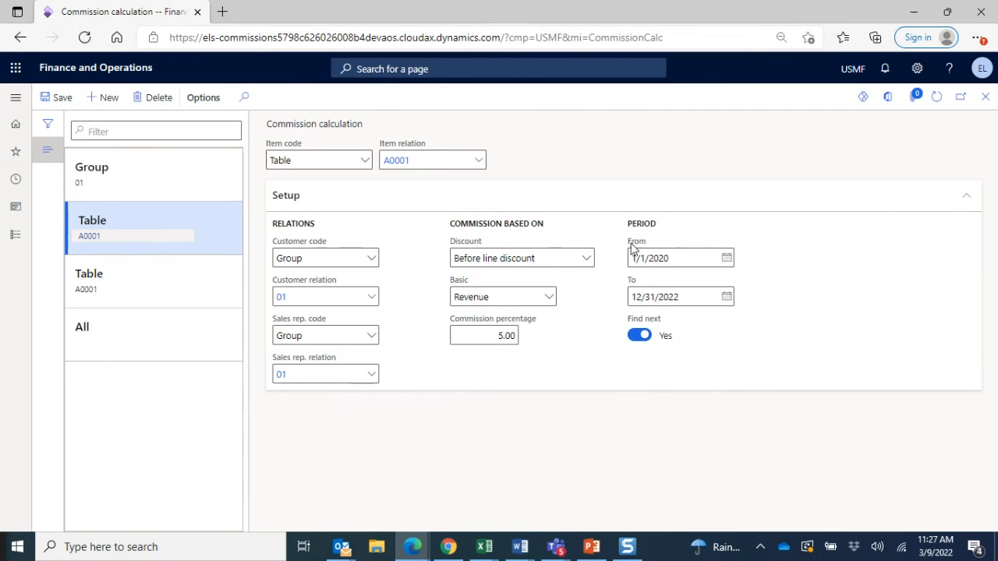
click(138, 288)
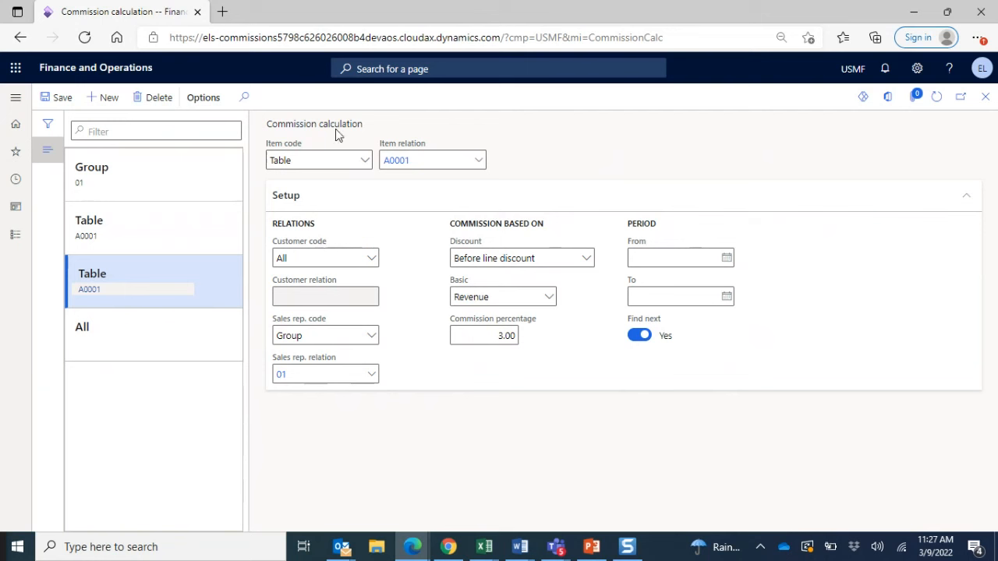
click(182, 172)
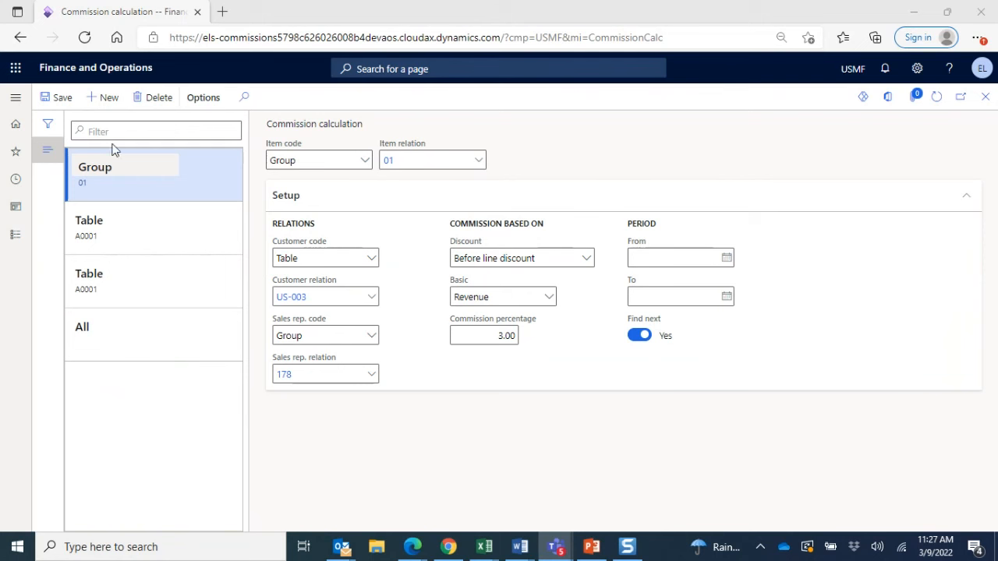
Step: Go to all sales orders in Accounts receivable and open the invoiced Birch Company order
click(19, 100)
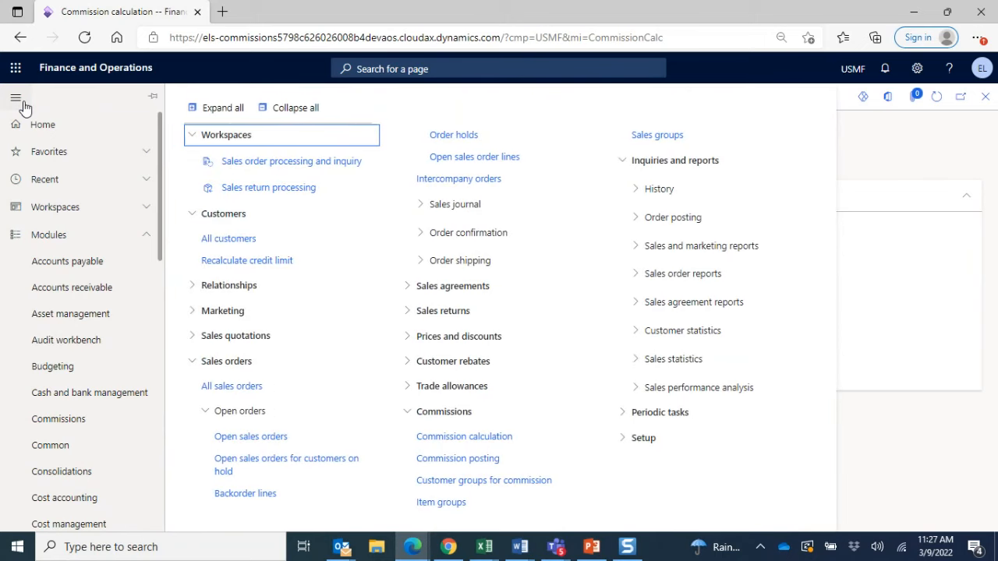
click(102, 288)
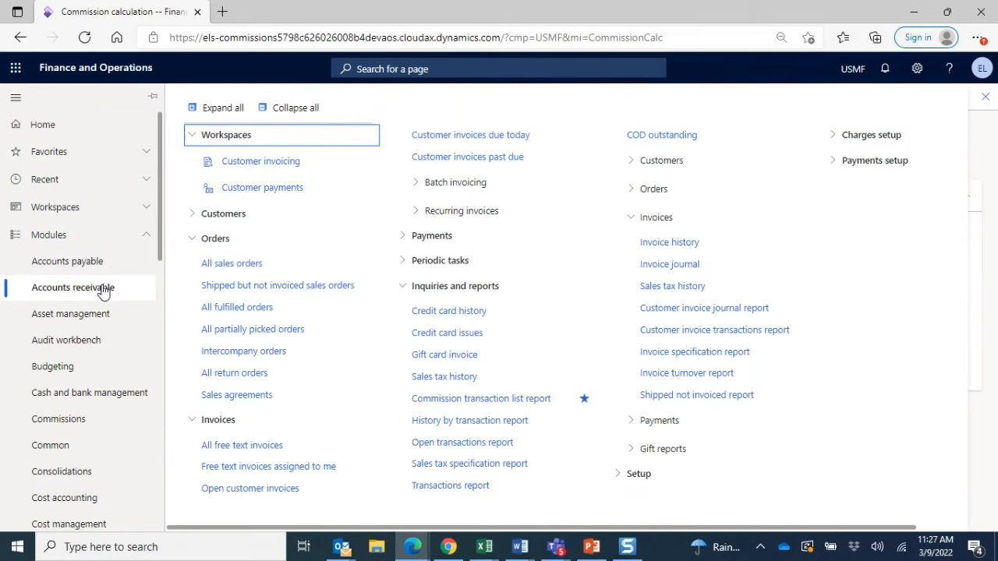
click(250, 265)
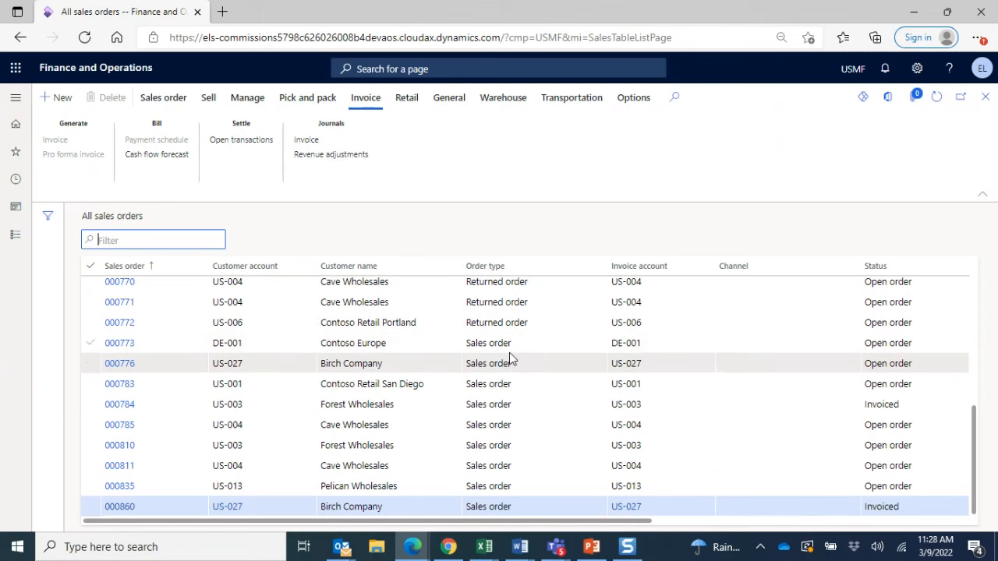
click(125, 508)
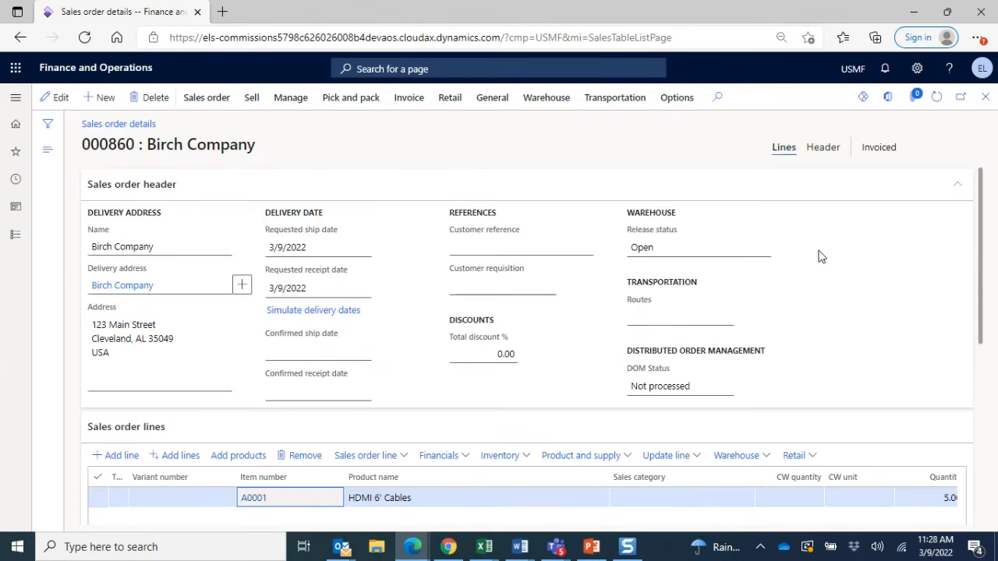
Step: Examine the sales group and commission group in the Birch Company order's header setup, ending back on its lines
click(818, 154)
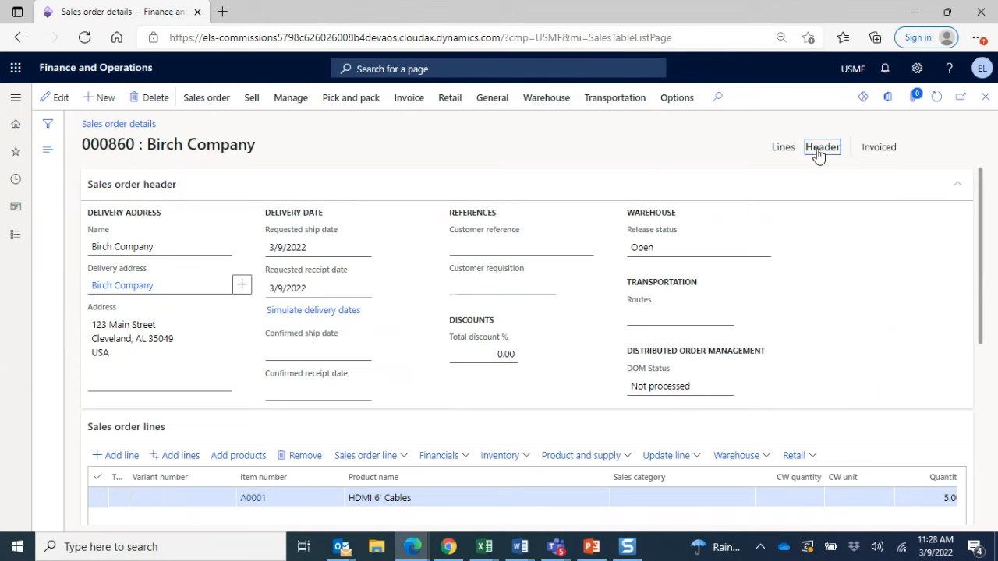
scroll(814, 250, down, 5)
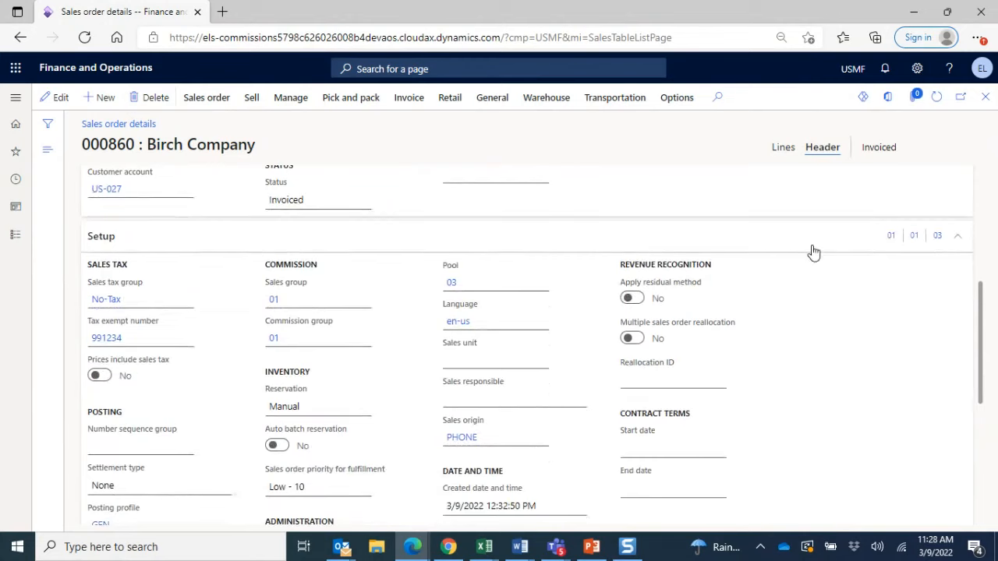
scroll(813, 250, down, 4)
scroll(814, 250, up, 3)
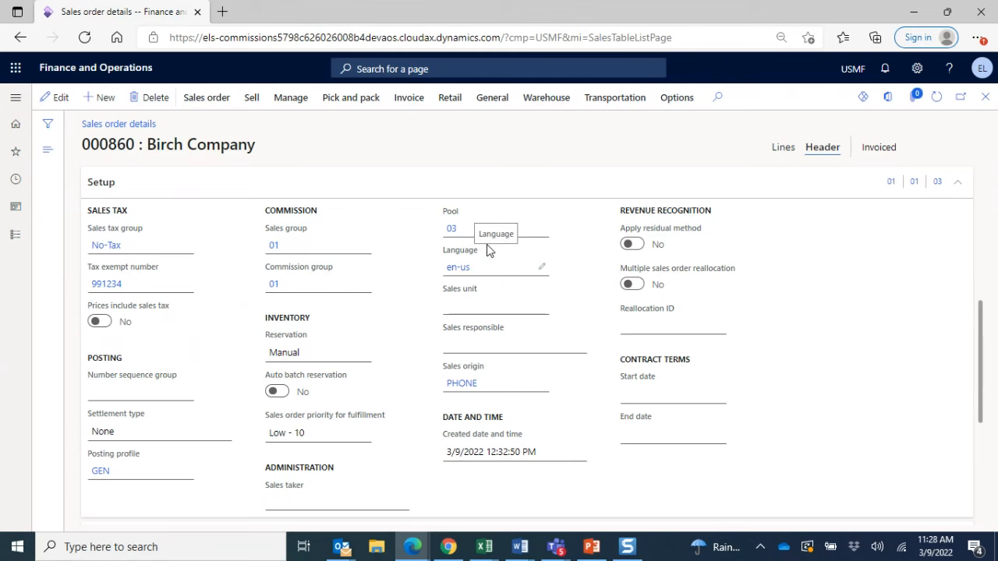
scroll(546, 311, up, 5)
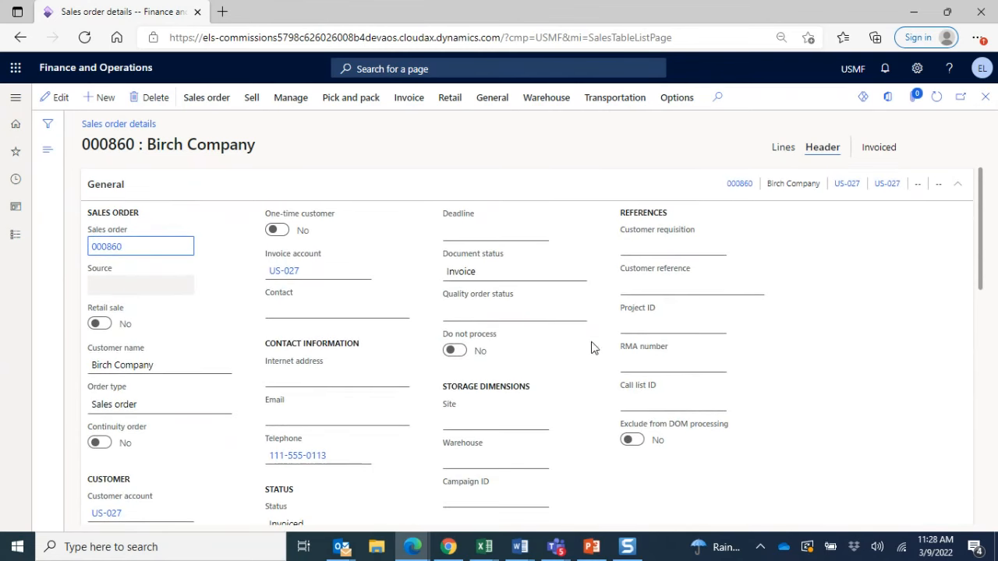
click(784, 147)
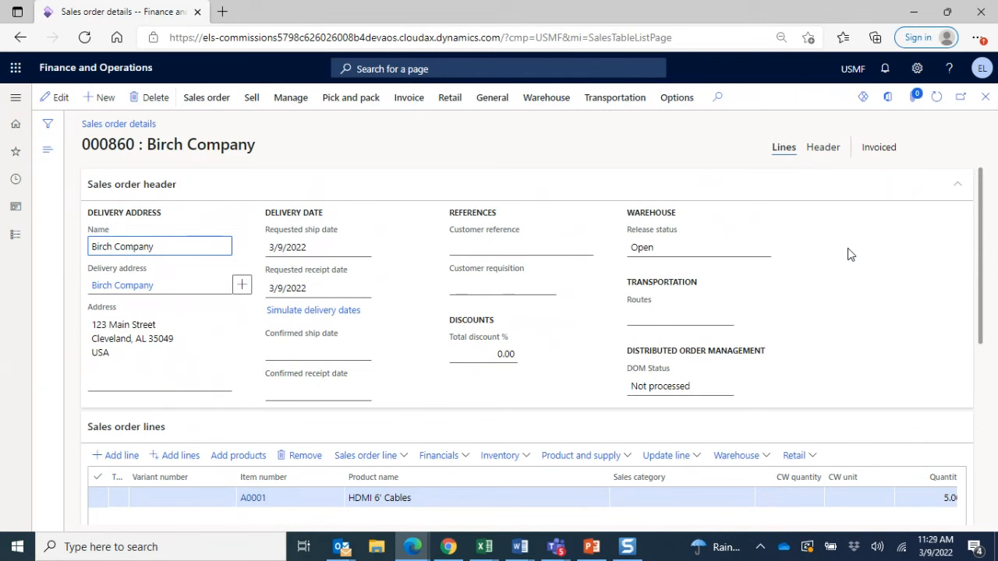
Step: Show the Birch Company order's invoice options, close the order and open the invoiced Forest Wholesales sales order
click(402, 101)
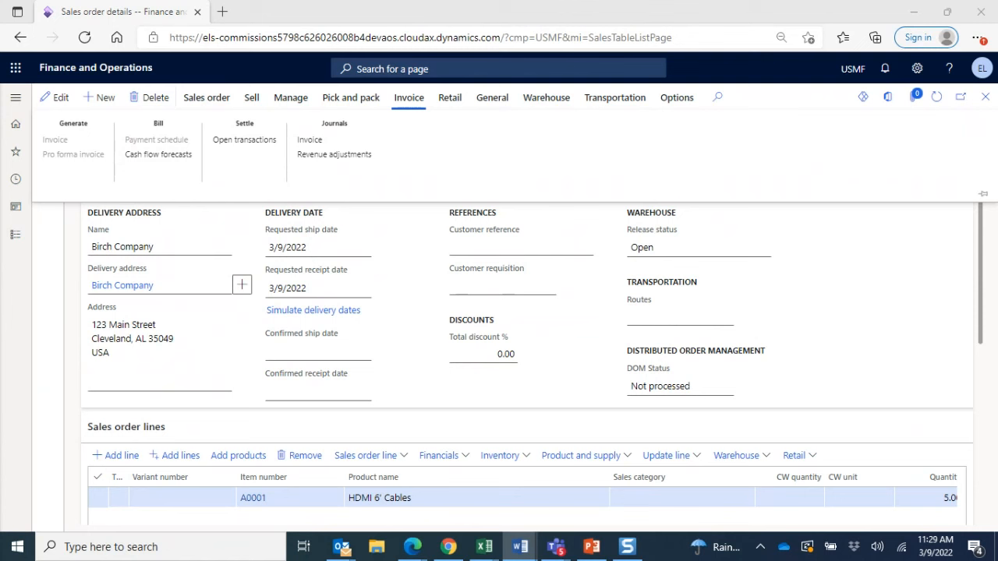
click(986, 99)
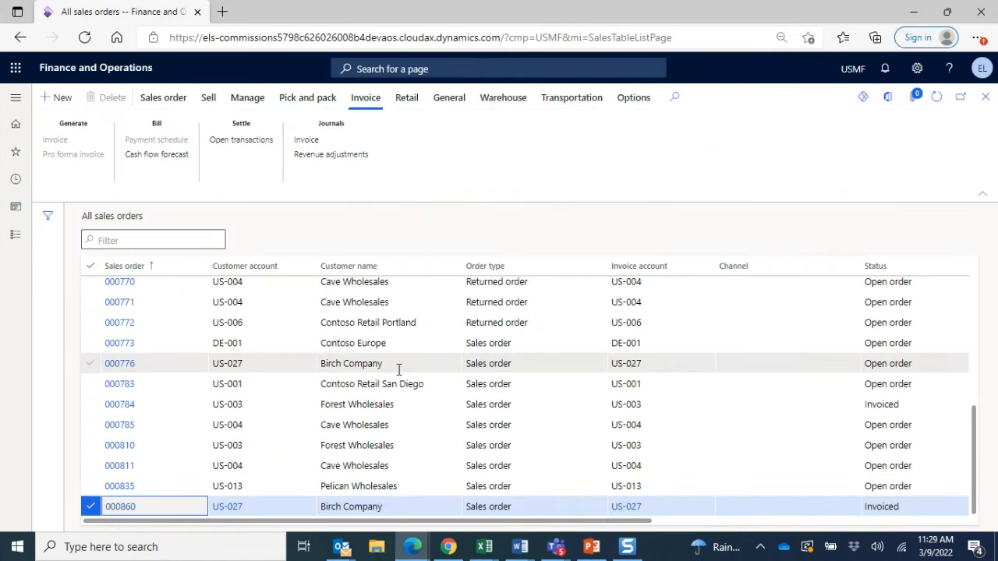
click(121, 405)
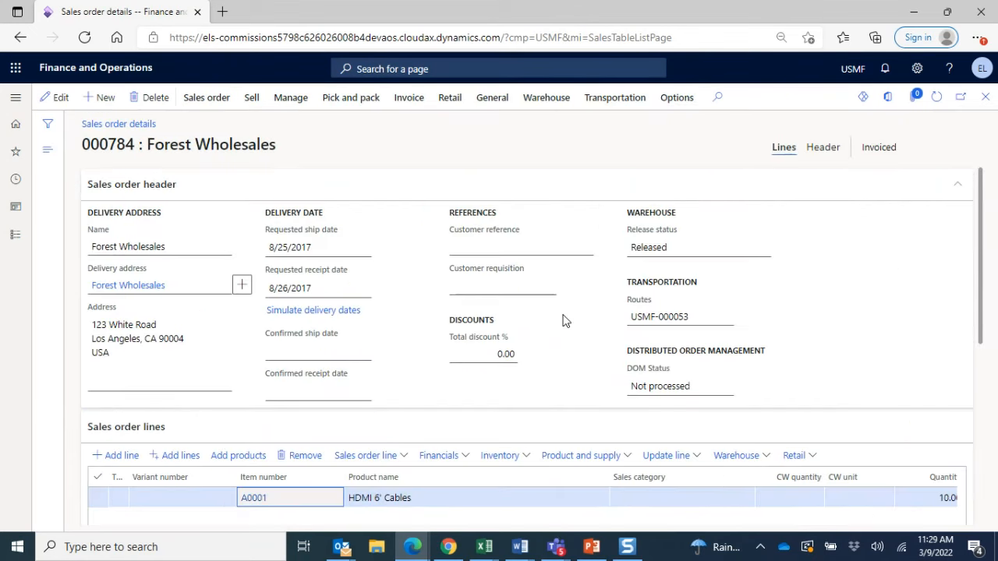
Step: Check the commission transactions for the open Forest Wholesales order's invoice and return to the list of all sales orders
click(416, 102)
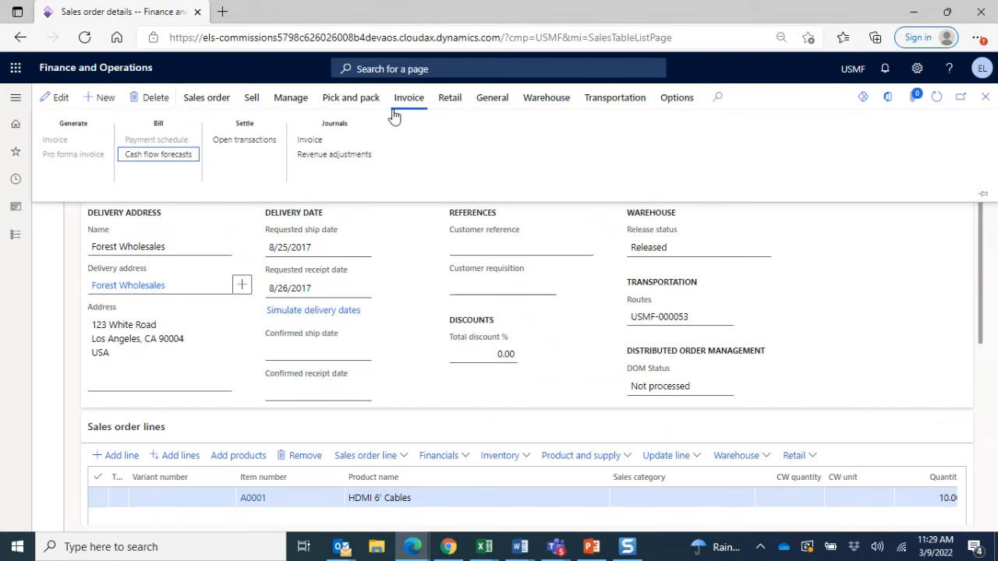
click(332, 143)
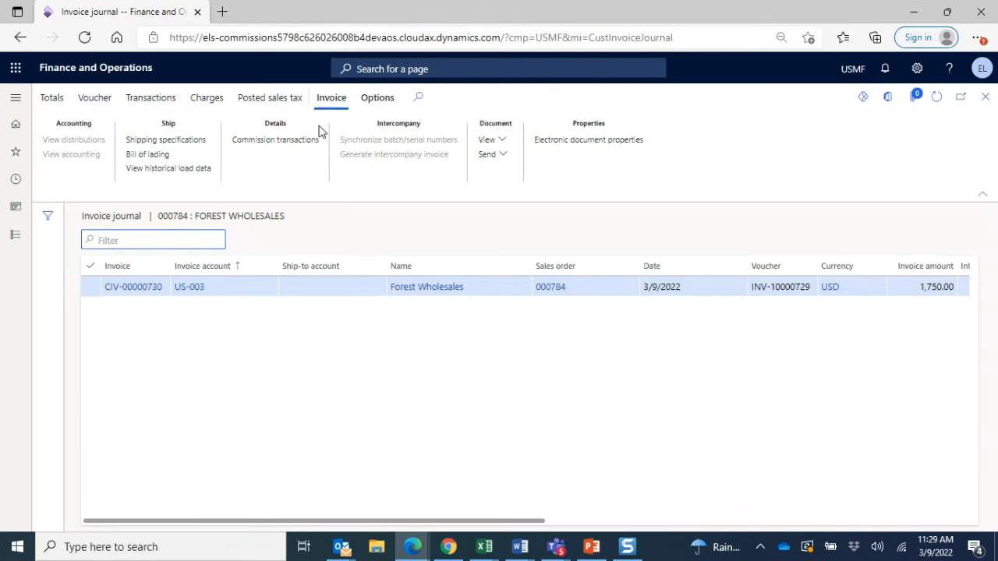
click(257, 149)
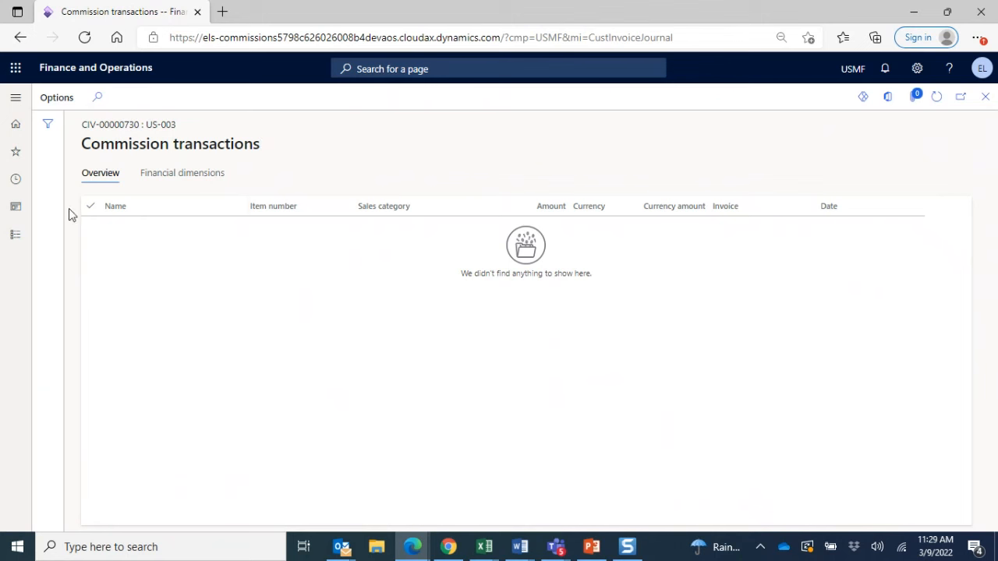
click(987, 97)
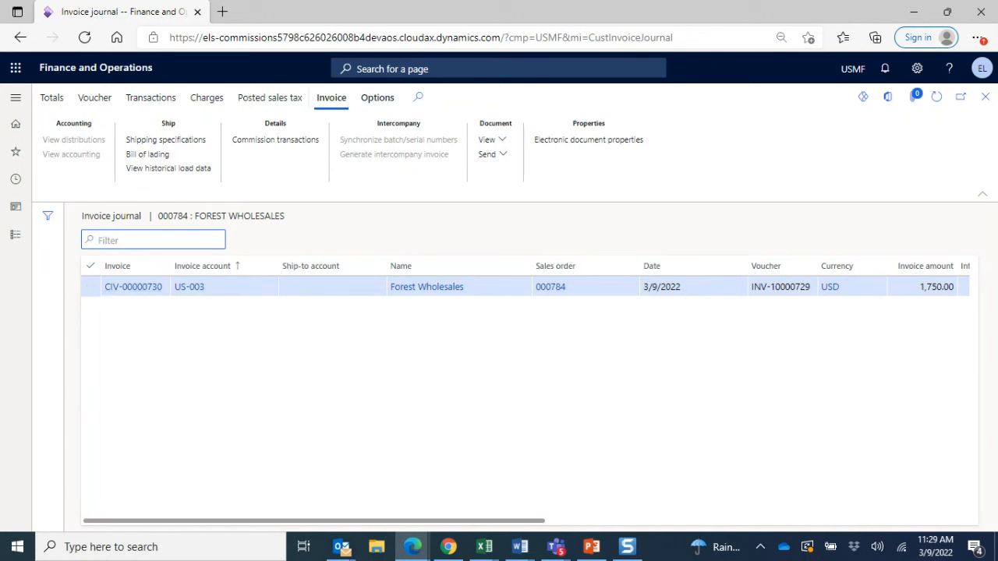
key(alt+Tab)
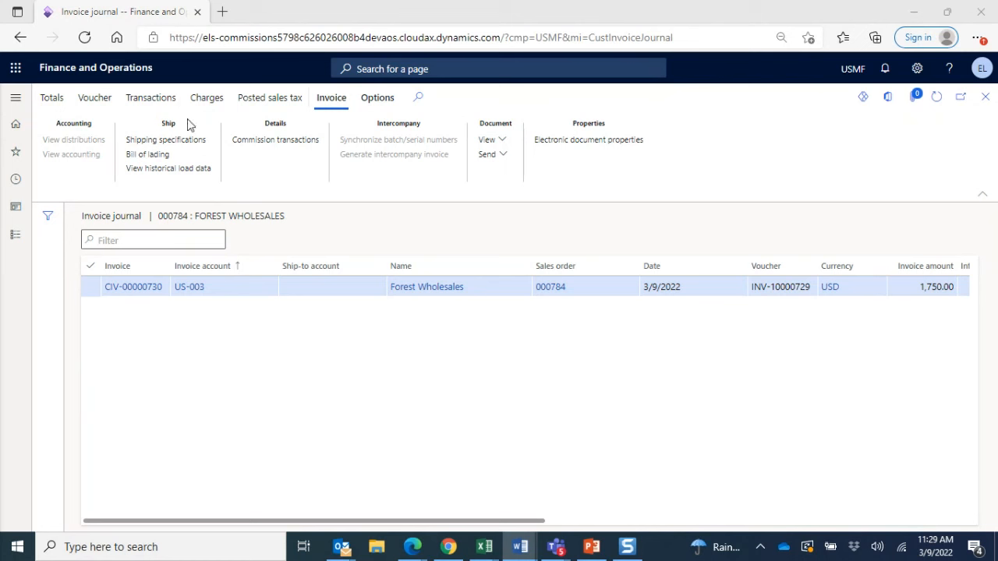
click(985, 96)
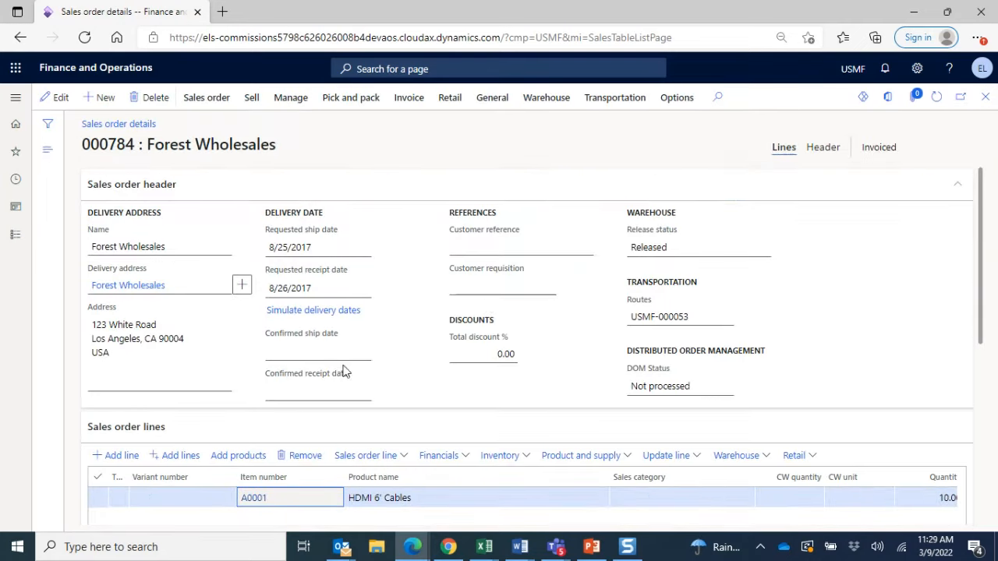
click(986, 99)
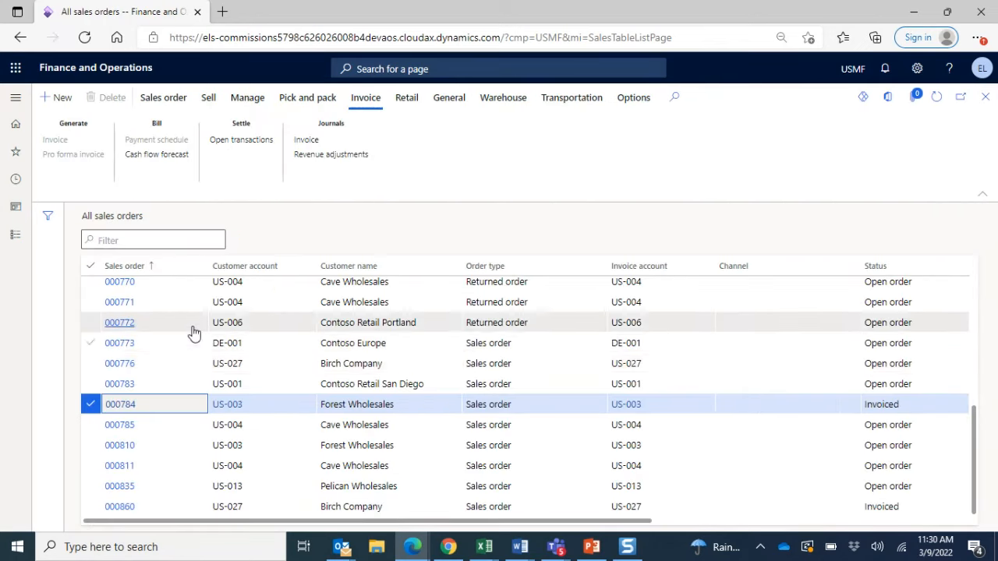
Step: Find the earlier invoiced Forest Wholesales order and view the commission transactions of its 3/9/2022 invoice, ending back in the invoice journal
scroll(192, 334, up, 12)
scroll(194, 334, up, 1)
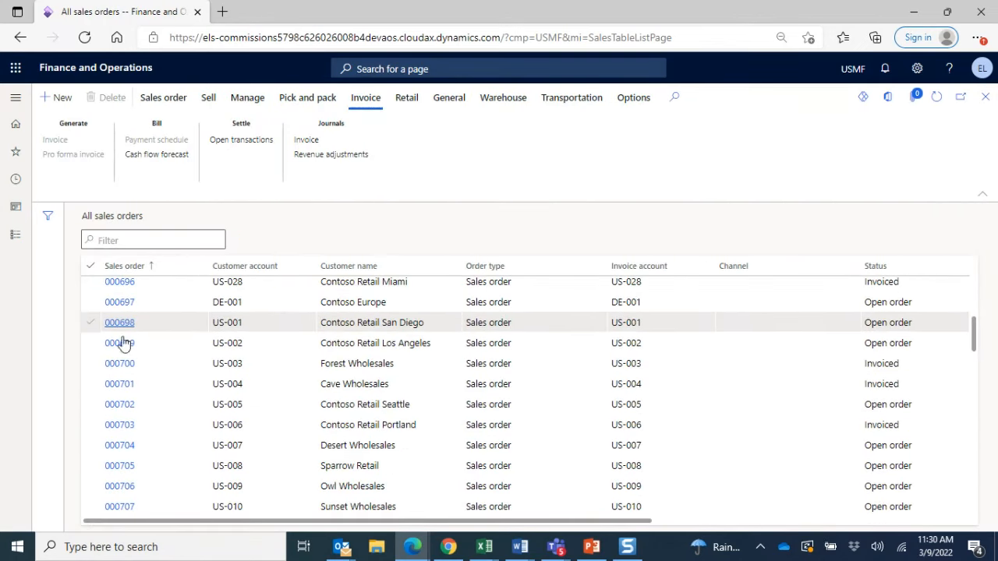
click(253, 361)
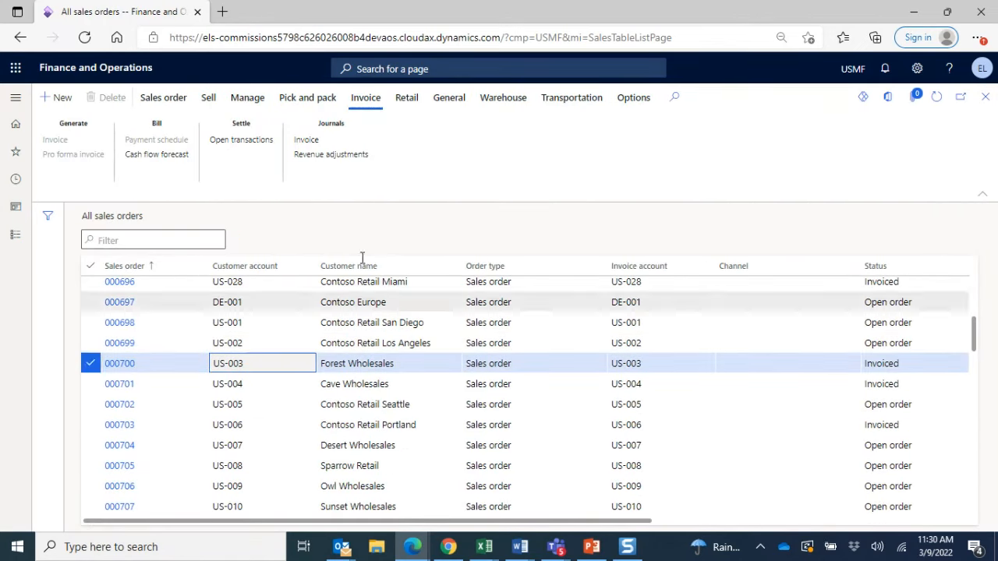
click(315, 142)
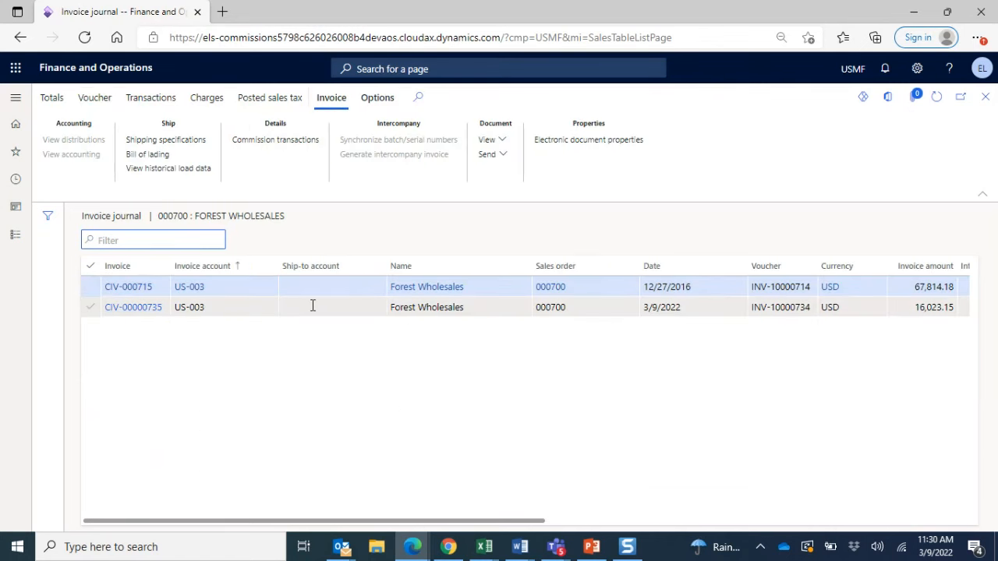
click(350, 303)
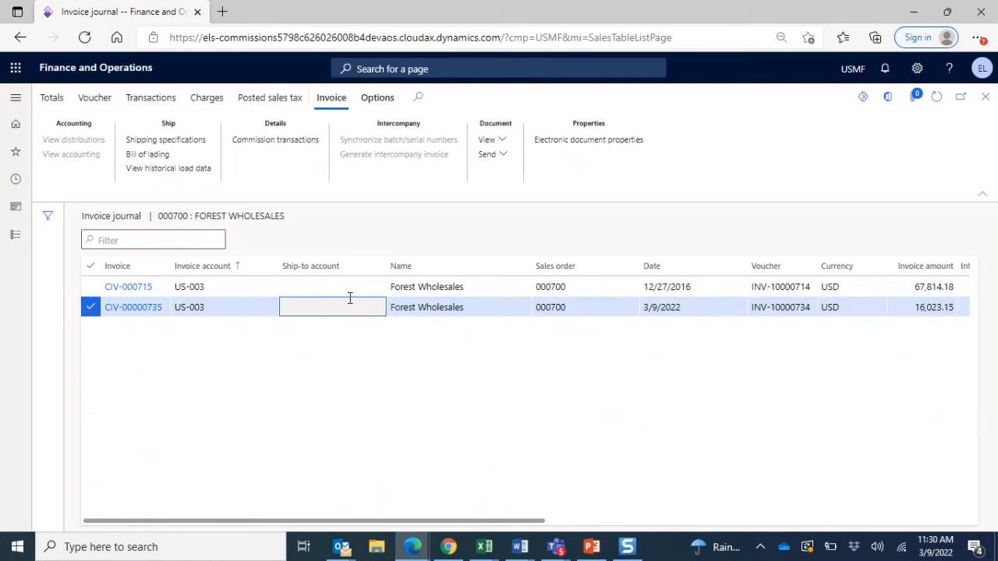
click(274, 141)
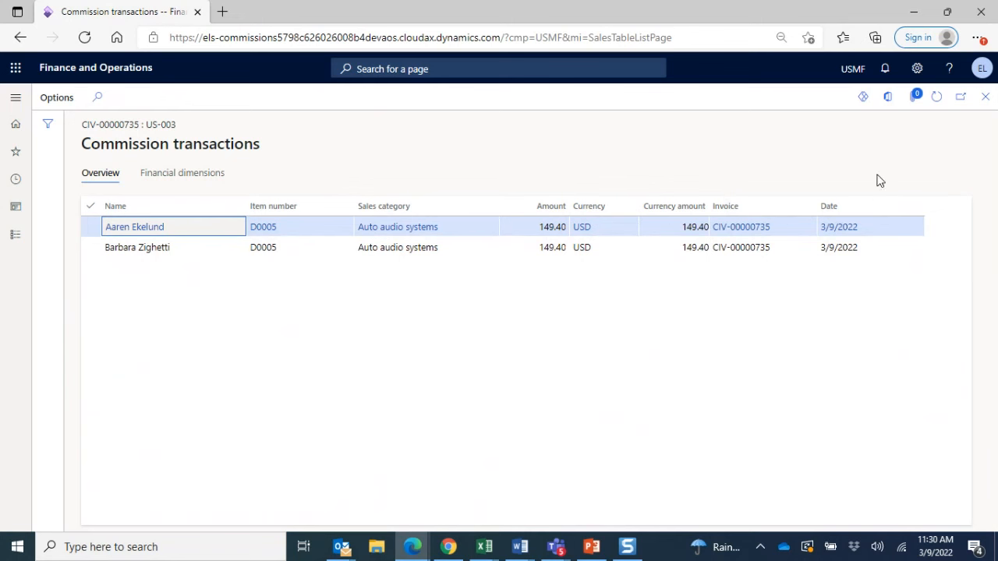
click(986, 97)
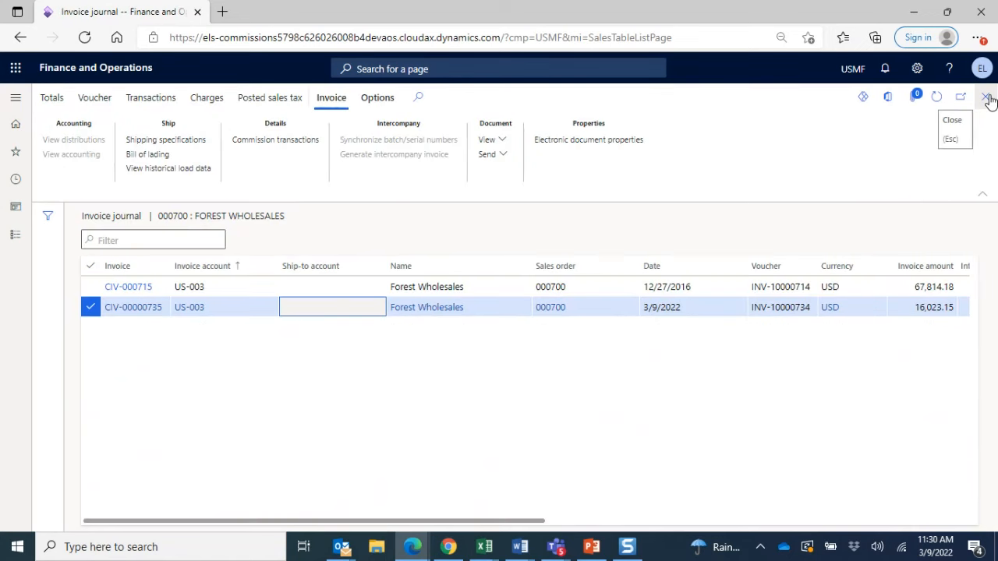
Step: Examine the Commissions Payable and Commission Expense amounts and posting types in the 3/9/2022 invoice's voucher, and return to all sales orders
click(92, 101)
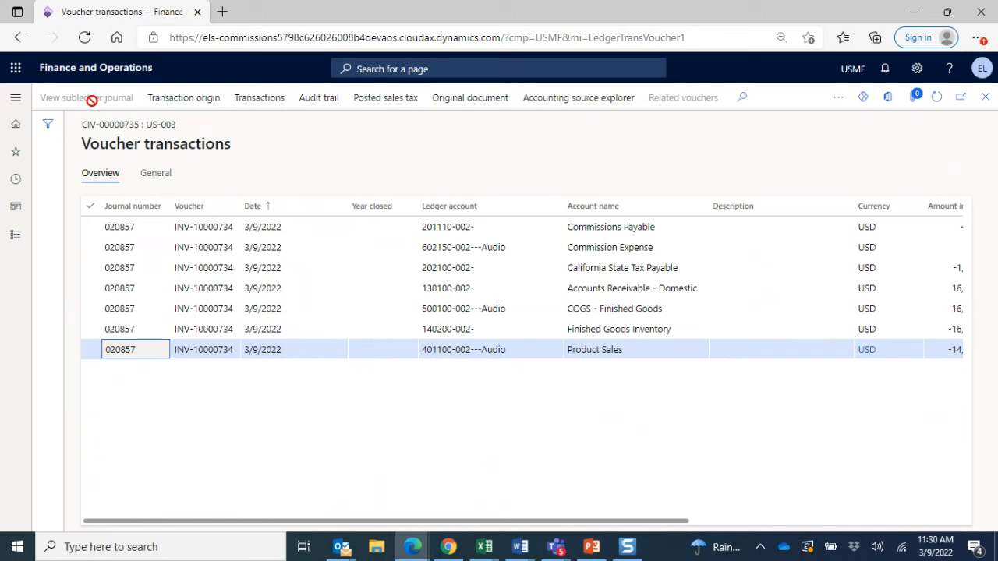
click(652, 229)
click(650, 248)
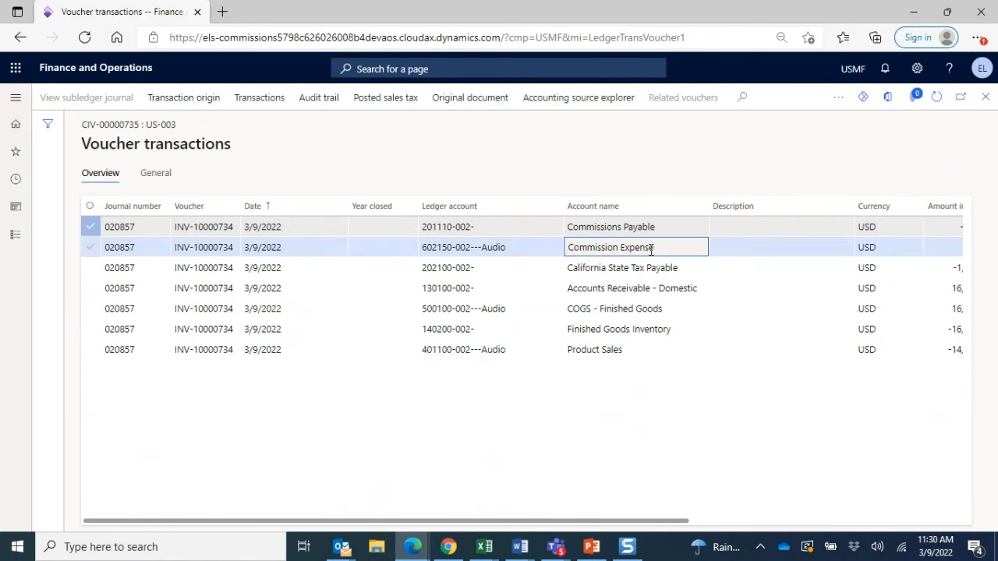
drag(641, 522, 918, 558)
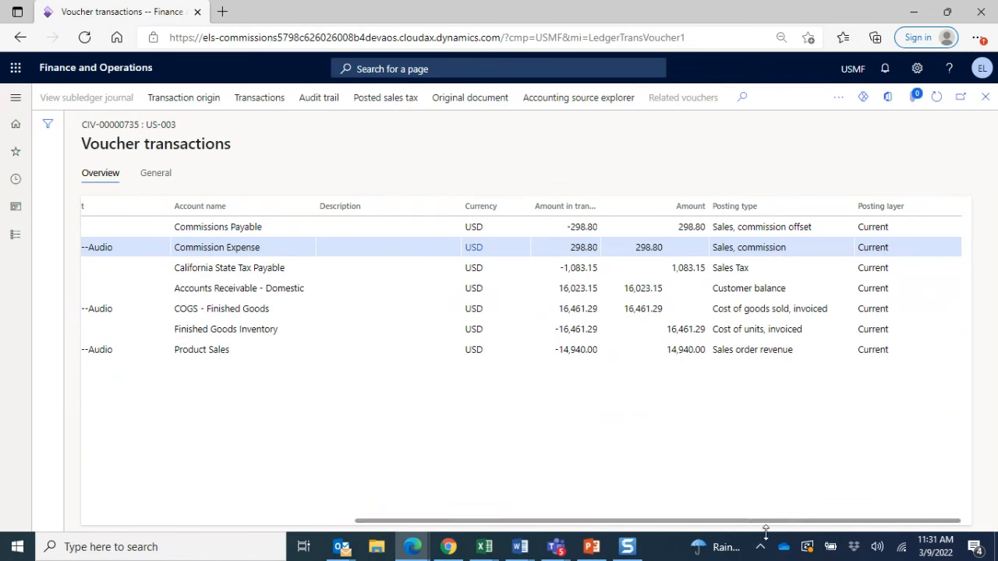
drag(764, 521, 345, 519)
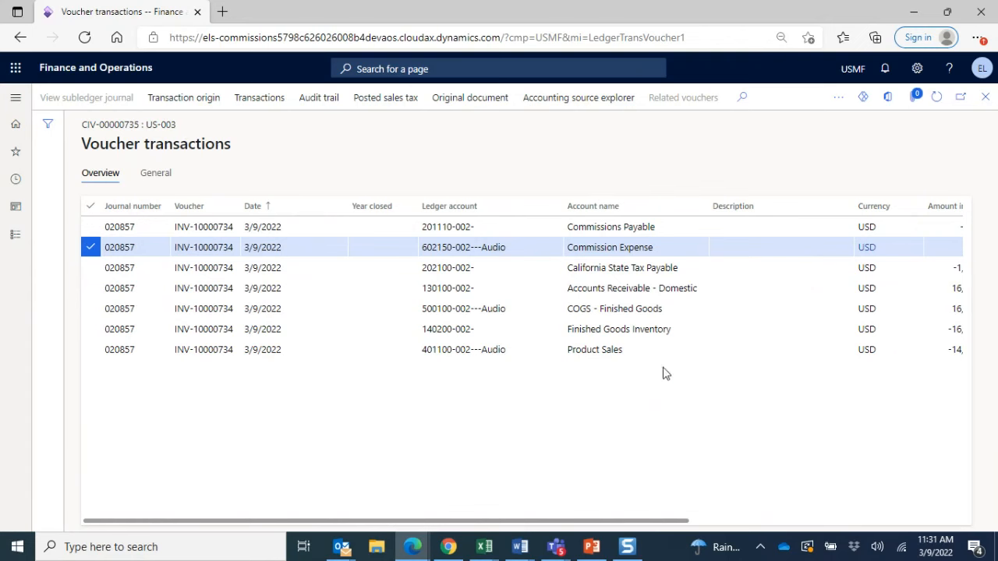
click(987, 99)
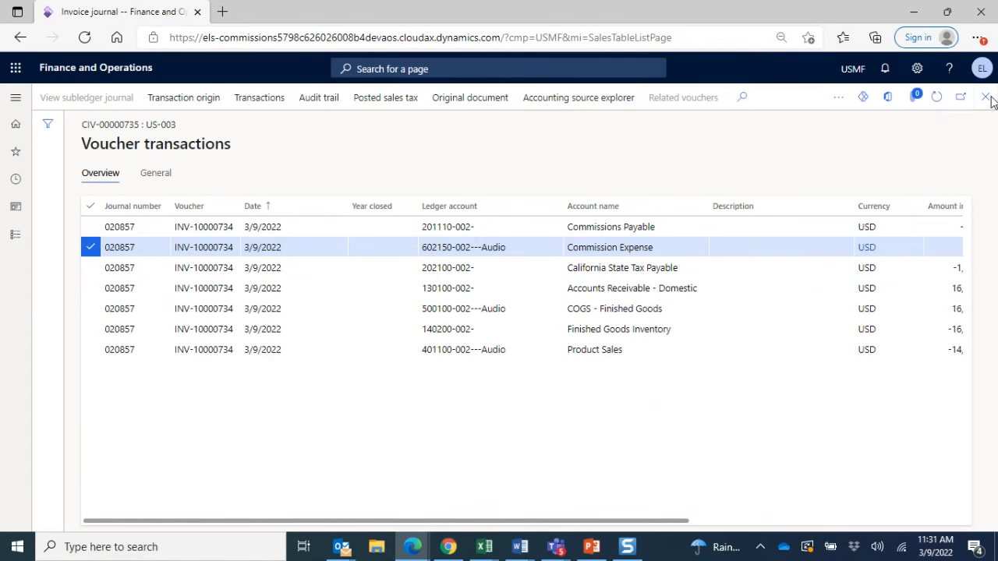
click(987, 99)
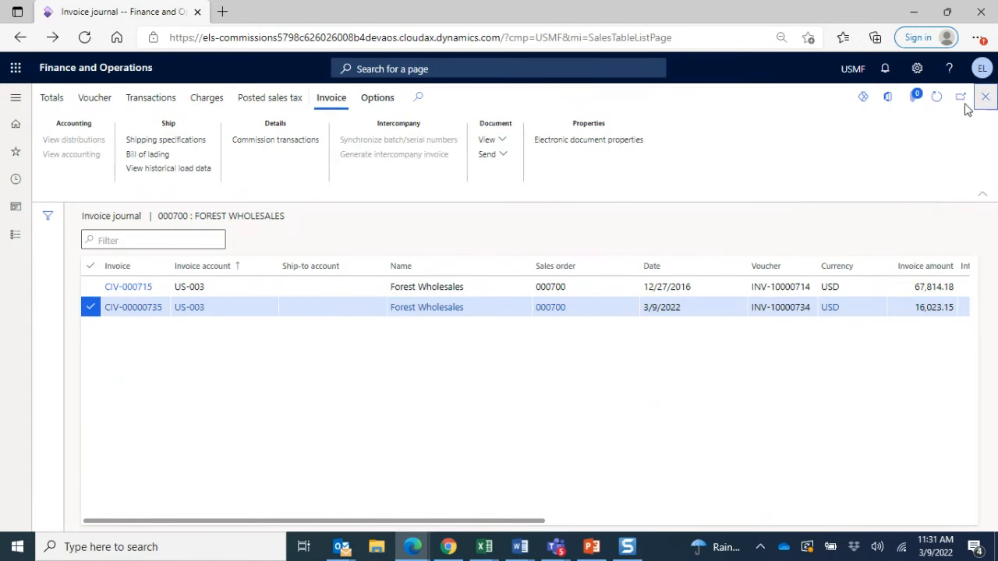
Step: Review the main accounts for Commission and Commission offset in the Sales and marketing commission posting setup, and close the page
click(14, 100)
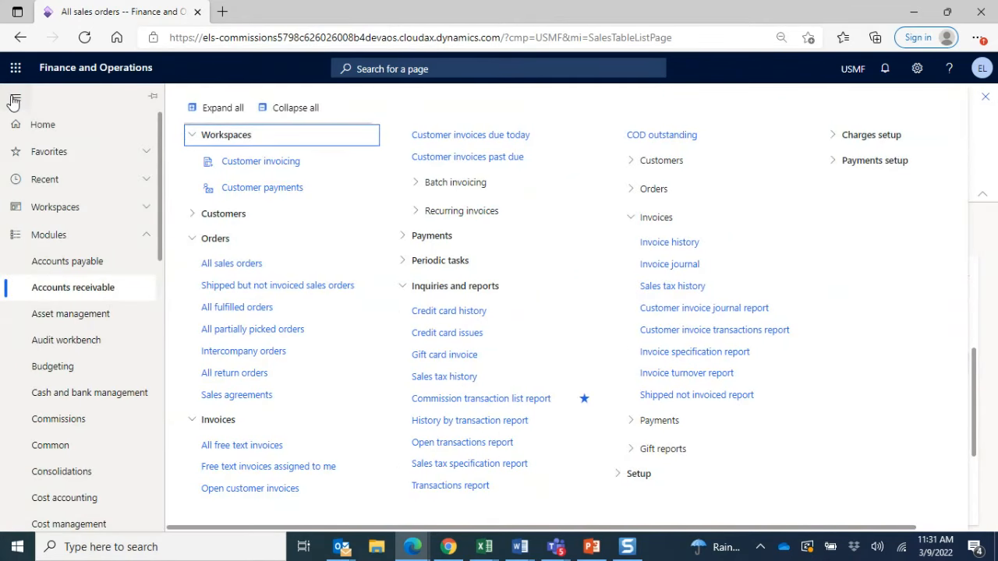
drag(156, 214, 163, 533)
click(87, 335)
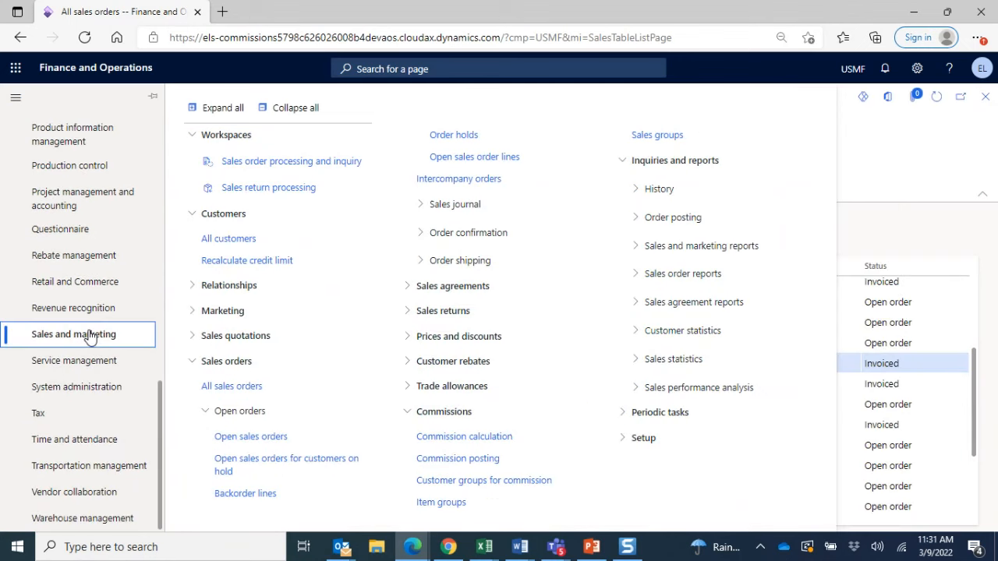
click(459, 468)
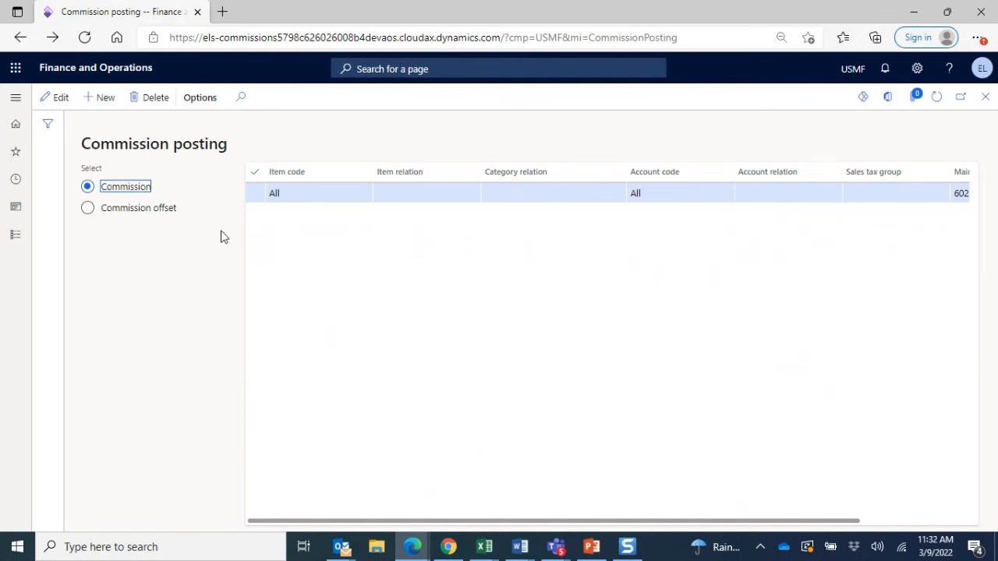
drag(675, 523, 847, 525)
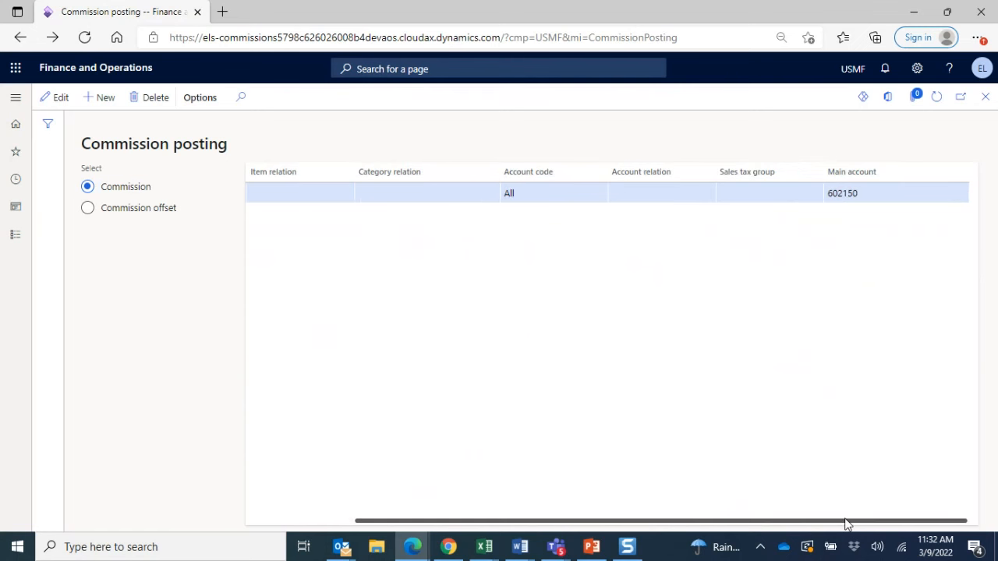
click(168, 209)
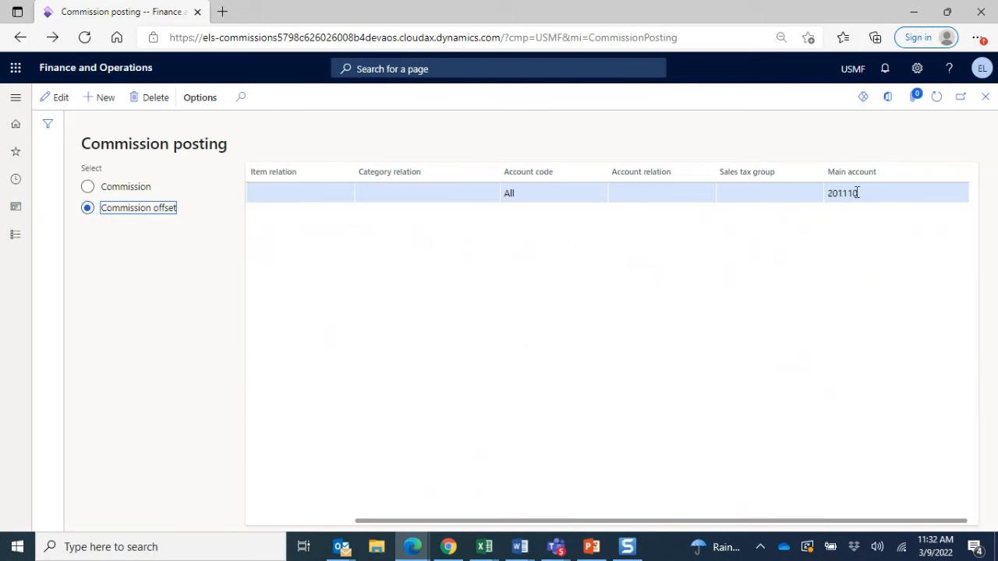
mouse_move(857, 193)
click(985, 101)
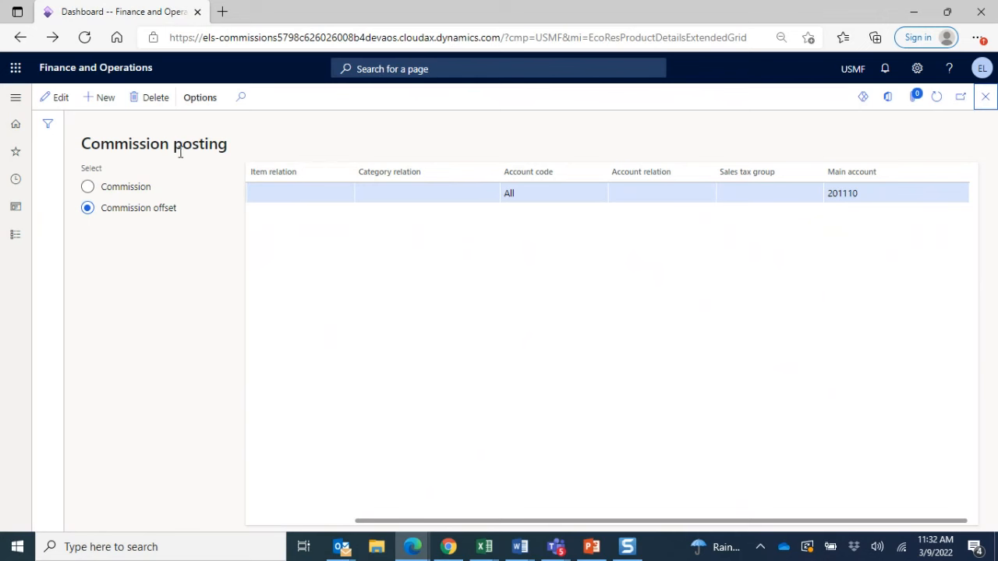
Step: Run the Accounts receivable commission transaction list report to Screen without any record filters
click(18, 100)
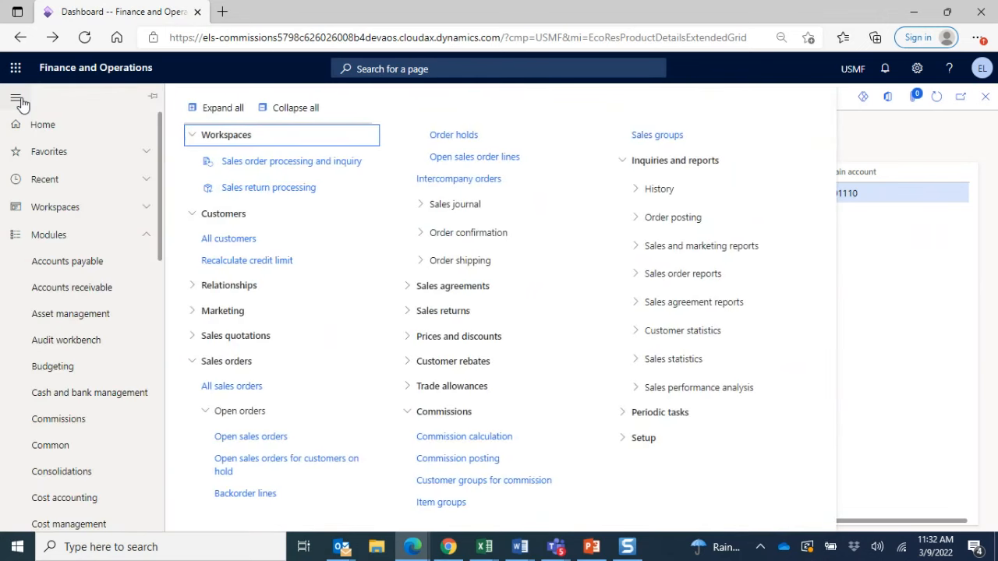
click(101, 287)
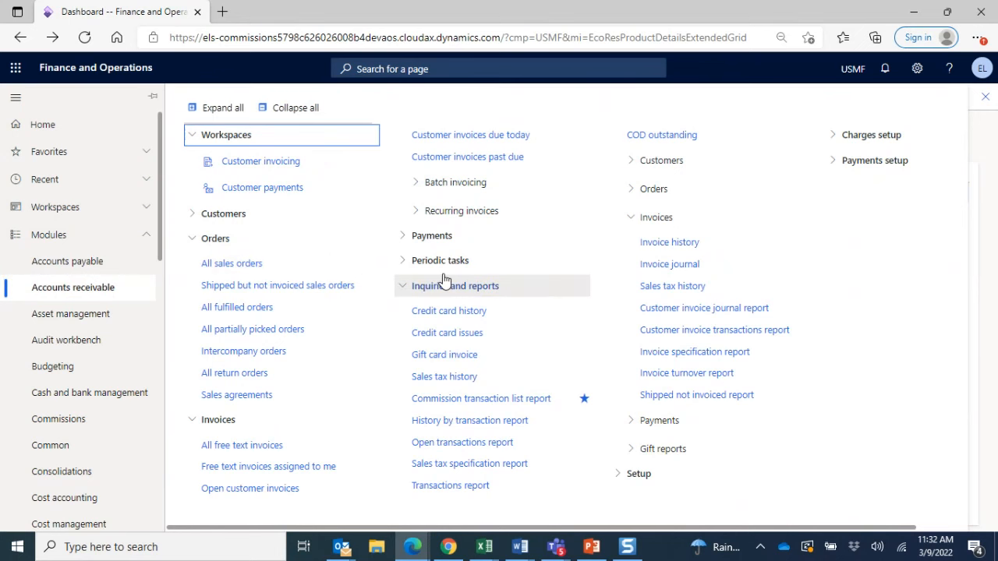
click(452, 399)
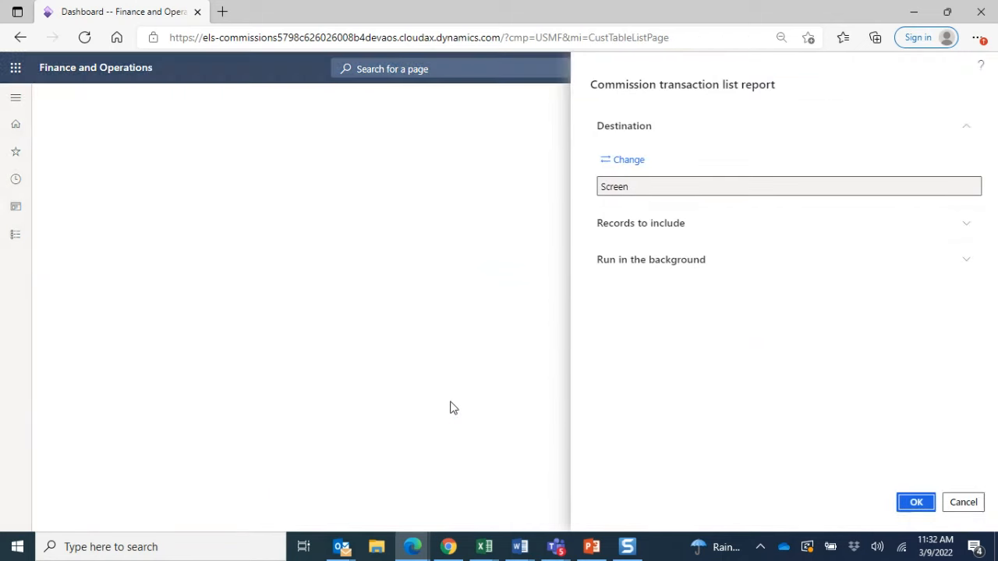
click(634, 226)
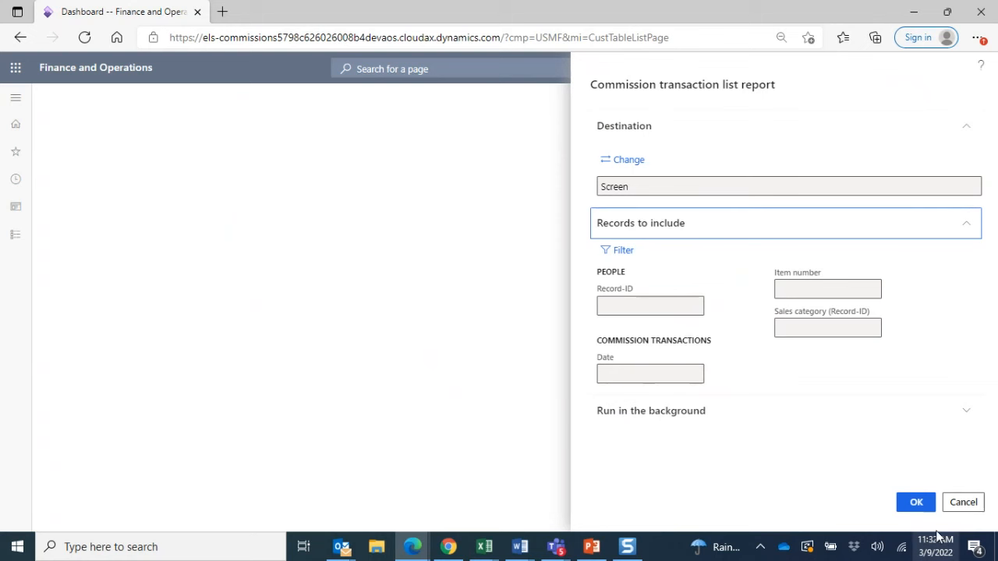
click(916, 504)
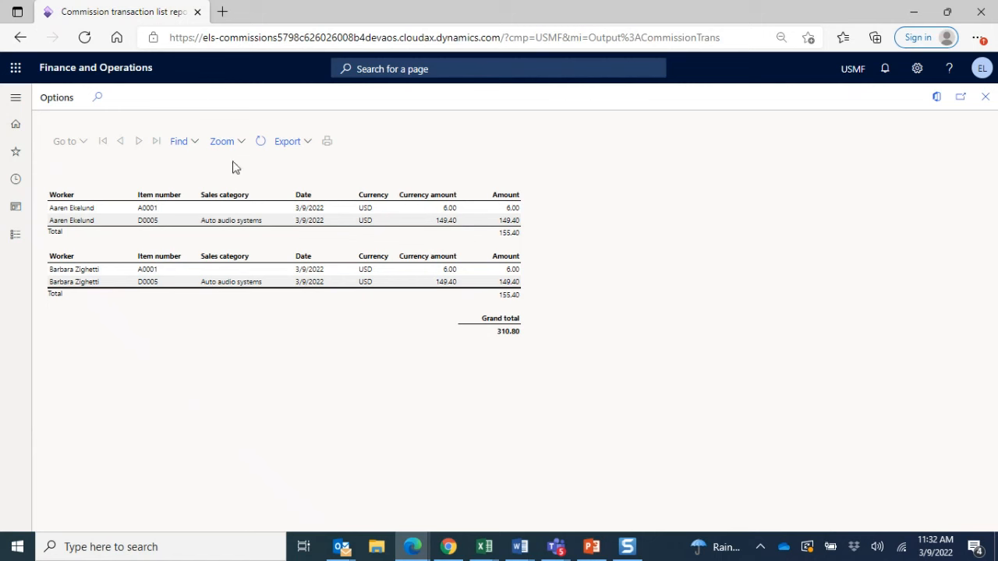
Step: Zoom in on the commission transaction list report and examine the commission totals per worker
click(223, 143)
click(228, 200)
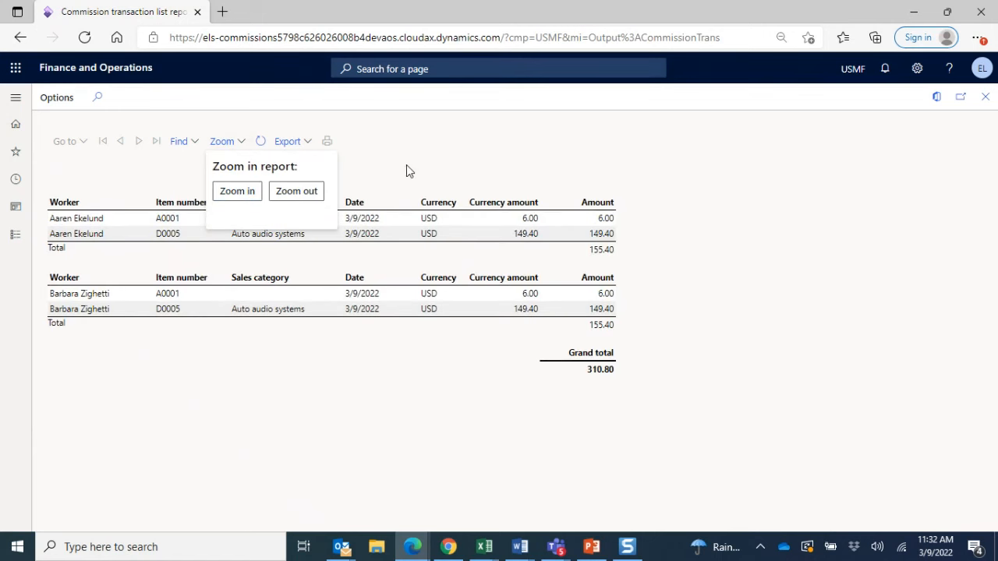
click(241, 142)
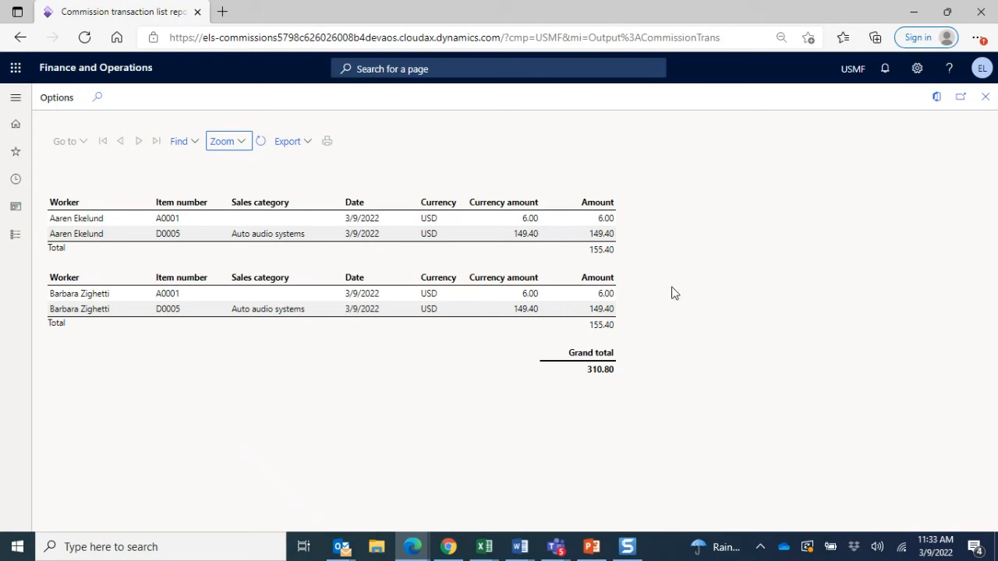
drag(587, 254, 624, 255)
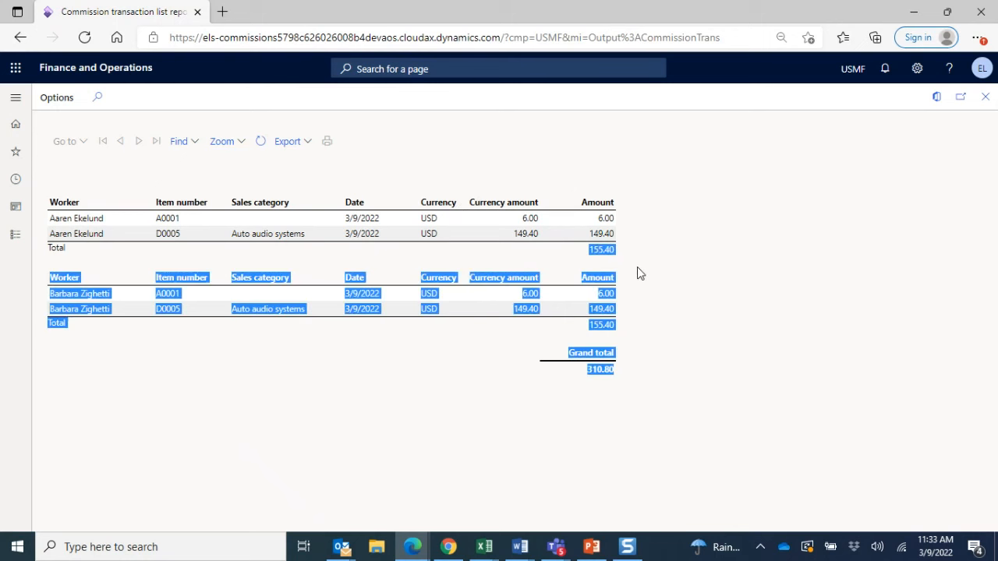
click(636, 267)
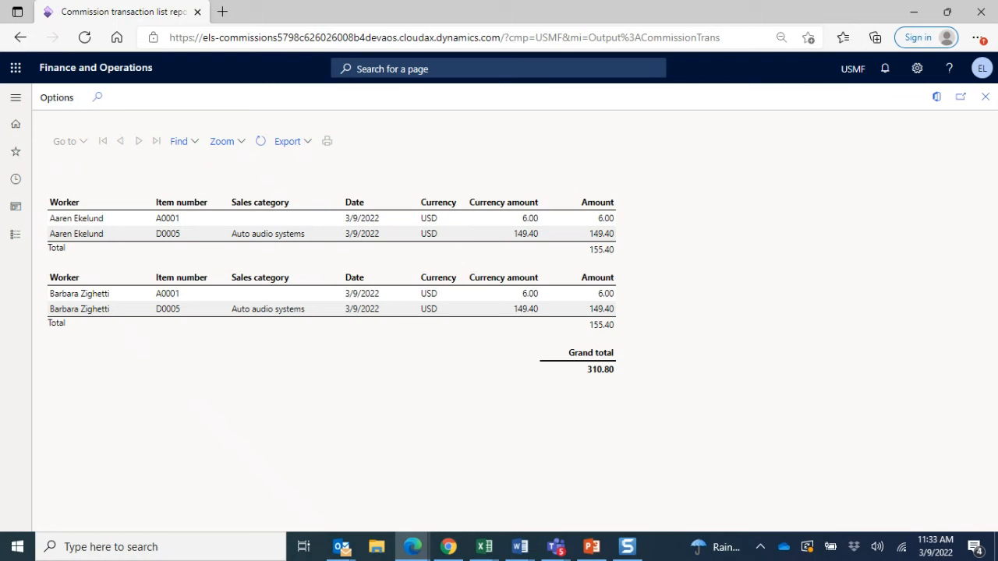
key(alt+Tab)
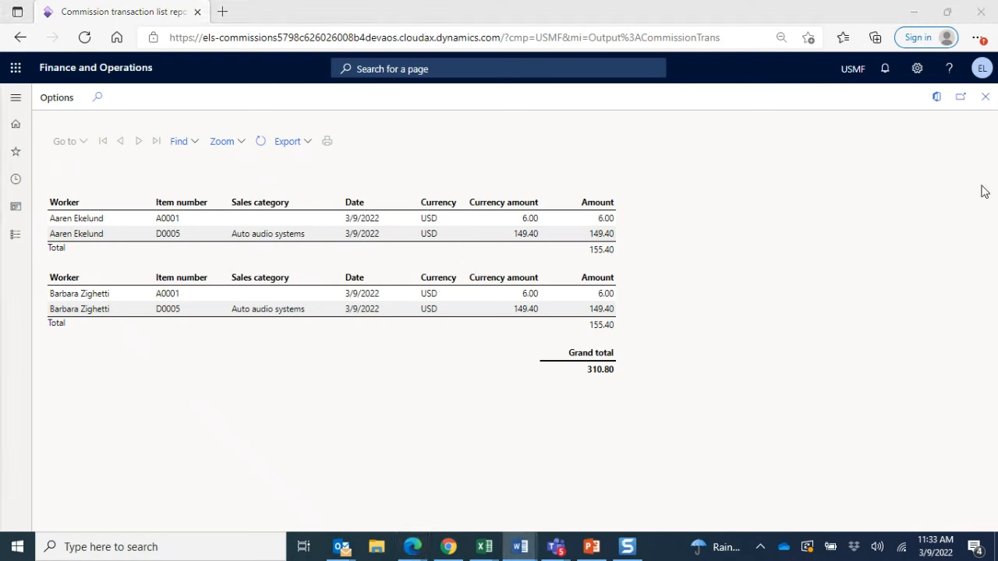
Step: Close the commission transaction list report and open the Commissions module's list of pages
key(alt+Tab)
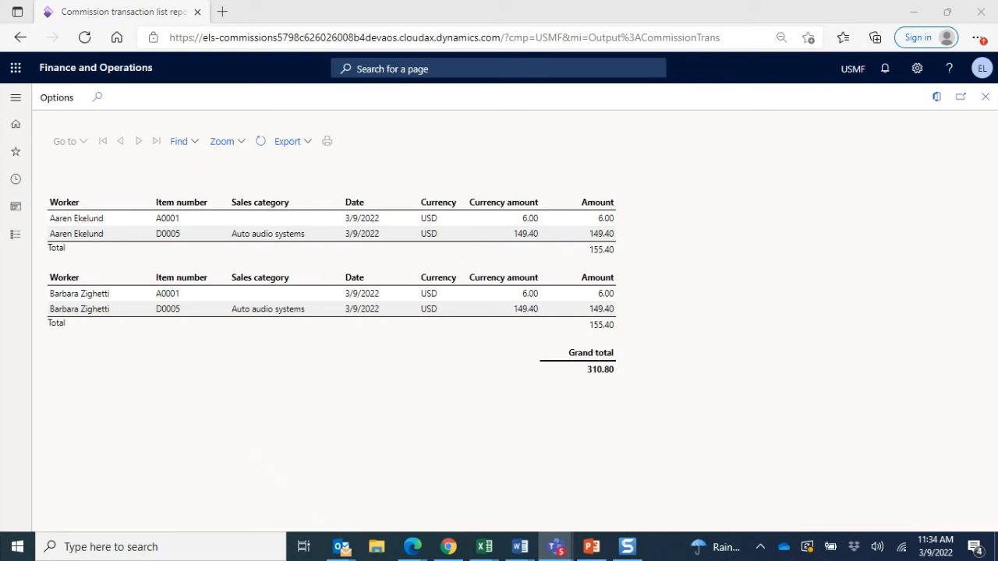
click(986, 96)
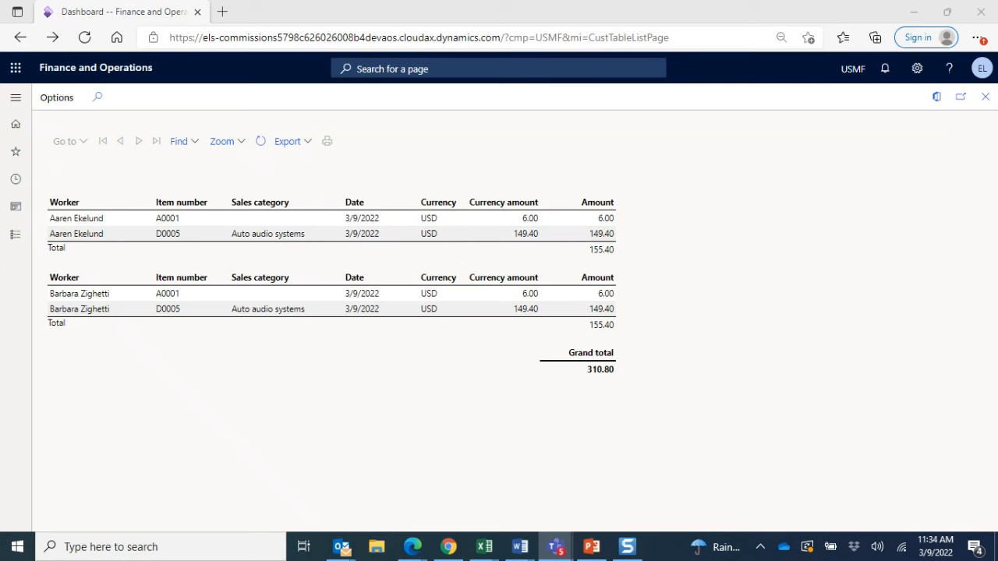
click(25, 102)
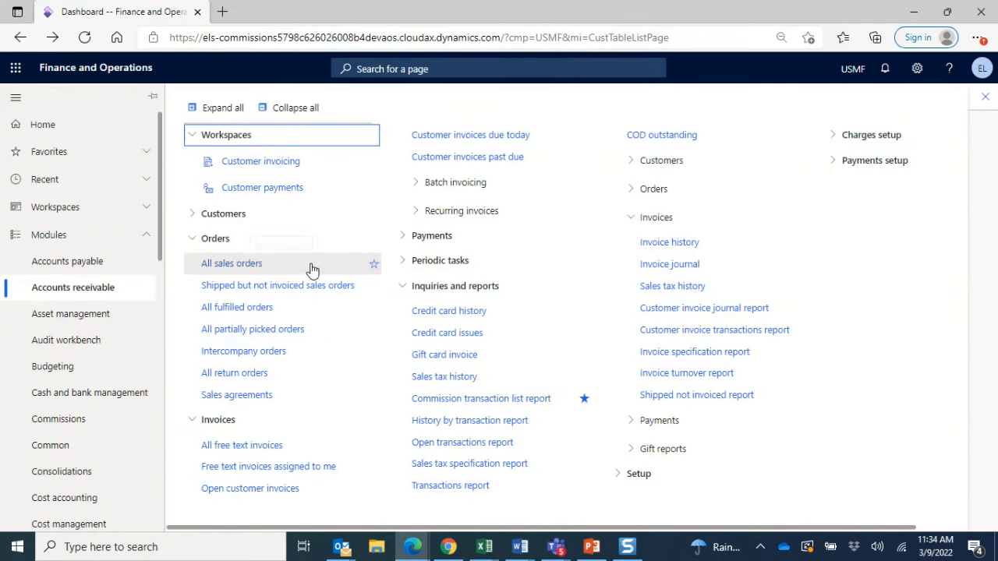
drag(161, 238, 160, 297)
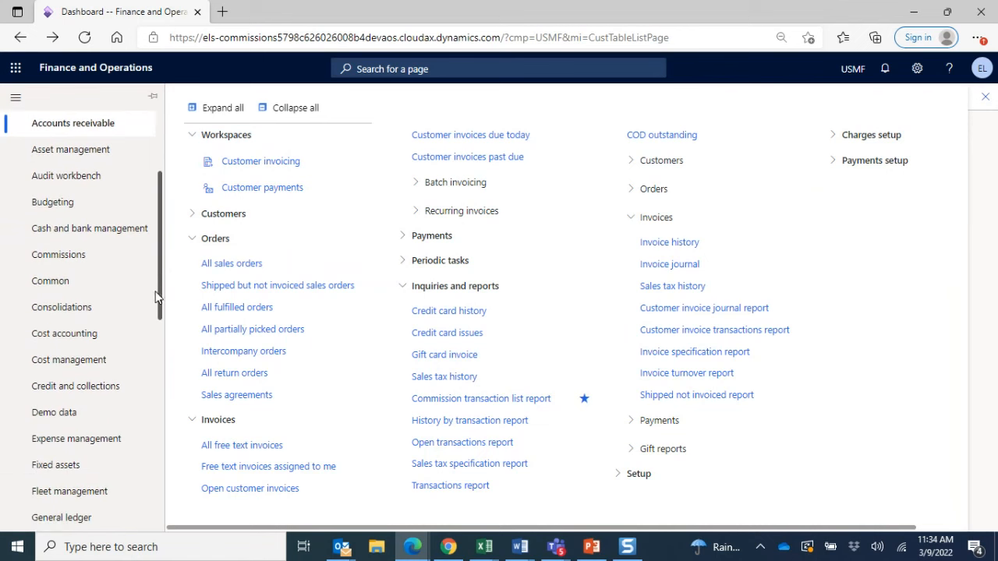
click(80, 260)
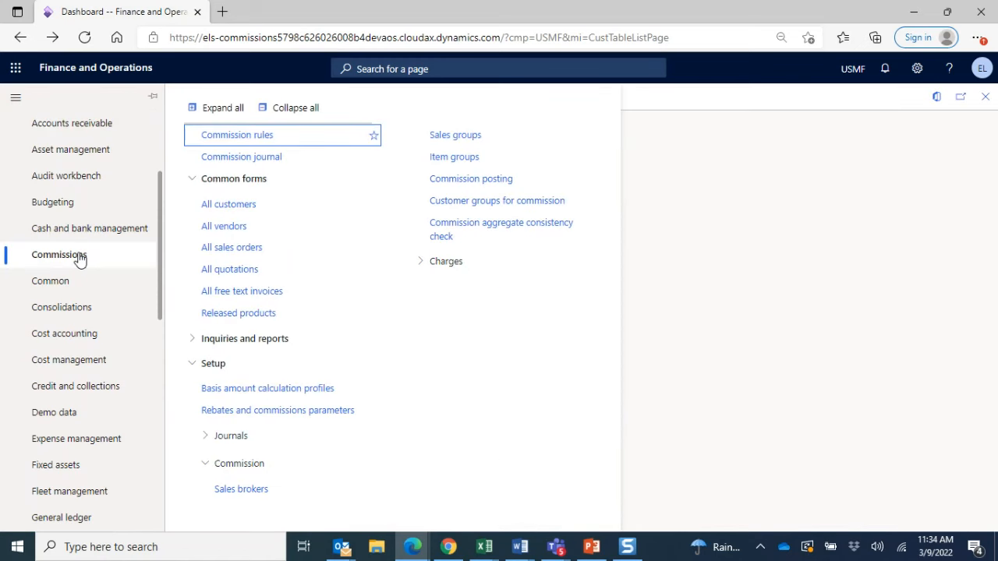
Step: Review the Sales brokers page and the commission Item groups page in the Commissions module's setup
click(283, 187)
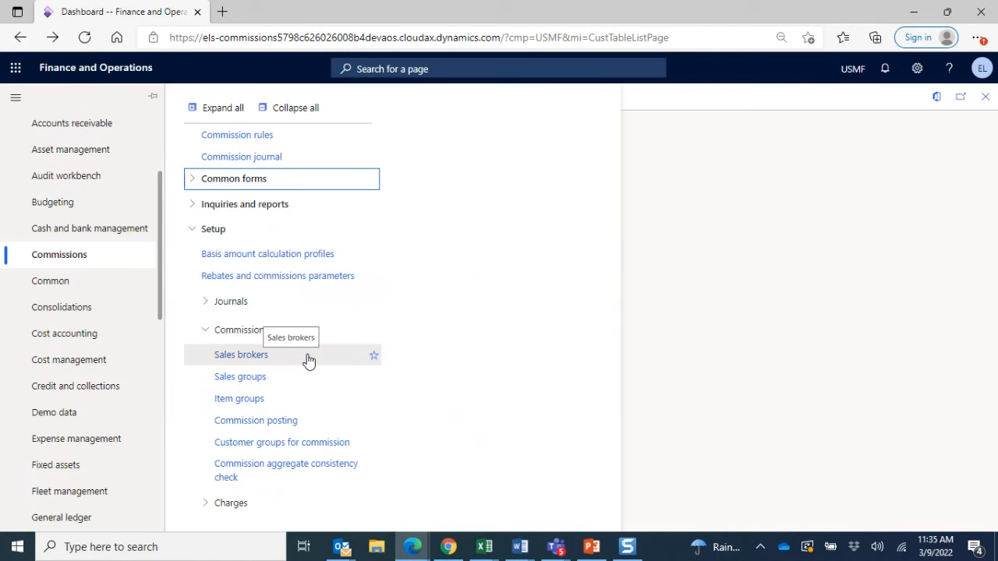
click(252, 355)
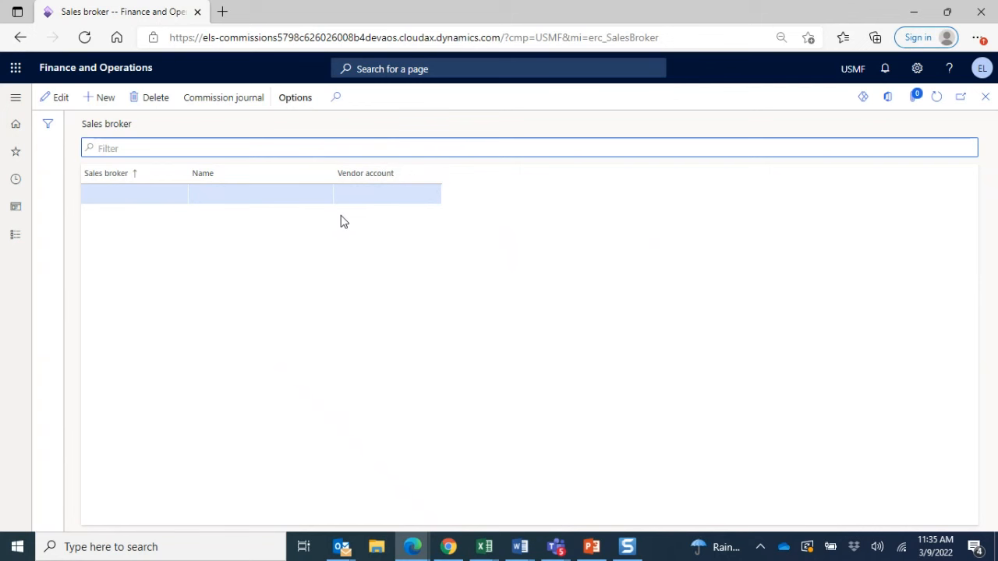
click(987, 102)
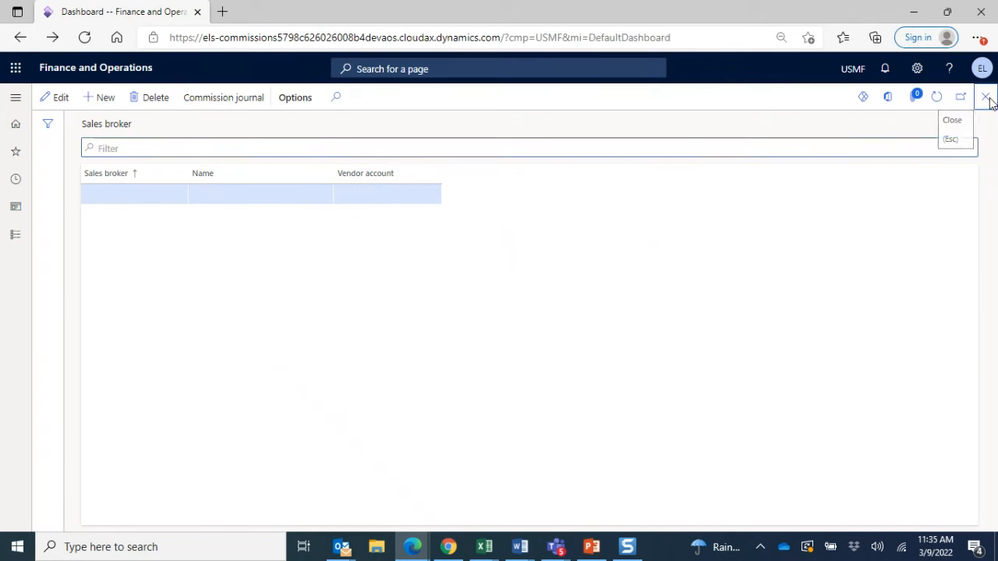
click(26, 98)
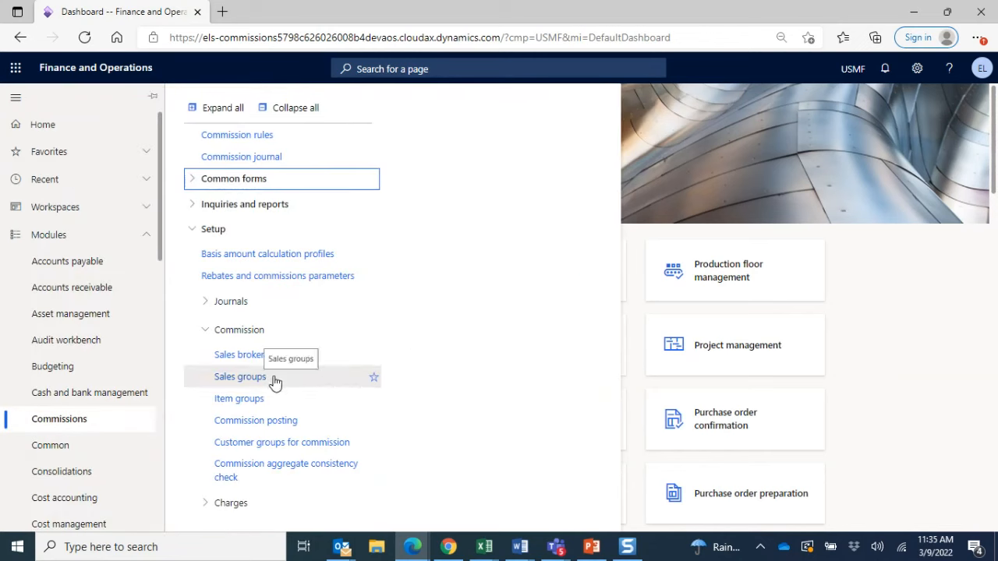
click(260, 400)
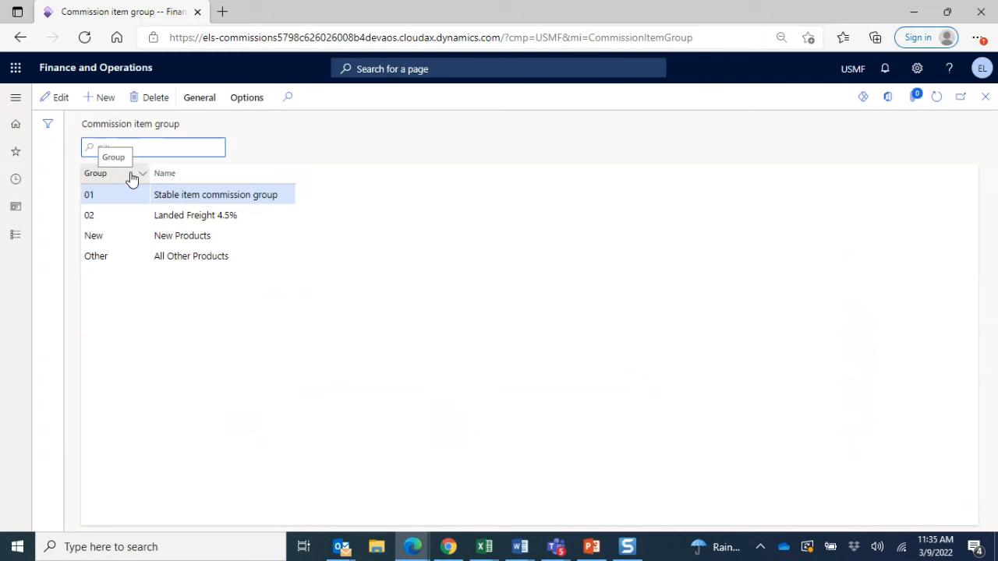
Step: Open commission rule FRSI-00004 in edit mode and examine its basis, minimum and effectiveness settings in the General section
click(12, 107)
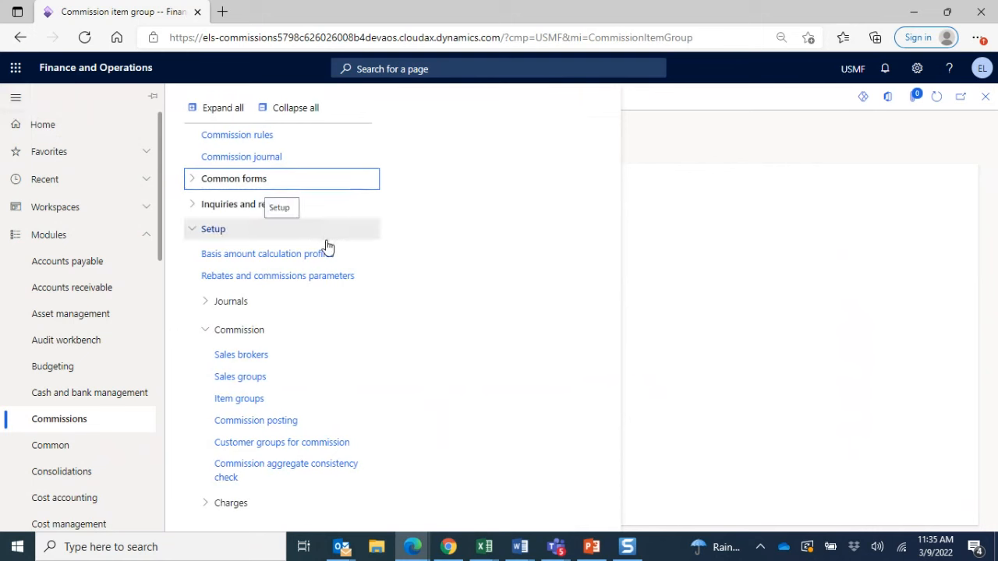
click(285, 143)
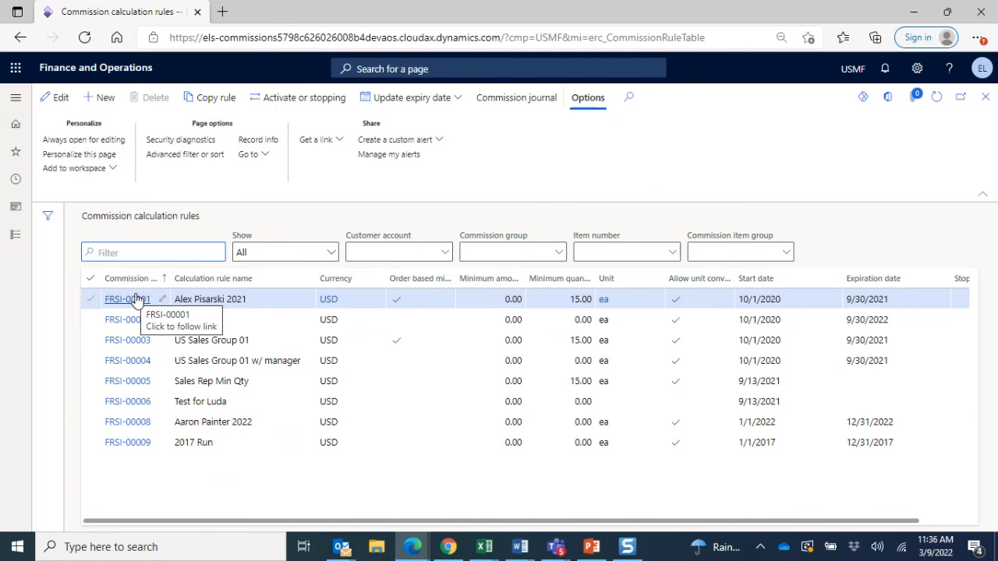
click(128, 360)
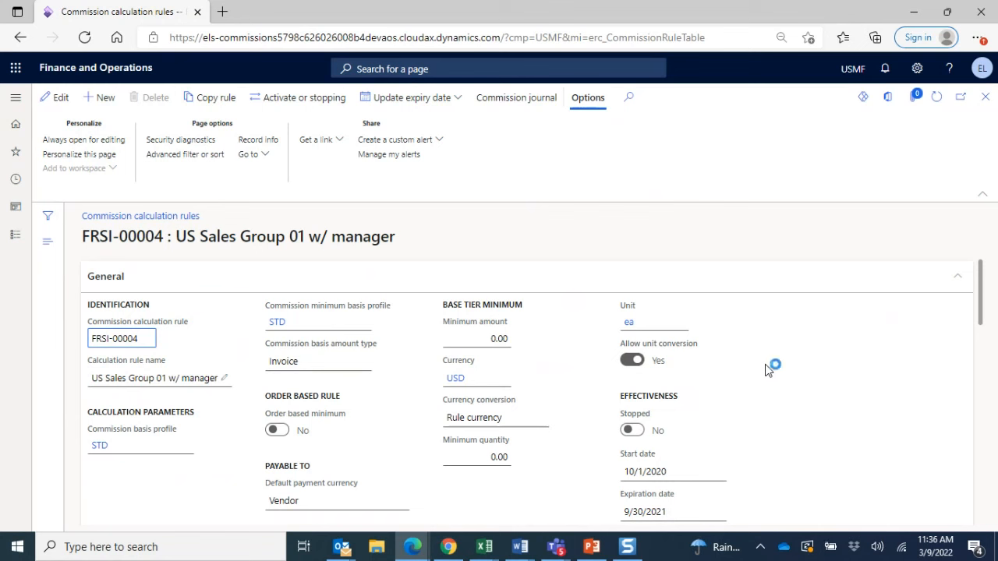
scroll(765, 368, down, 1)
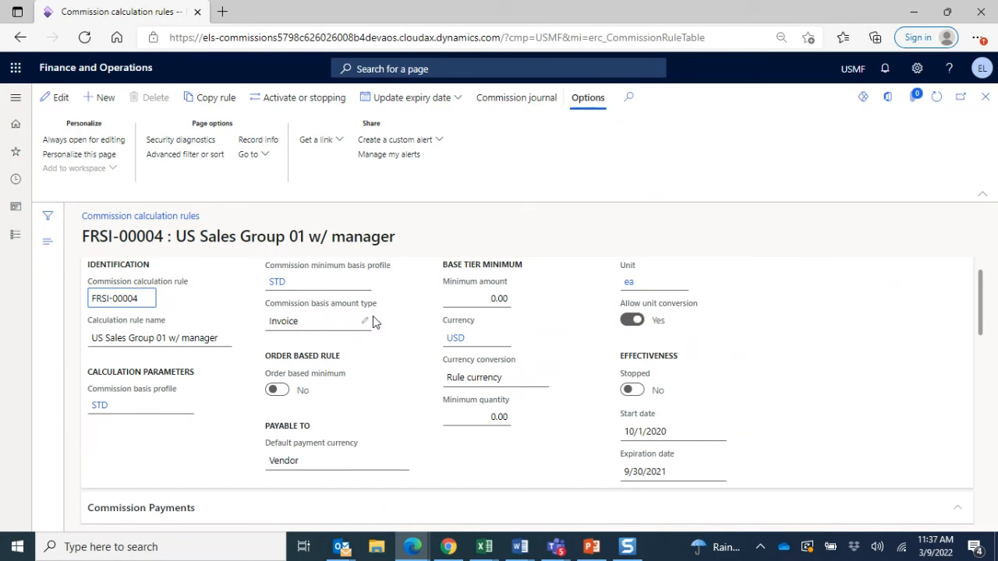
click(55, 98)
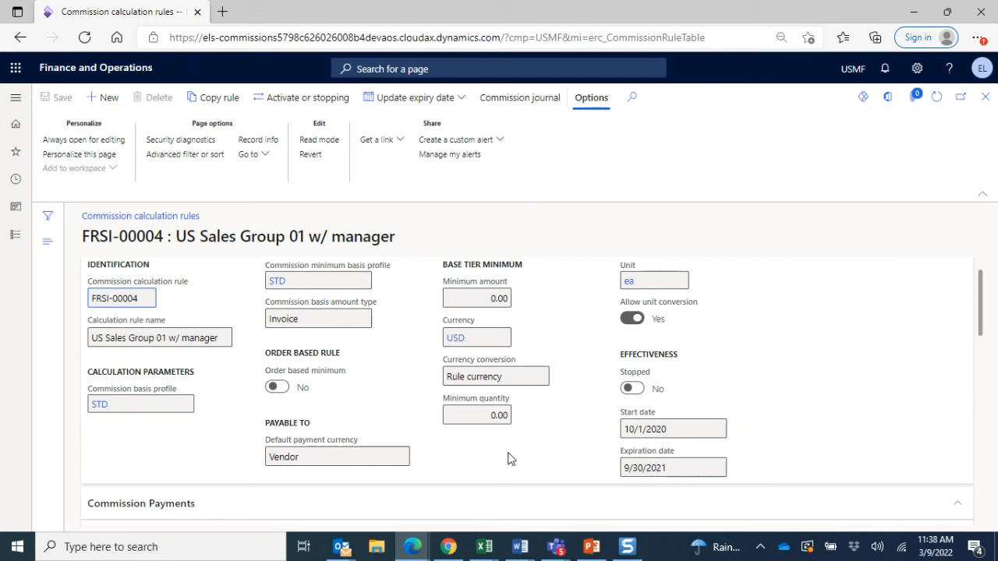
scroll(842, 372, up, 1)
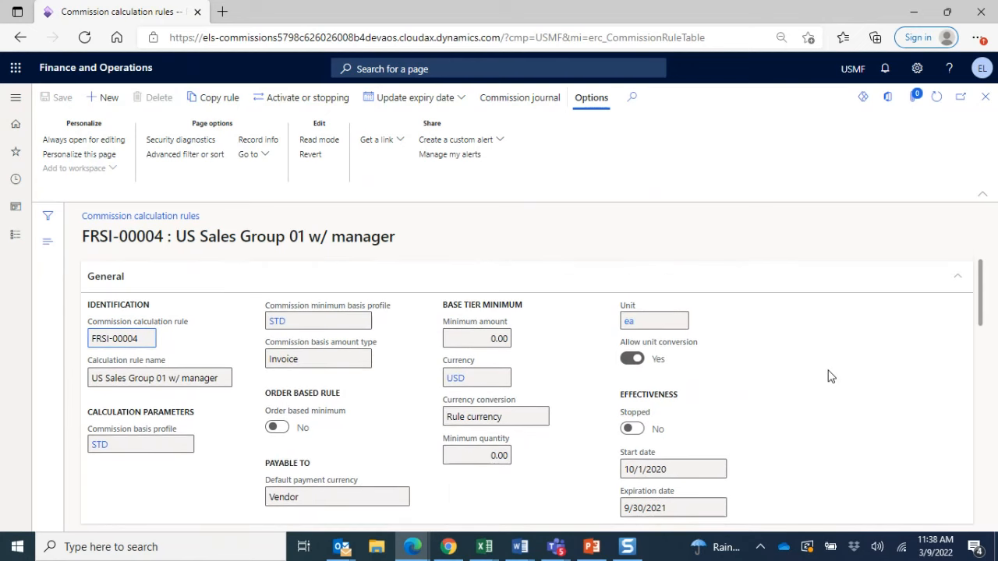
scroll(832, 374, down, 1)
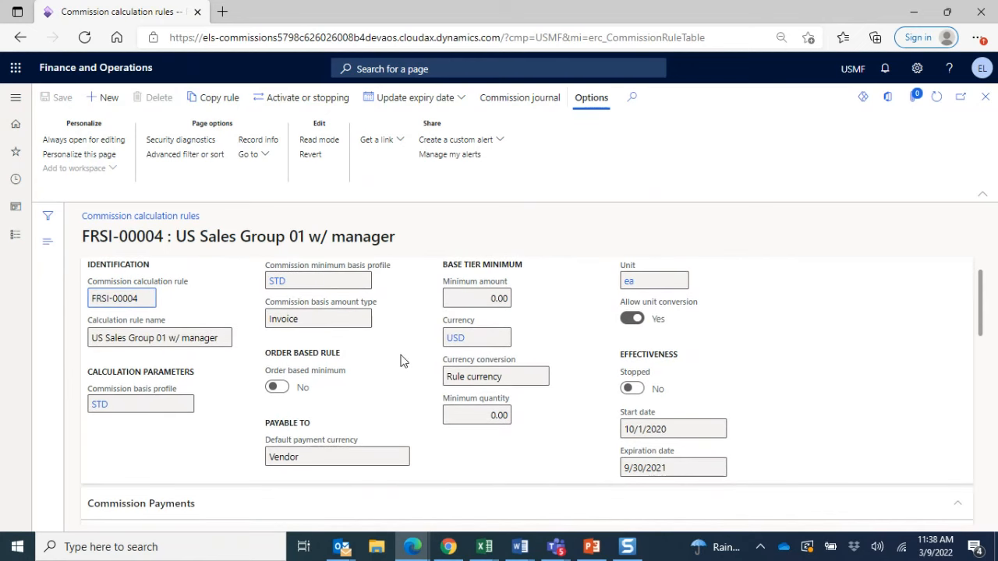
Step: Compare the commission tiers of both sales groups listed under Commission Payments in rule FRSI-00004
scroll(346, 322, down, 8)
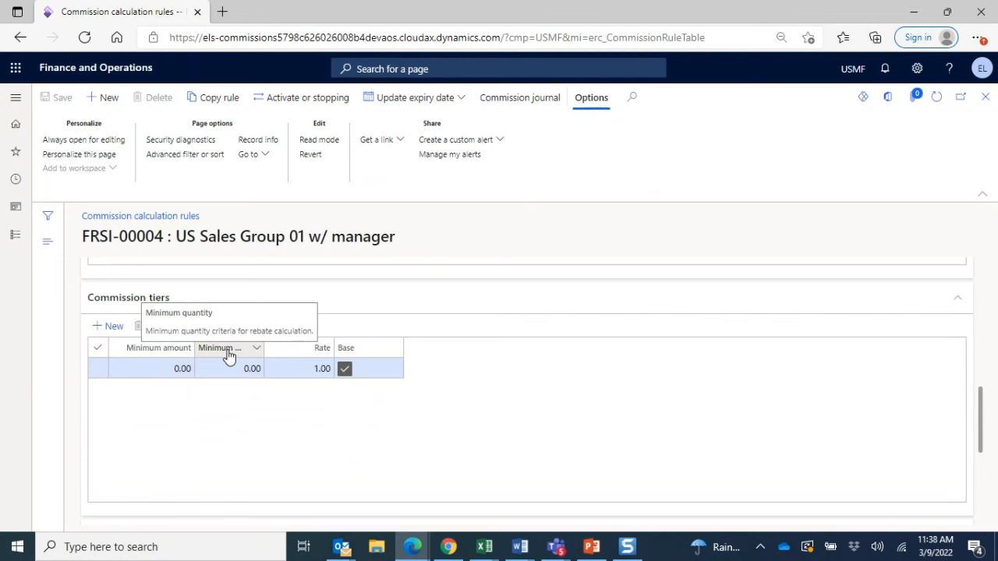
scroll(491, 339, up, 3)
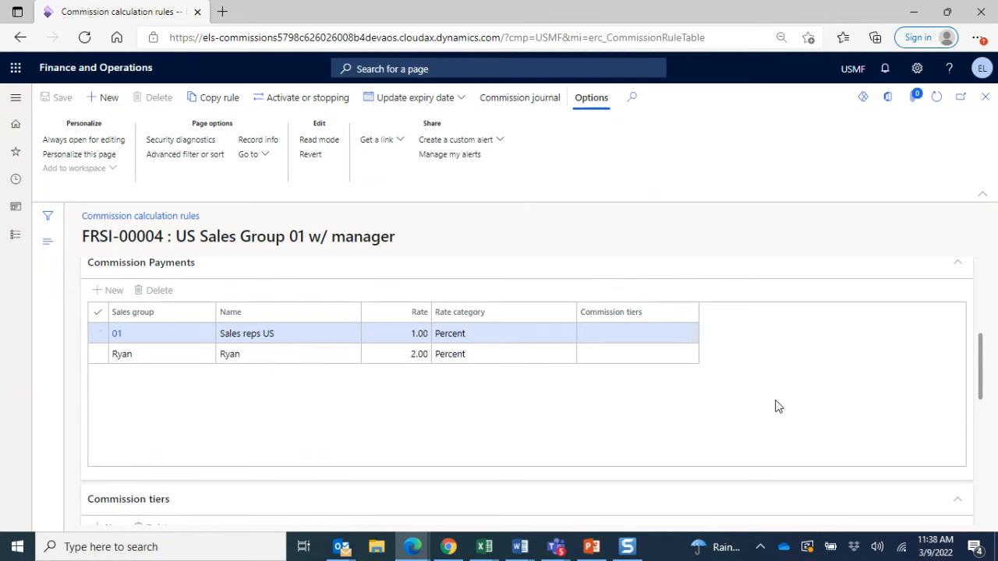
scroll(775, 406, up, 2)
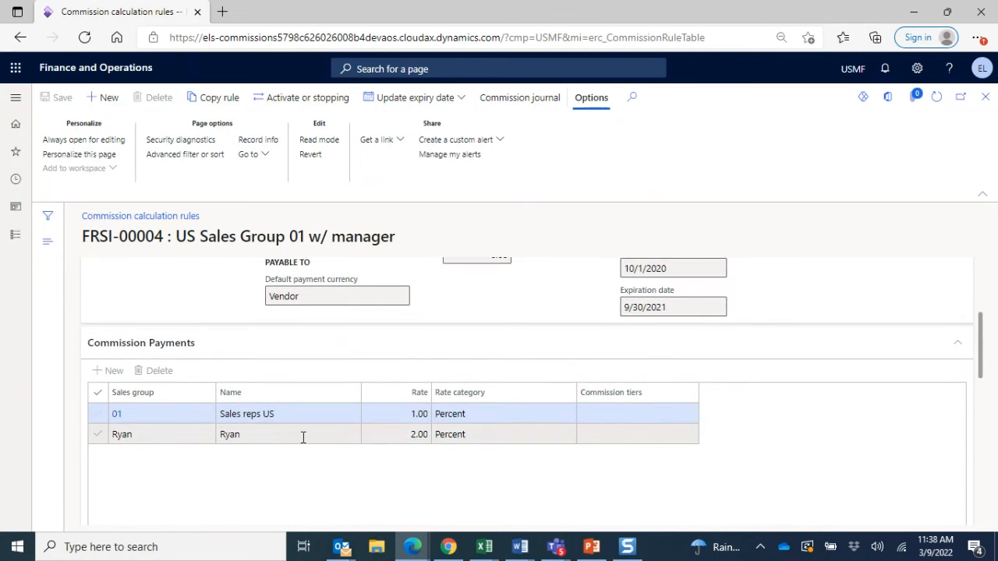
click(303, 434)
scroll(815, 426, down, 3)
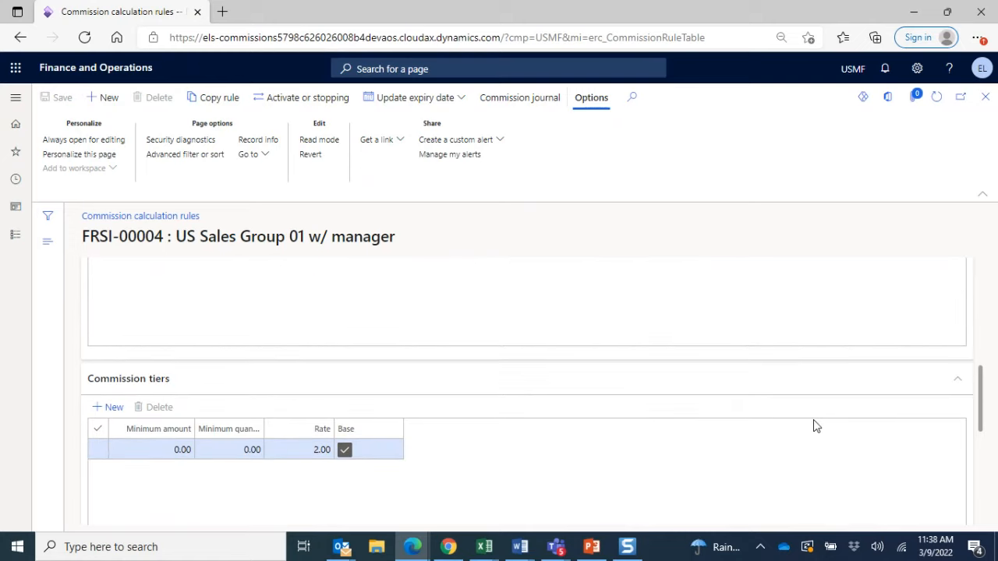
scroll(815, 425, up, 3)
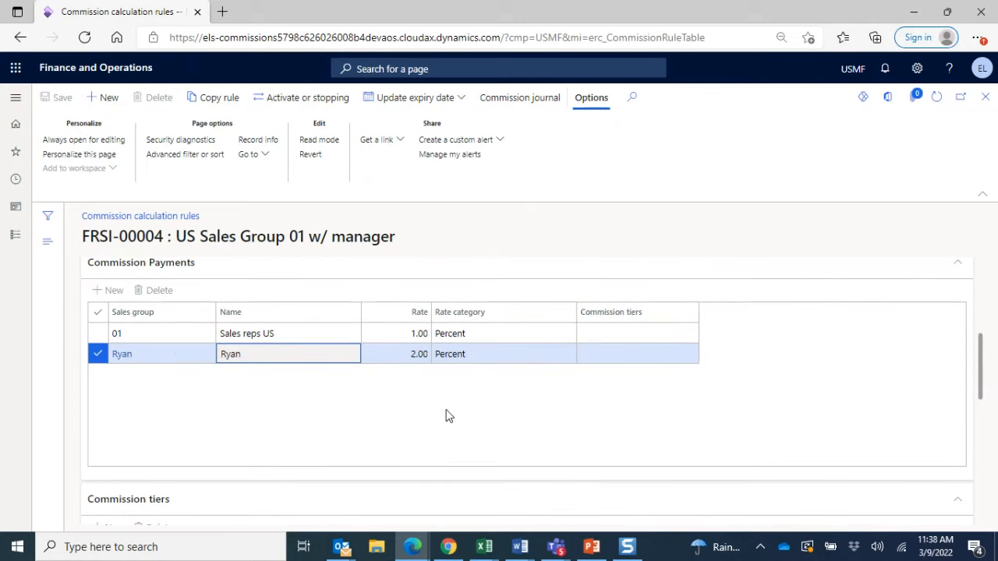
scroll(679, 325, up, 1)
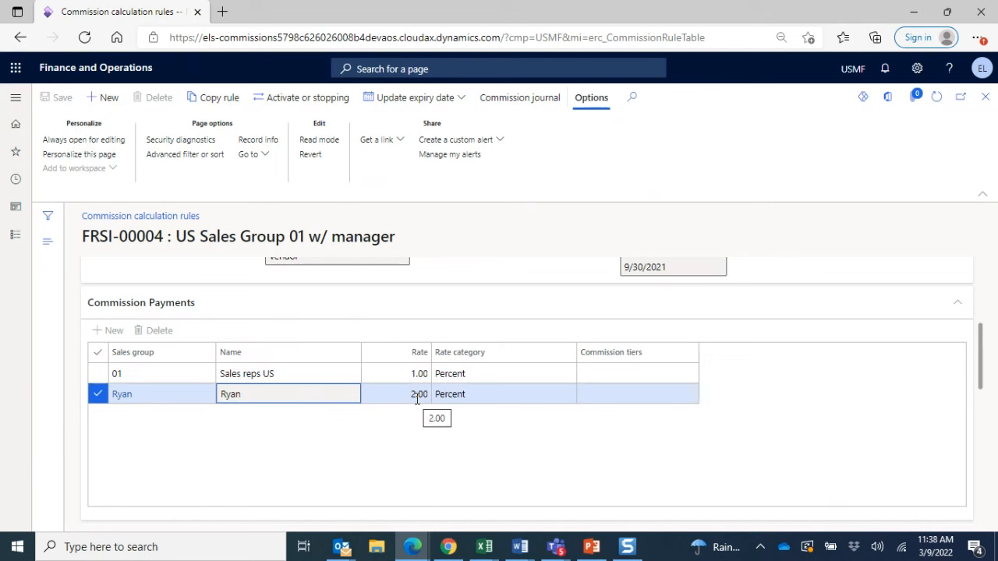
click(307, 375)
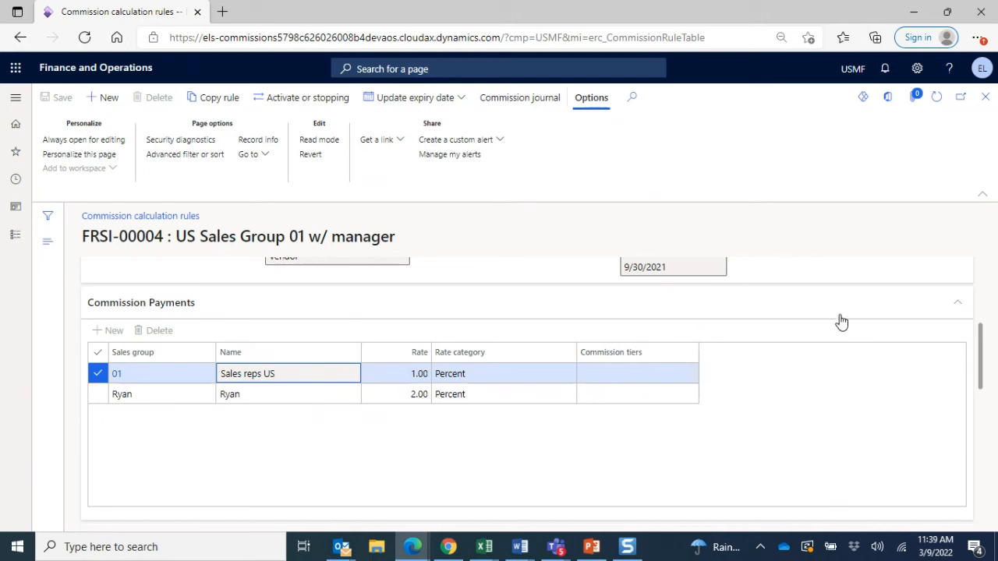
Step: Examine the customer, item and dimension criteria in rule FRSI-00004's Commission calculation rule lines, and return to the rules list
scroll(857, 356, down, 4)
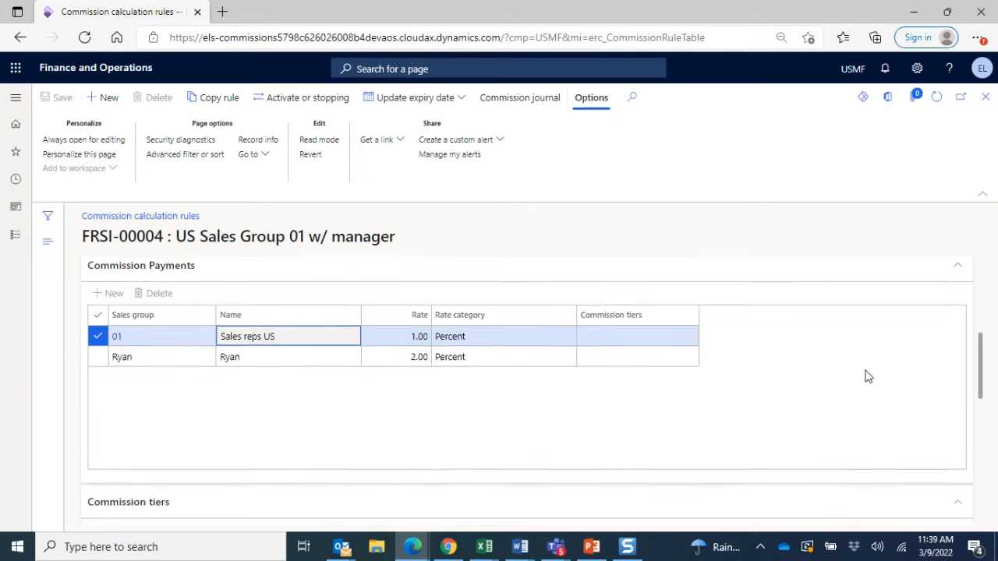
scroll(868, 377, down, 3)
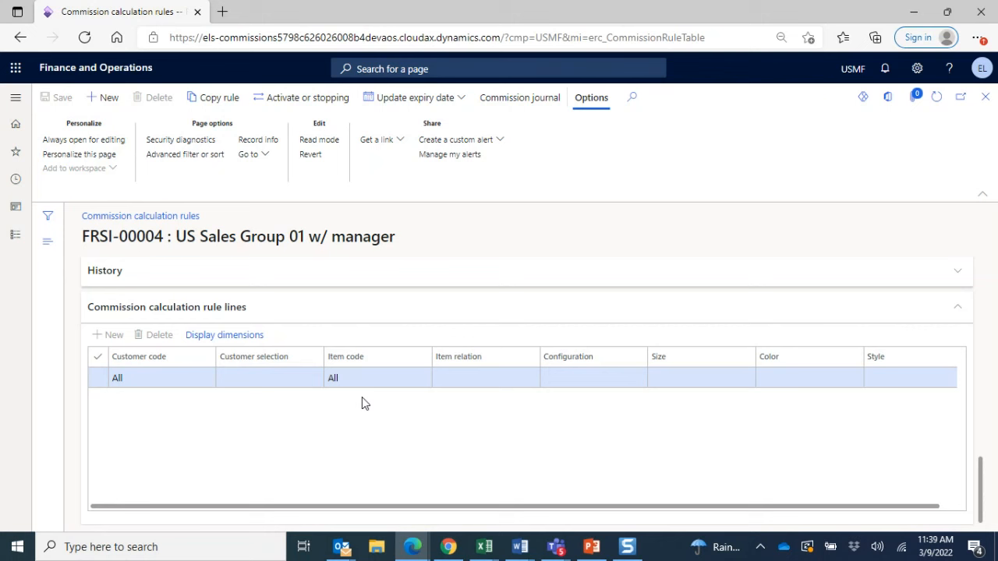
drag(430, 507, 623, 507)
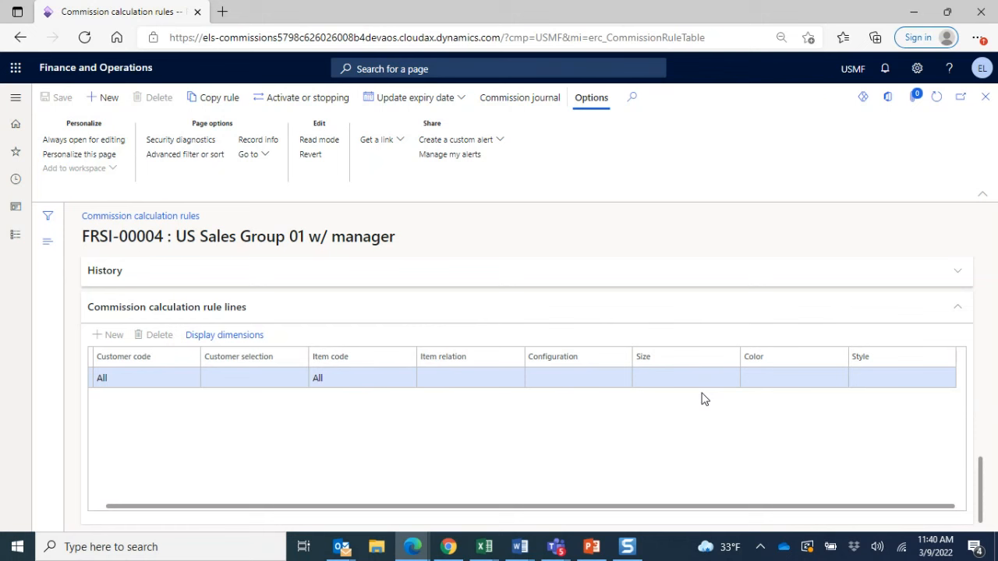
click(642, 387)
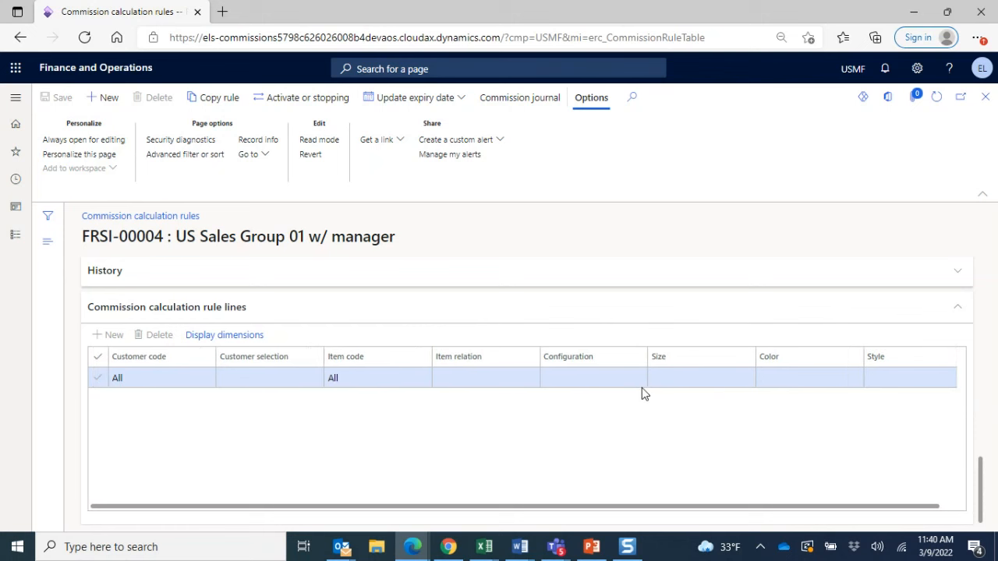
click(985, 97)
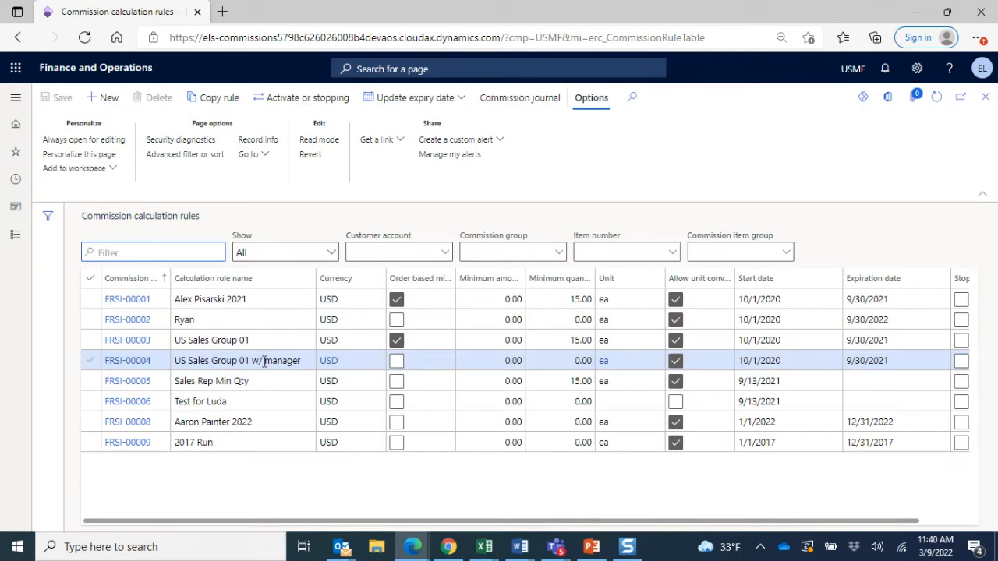
Step: Open commission rule FRSI-00008 and examine its commission payments, commission tiers and calculation rule lines
click(129, 422)
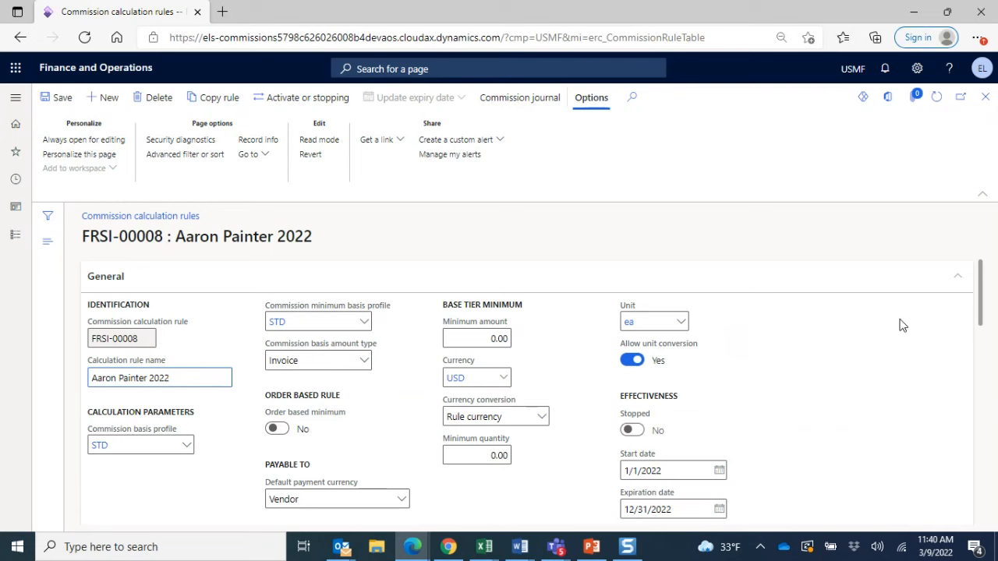
scroll(899, 325, down, 5)
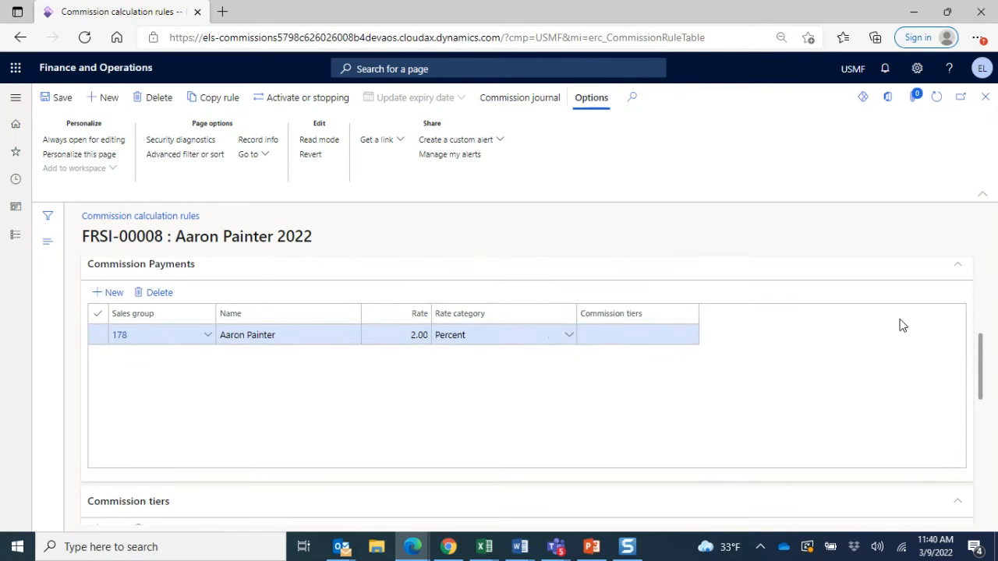
scroll(441, 418, down, 2)
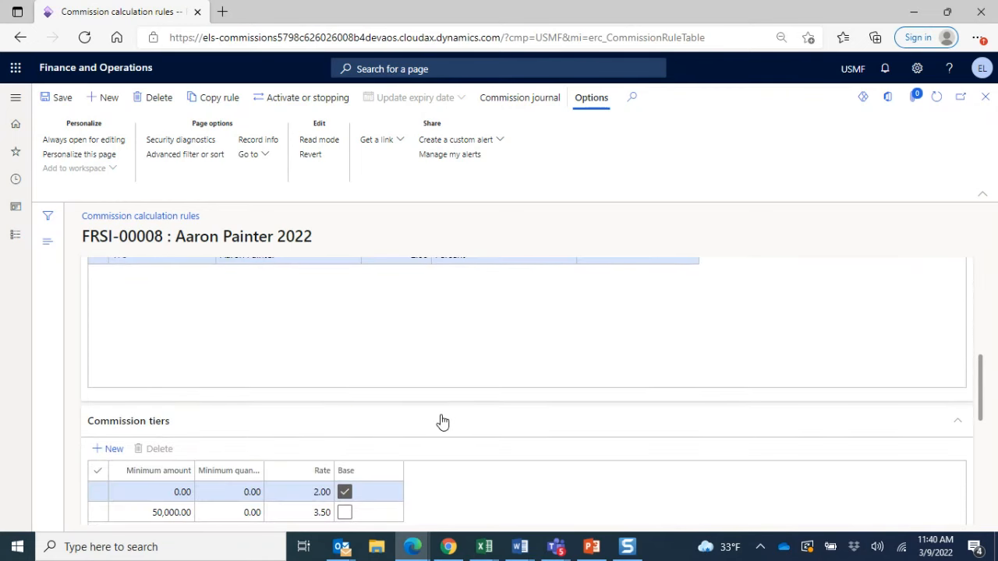
scroll(441, 418, down, 1)
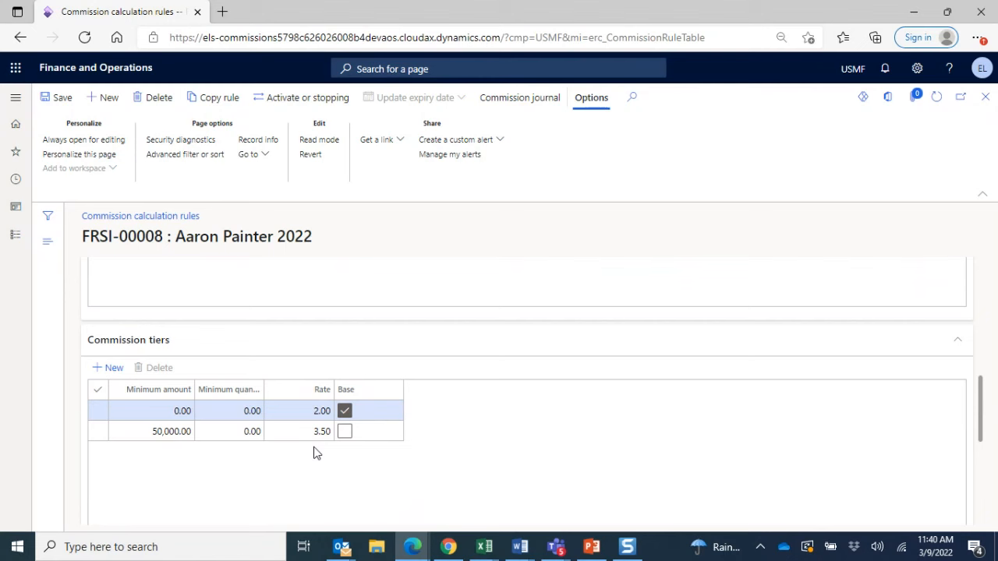
scroll(600, 400, down, 3)
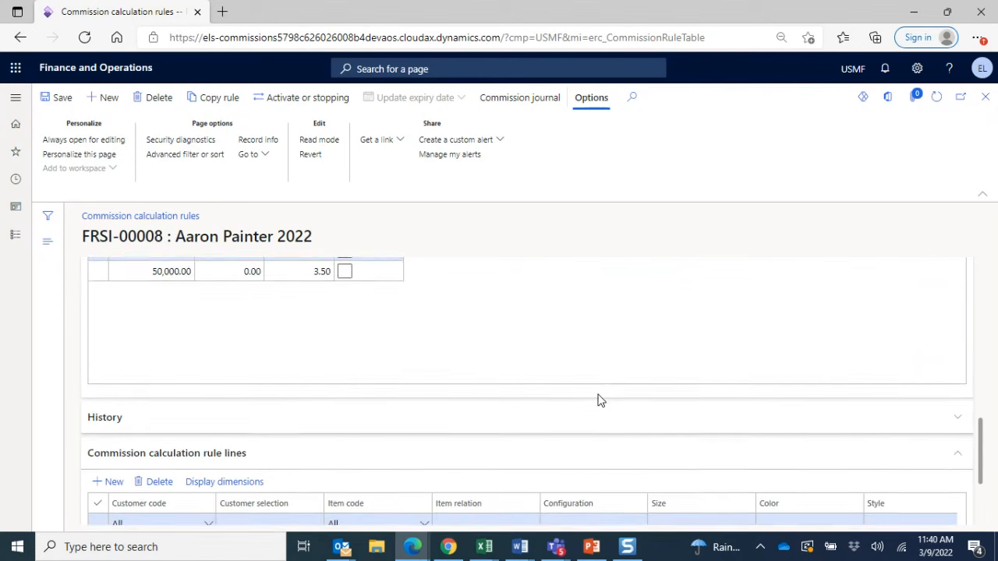
scroll(600, 400, down, 2)
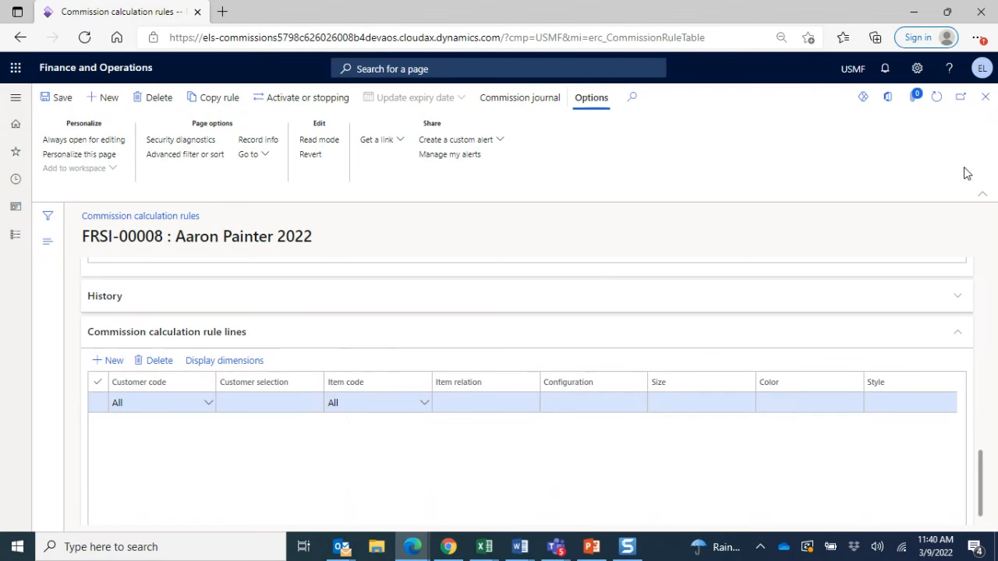
Step: Return to the rules list, open commission rule FRSI-00009 and examine its commission tiers and item criteria in the calculation rule lines
click(987, 102)
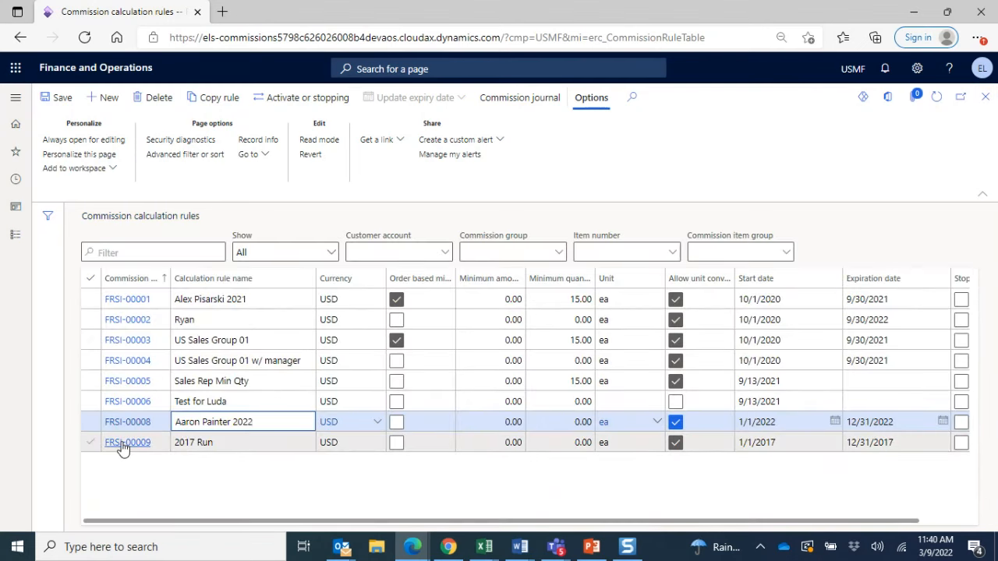
click(123, 442)
scroll(530, 413, down, 10)
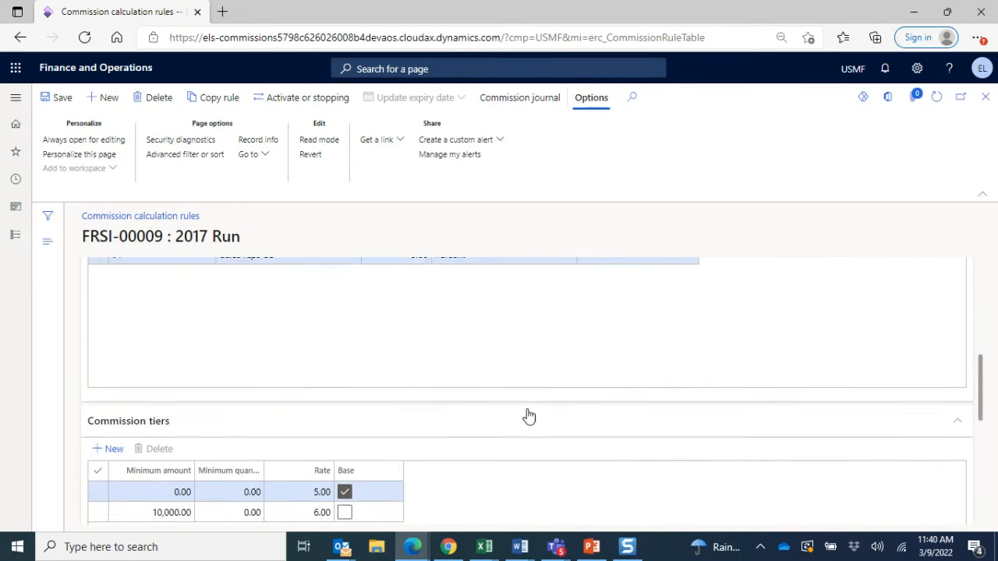
scroll(528, 417, down, 8)
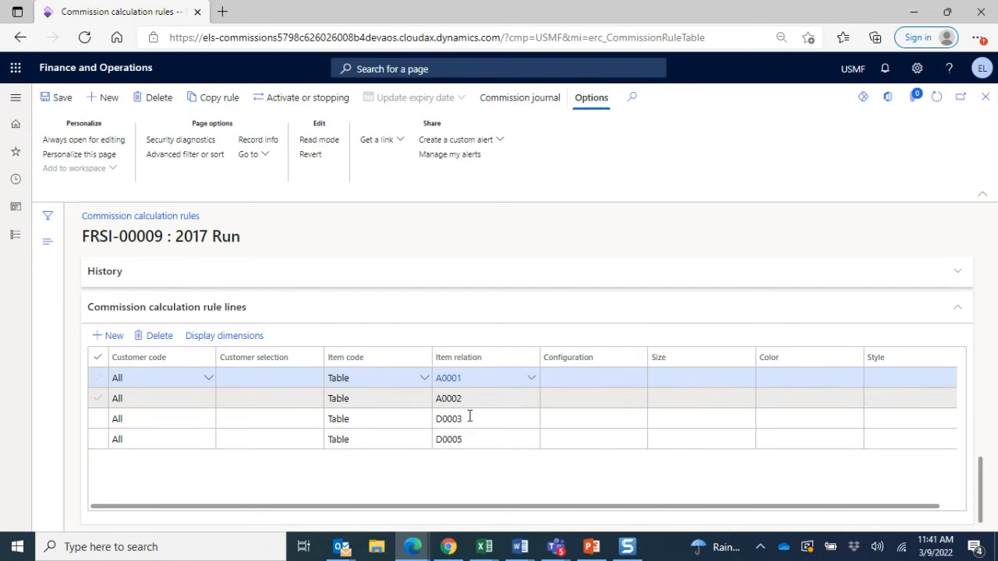
scroll(591, 315, up, 5)
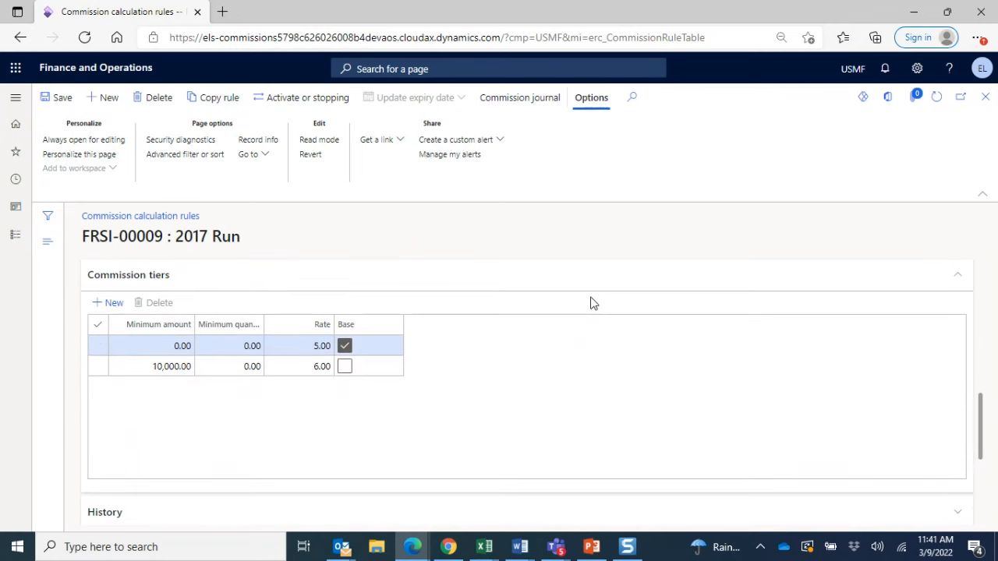
scroll(590, 304, up, 2)
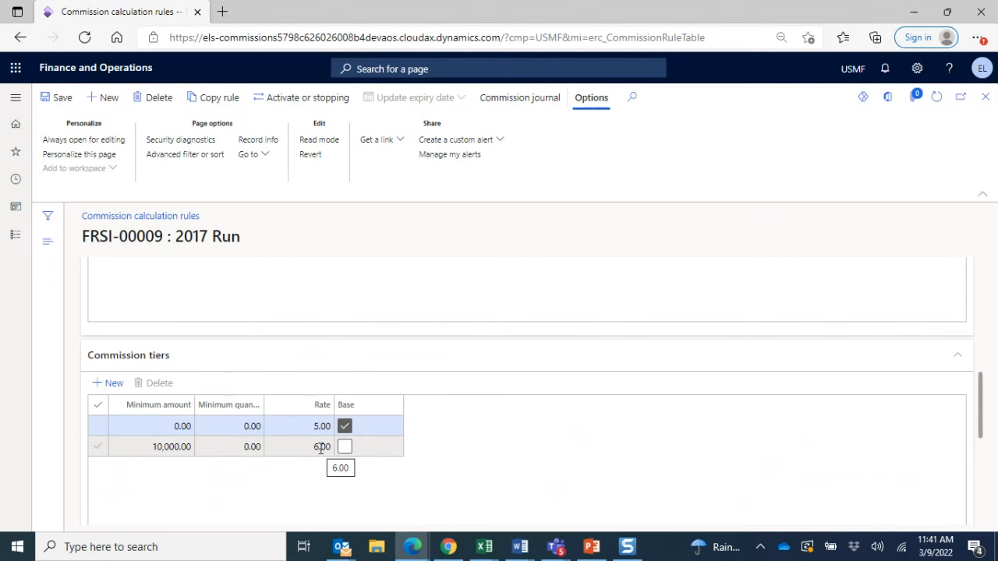
Step: Examine rule FRSI-00009's basis, minimum and effectiveness settings in the General section, along with its Commission Payments
scroll(624, 425, up, 5)
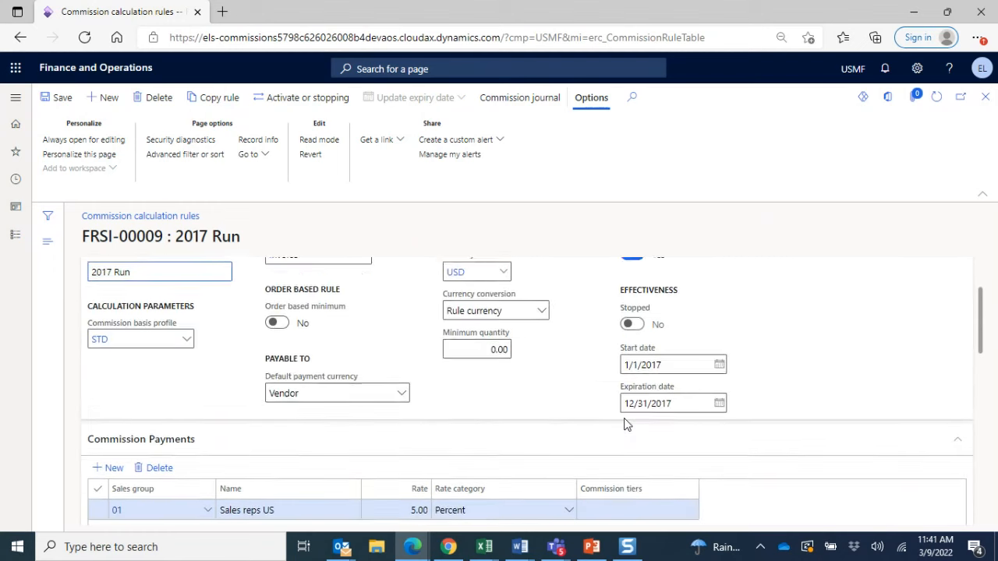
scroll(625, 425, up, 3)
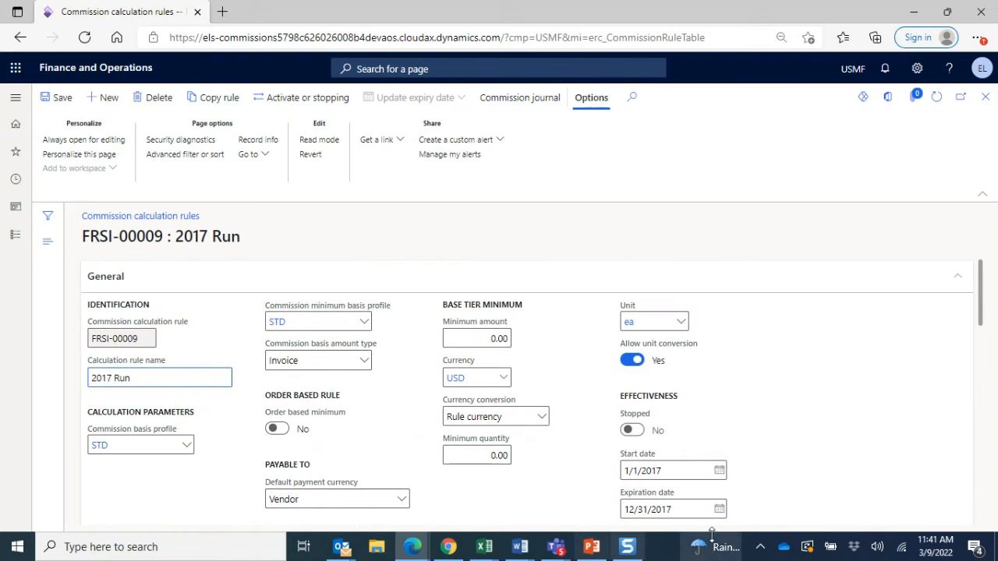
scroll(757, 434, down, 1)
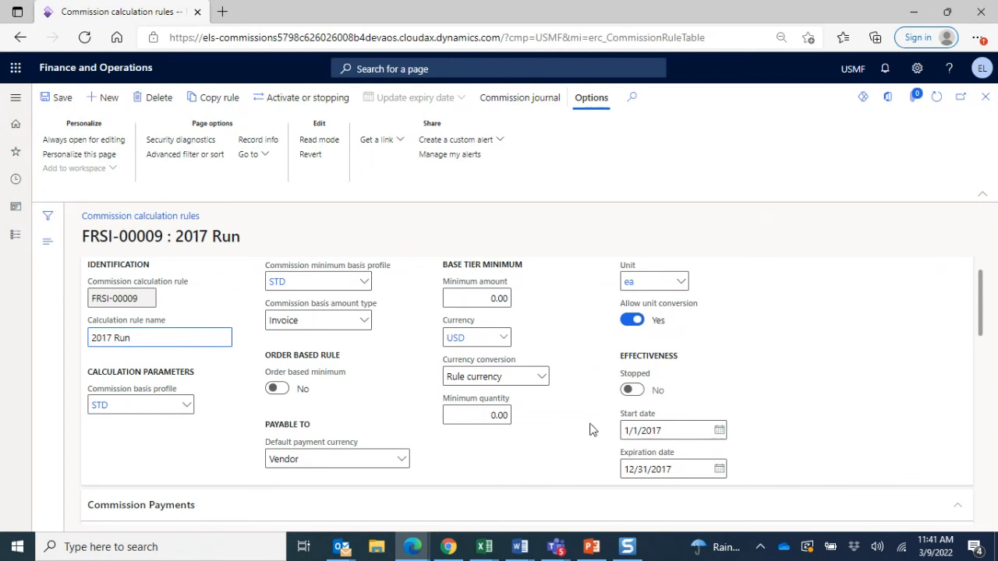
scroll(785, 419, up, 1)
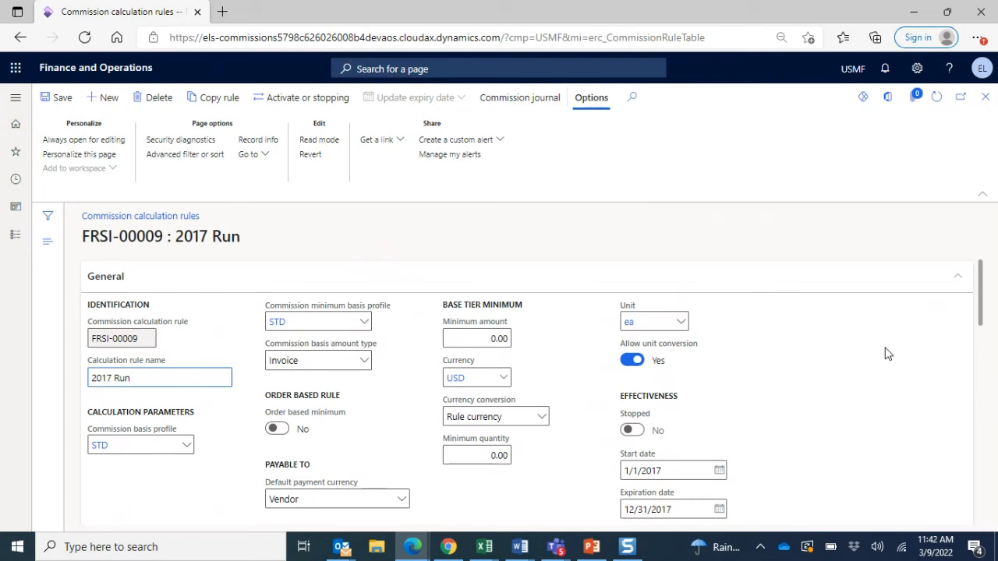
scroll(885, 353, down, 1)
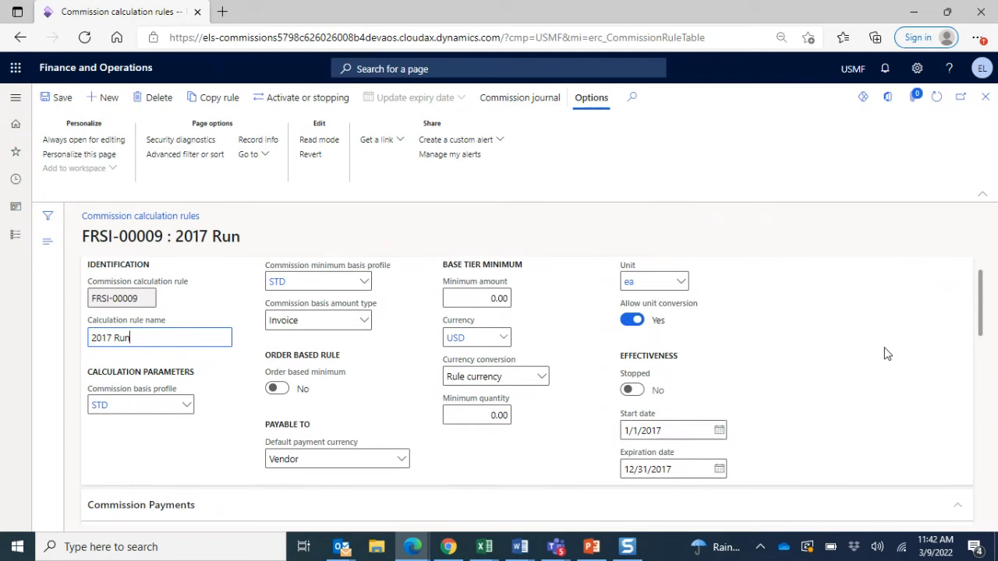
scroll(885, 353, down, 1)
scroll(885, 353, down, 3)
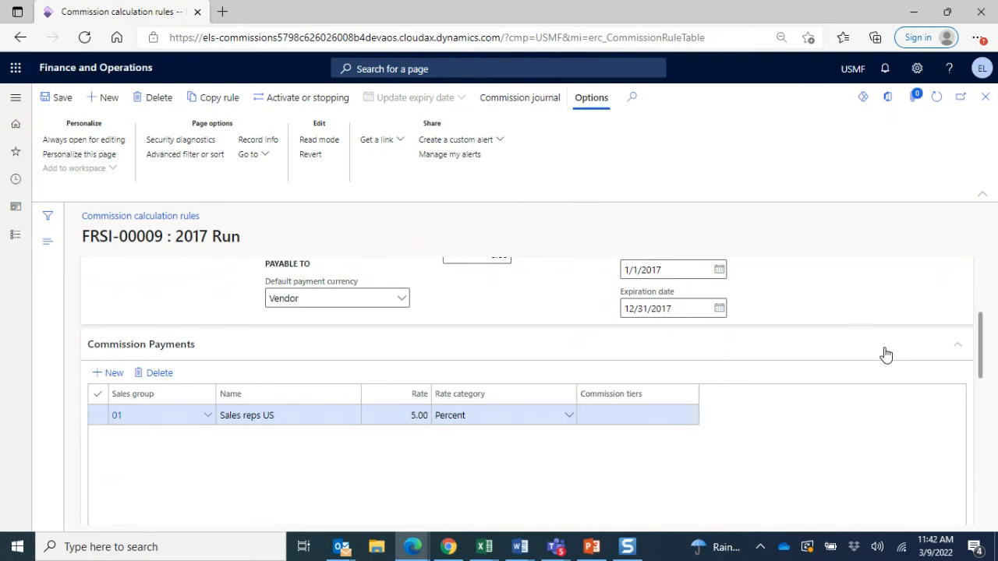
Step: Open the Rebates and commissions parameters and examine the available options for Tier calculation period and Journal tier timing
click(24, 97)
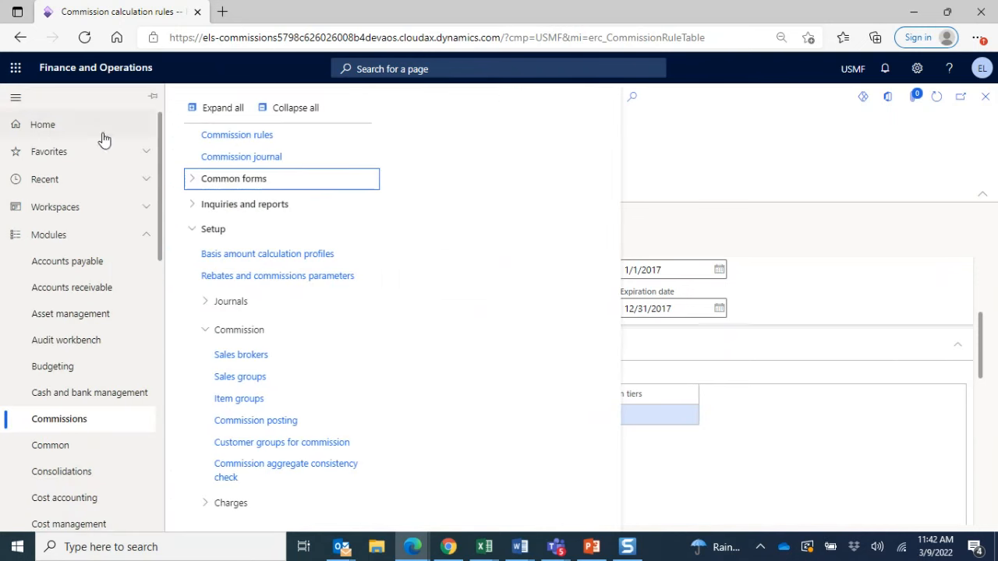
click(250, 285)
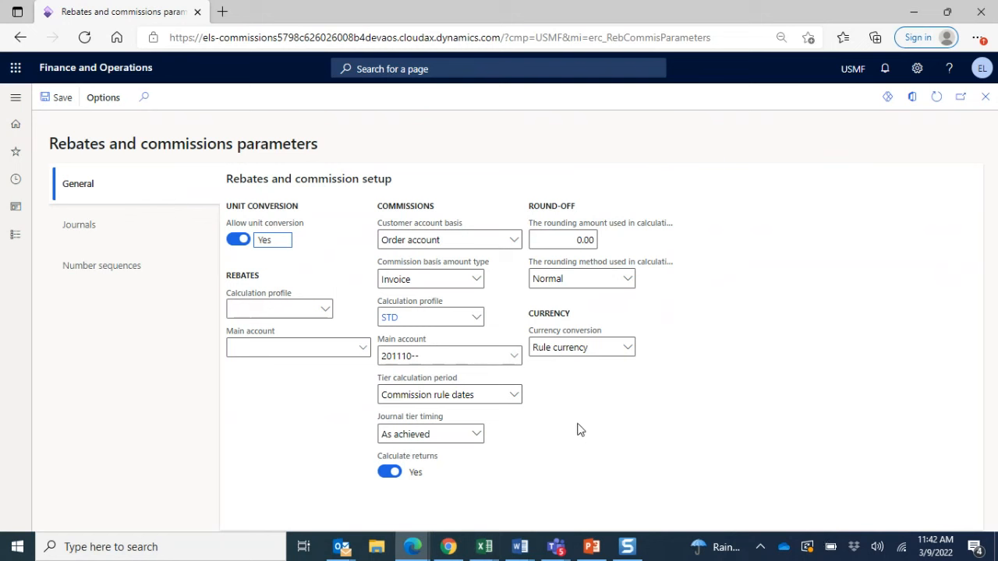
click(521, 404)
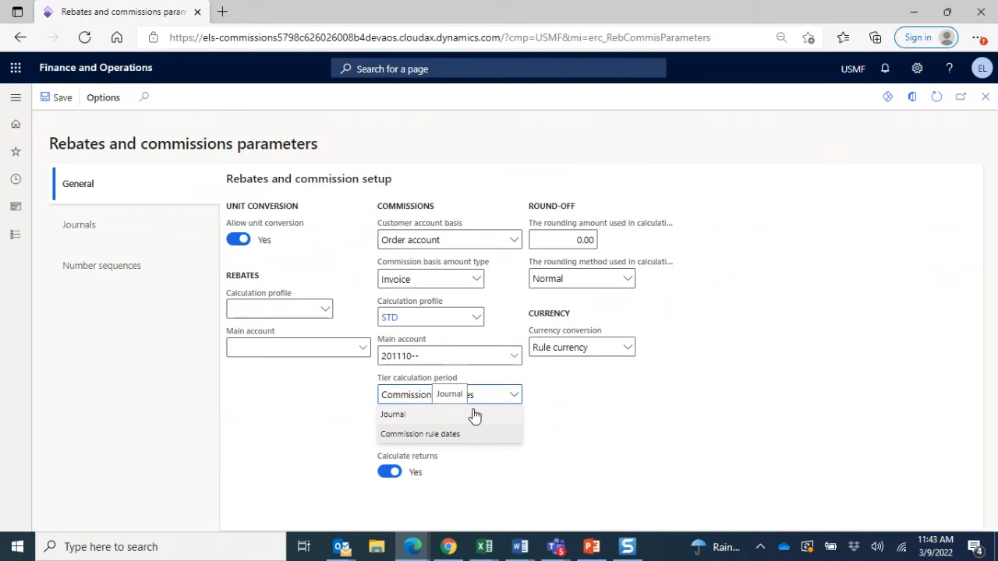
click(746, 393)
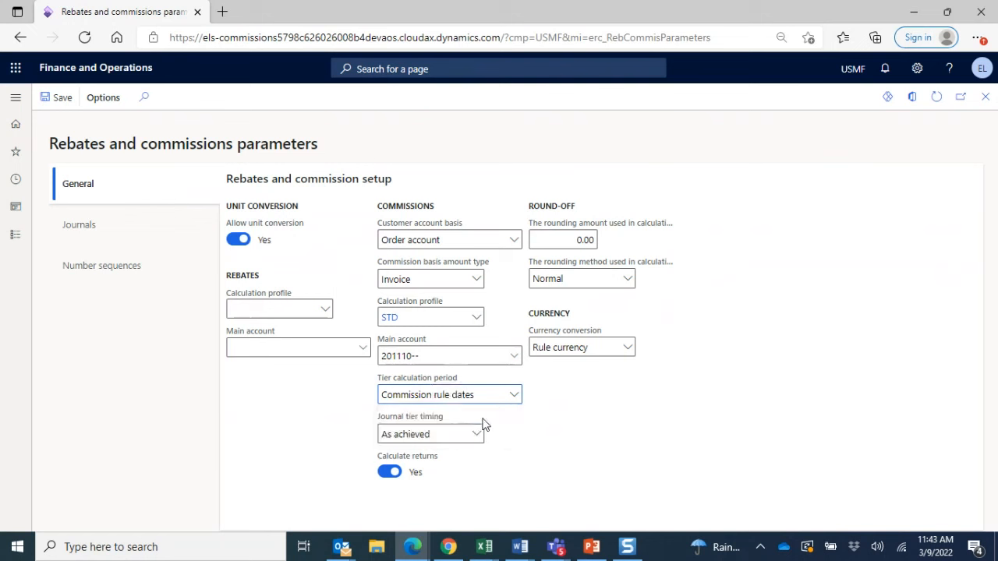
click(478, 436)
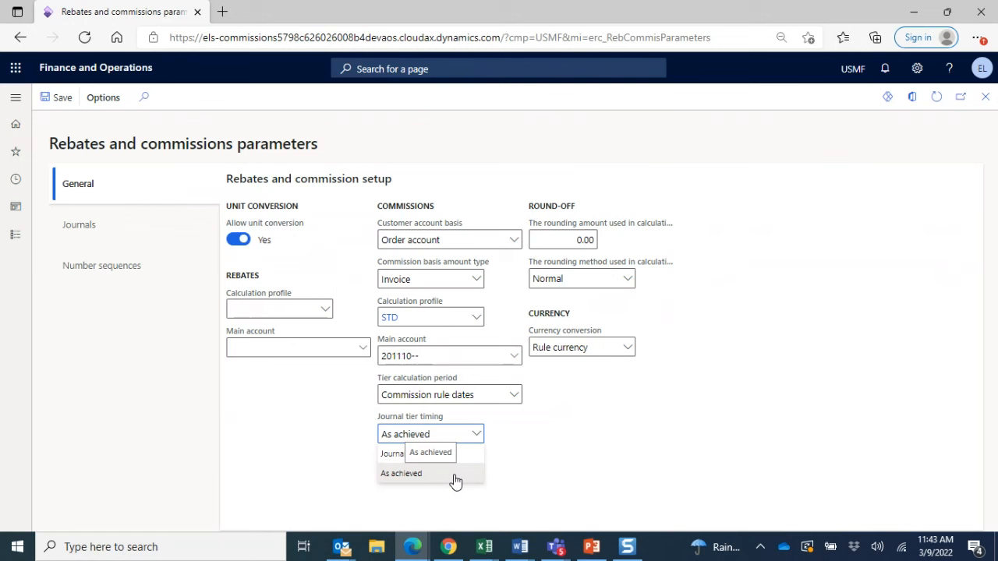
click(622, 420)
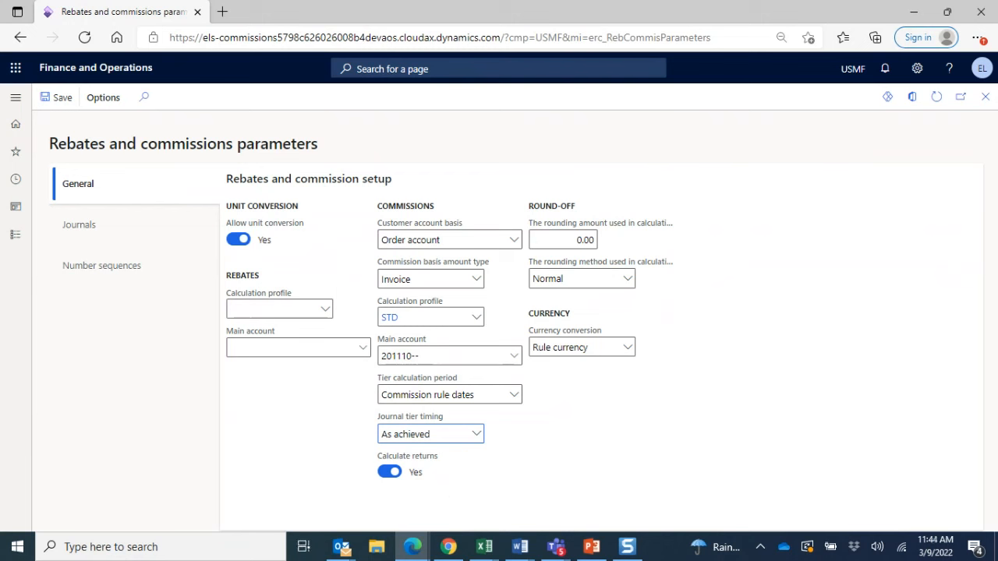
Step: Generate commission journals for the period 1/1/2022 to 12/31/2022 with the sales group left blank, and expand the resulting messages
click(16, 99)
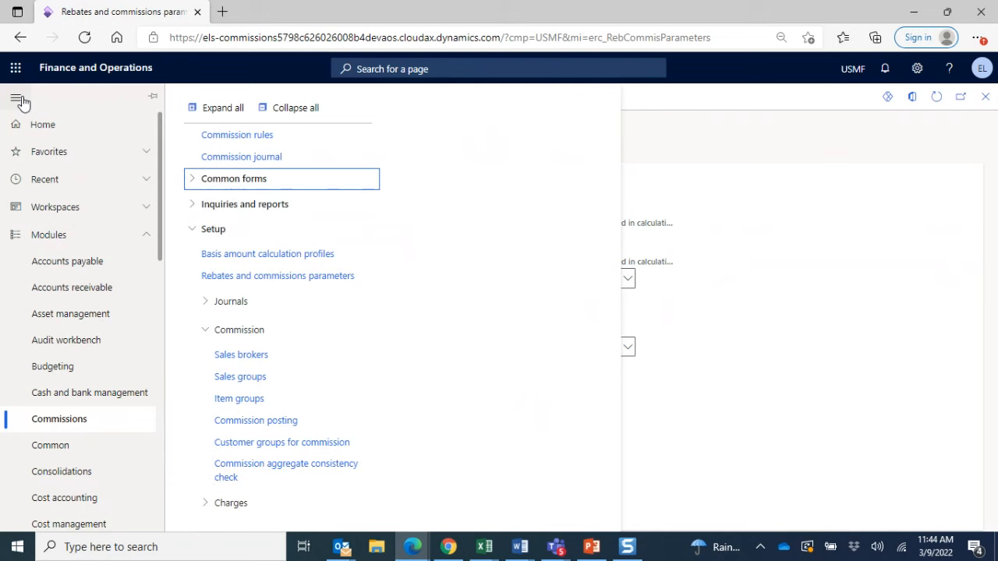
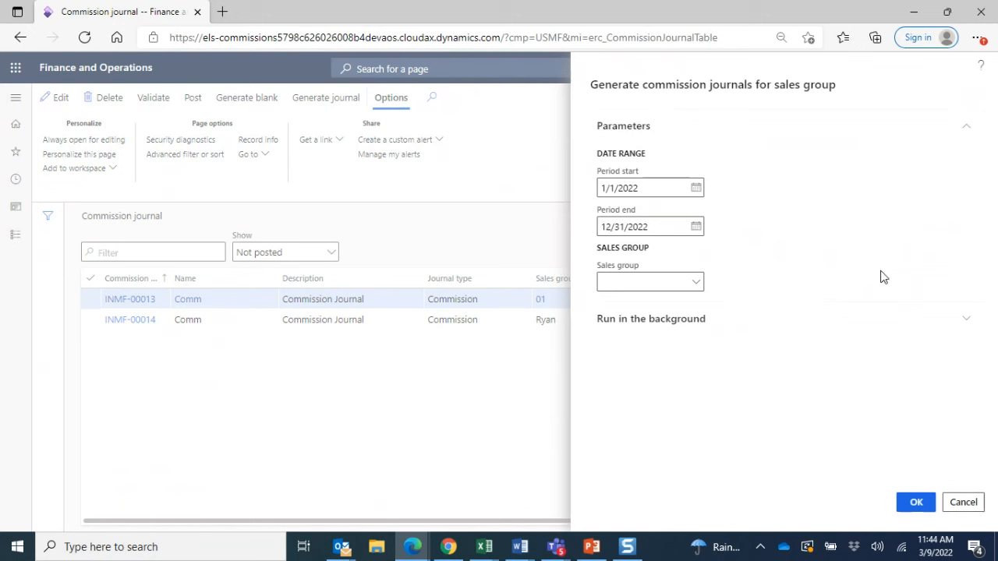
click(916, 502)
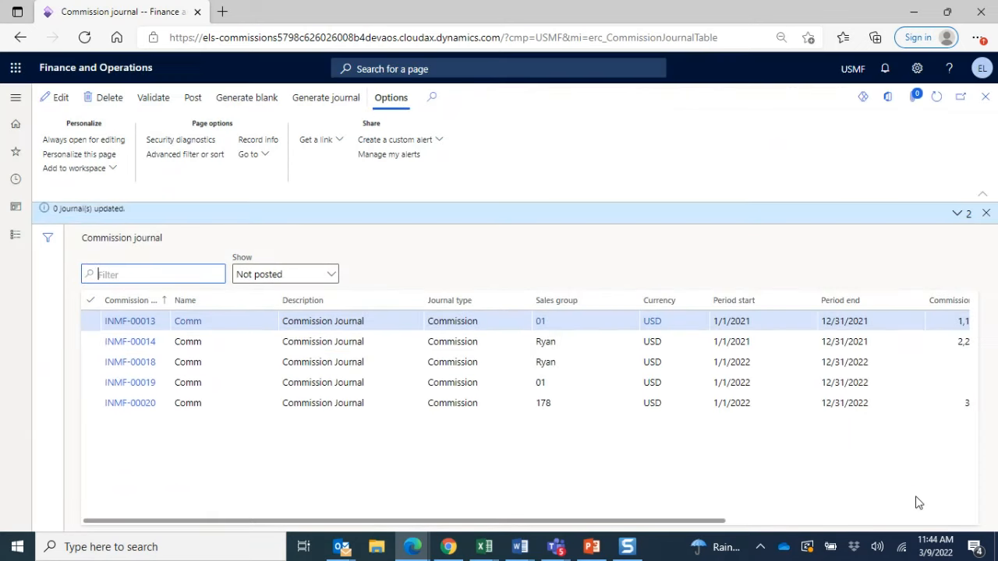
click(967, 213)
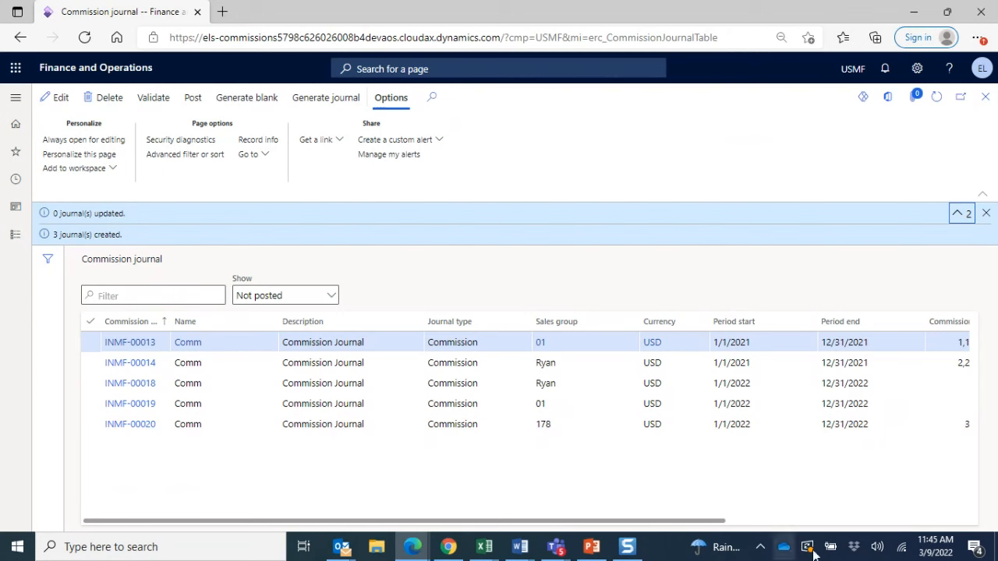
Step: Compare the commission amounts of the unposted journals, and examine the invoice, rule and calculation columns of journal INMF-00018's line
drag(722, 525, 912, 527)
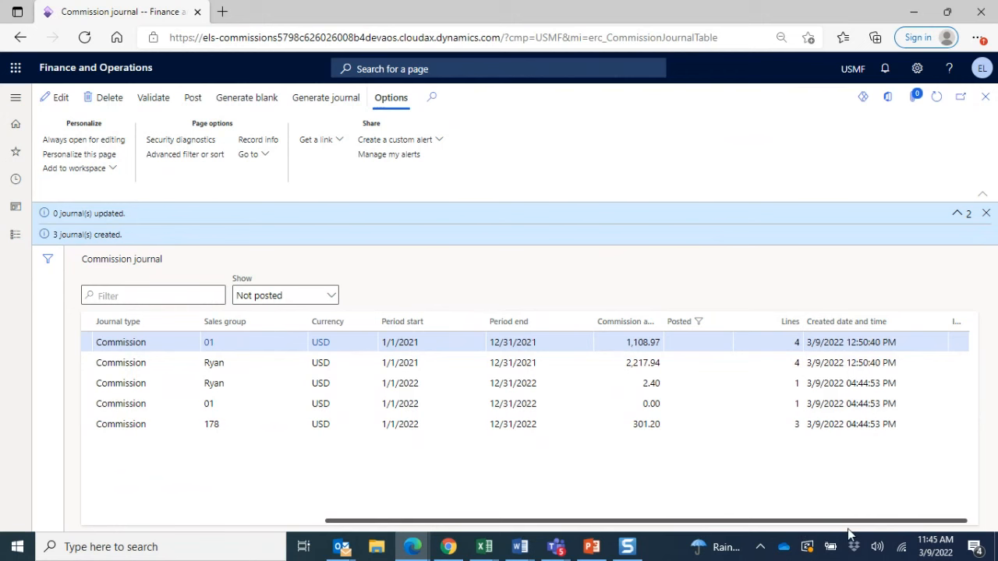
drag(865, 521, 218, 450)
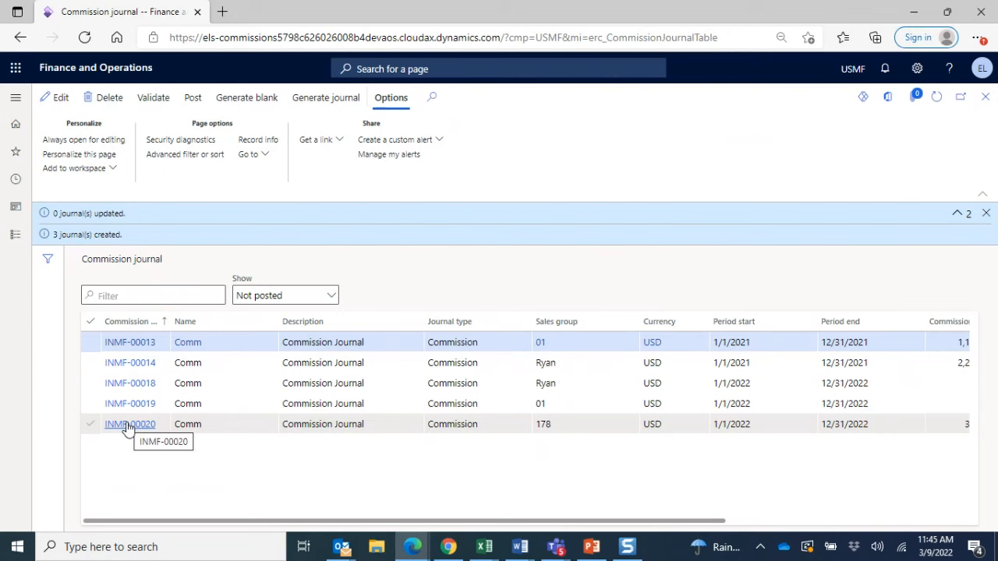
click(129, 383)
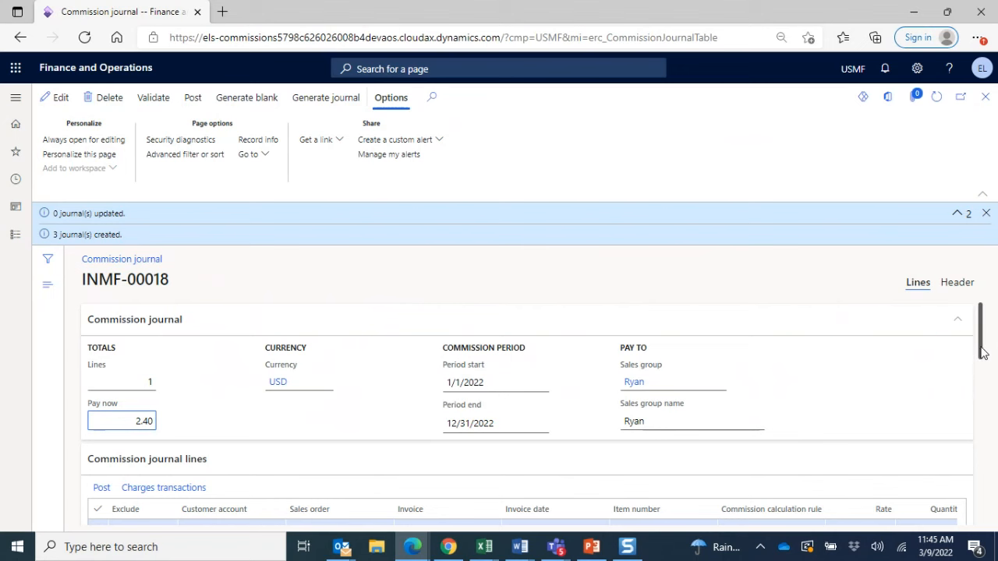
drag(982, 352, 986, 392)
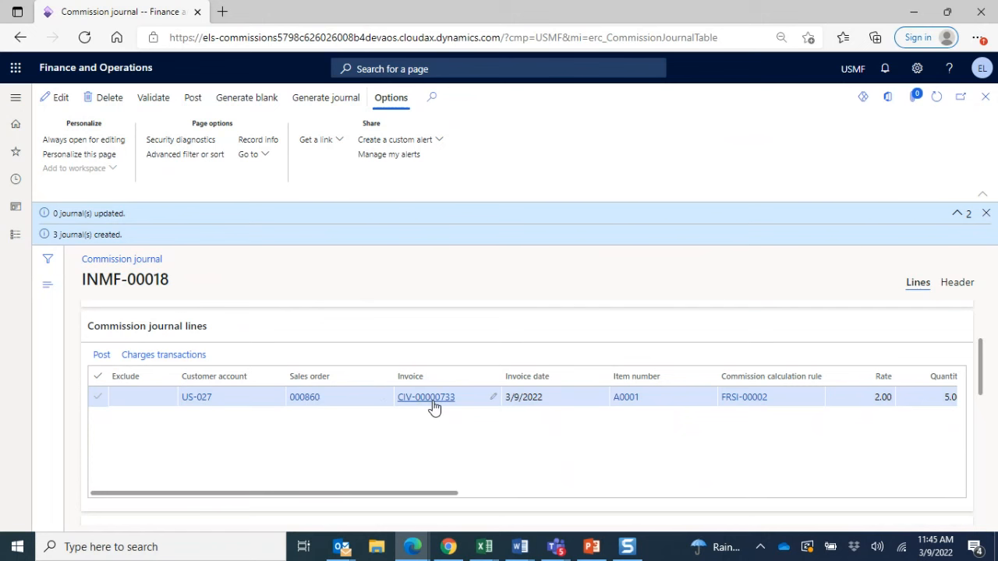
drag(454, 503, 675, 501)
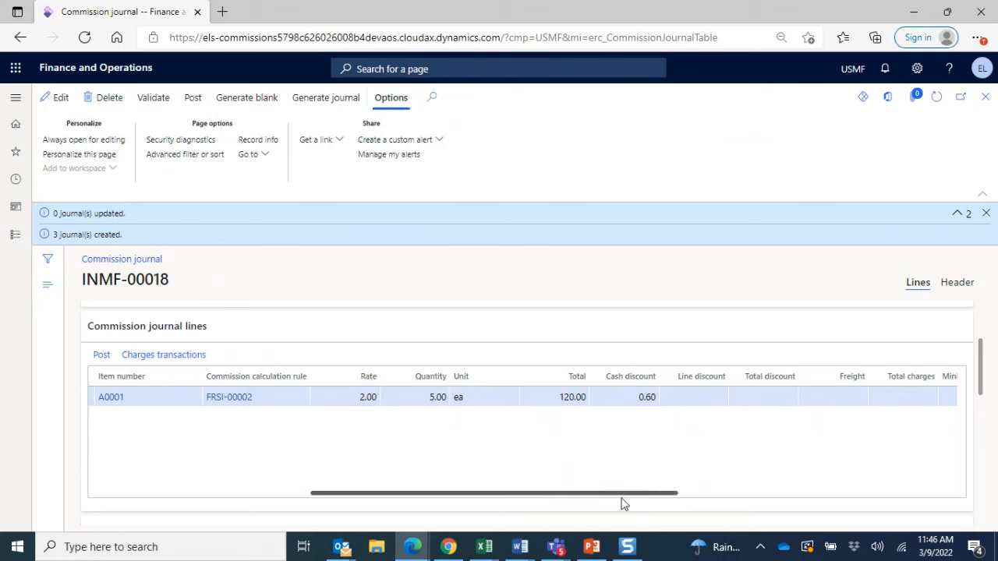
drag(623, 499, 906, 509)
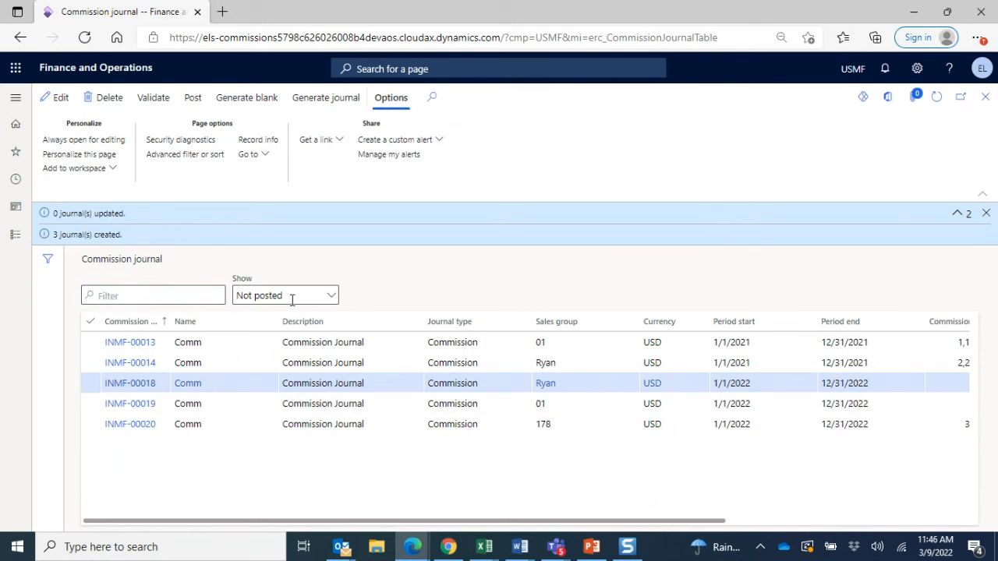
Step: Filter the commission journals to Posted, open journal INMF-00002 and examine its commission journal line
click(332, 299)
click(312, 354)
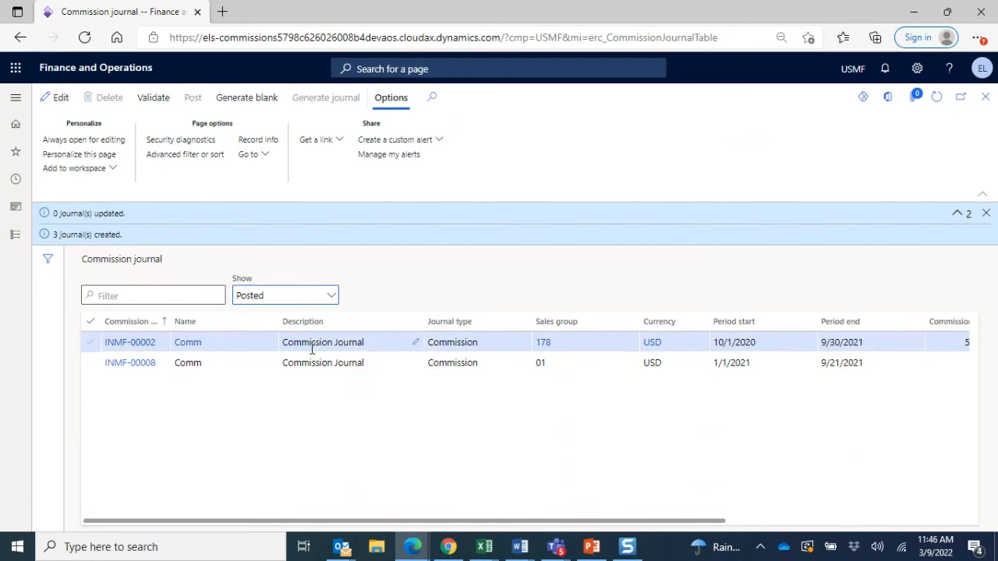
click(132, 342)
scroll(732, 403, down, 3)
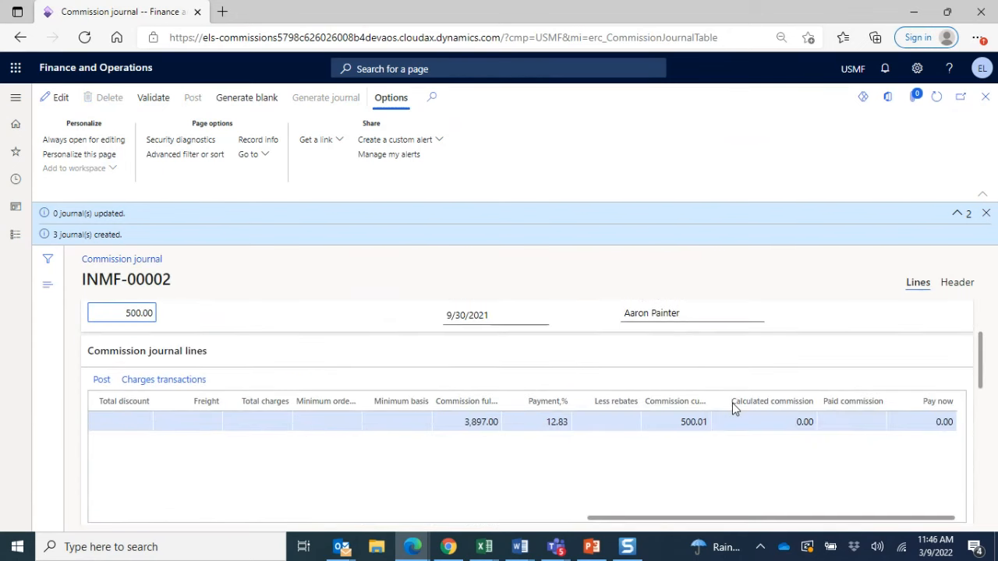
drag(728, 450, 197, 421)
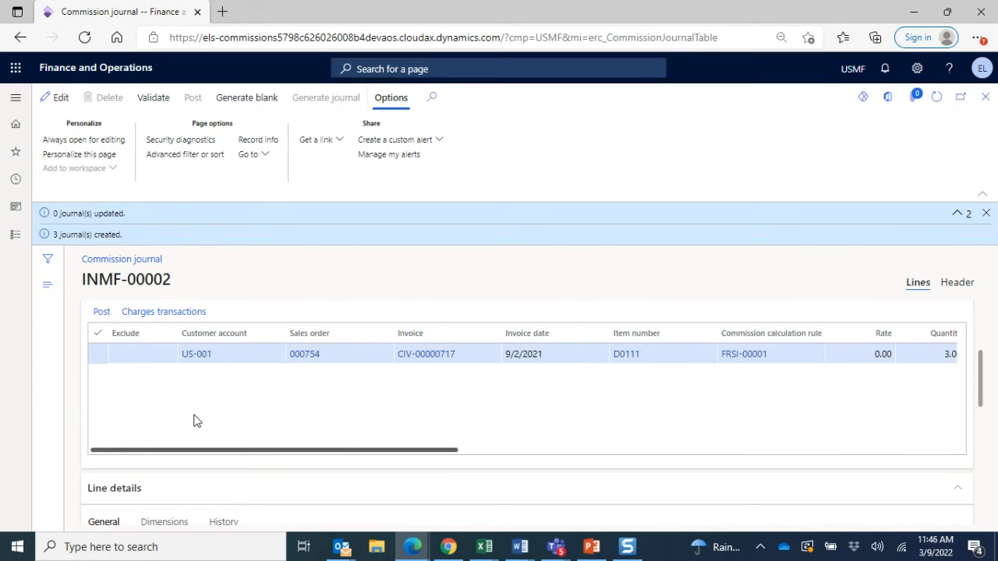
Step: Examine the Miscellaneous commission entry in journal INMF-00002's header, and return to the journal list
click(959, 283)
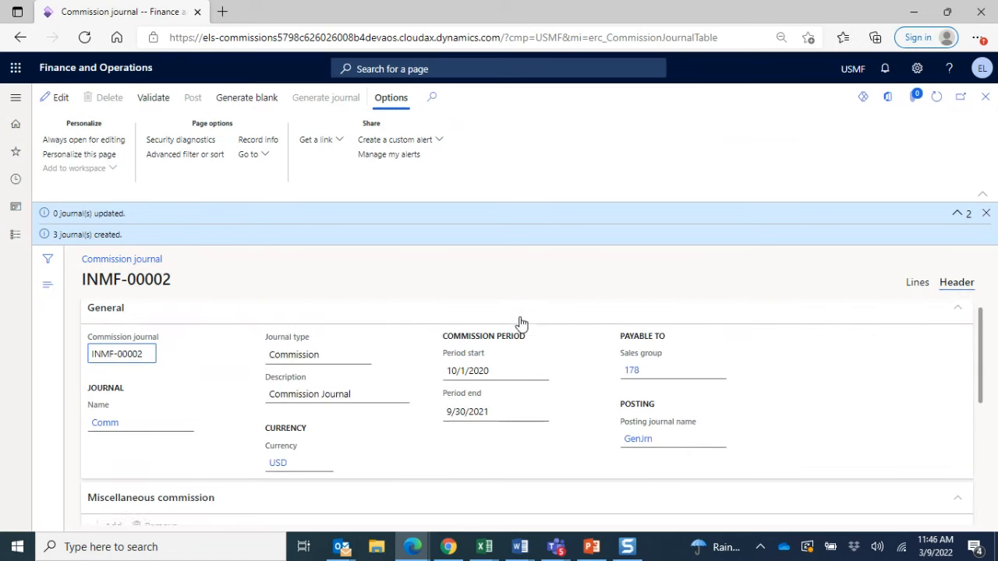
scroll(521, 322, down, 3)
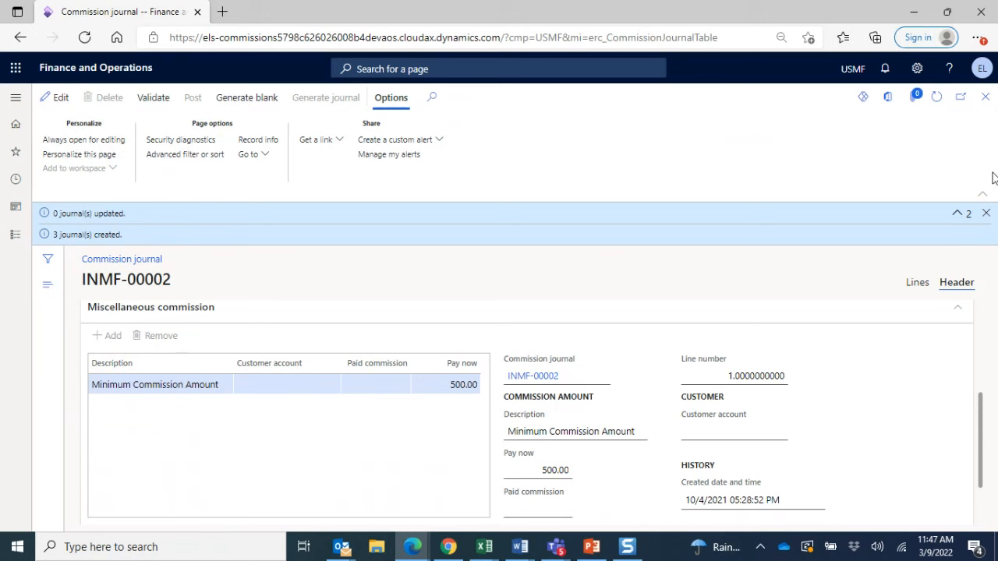
click(986, 97)
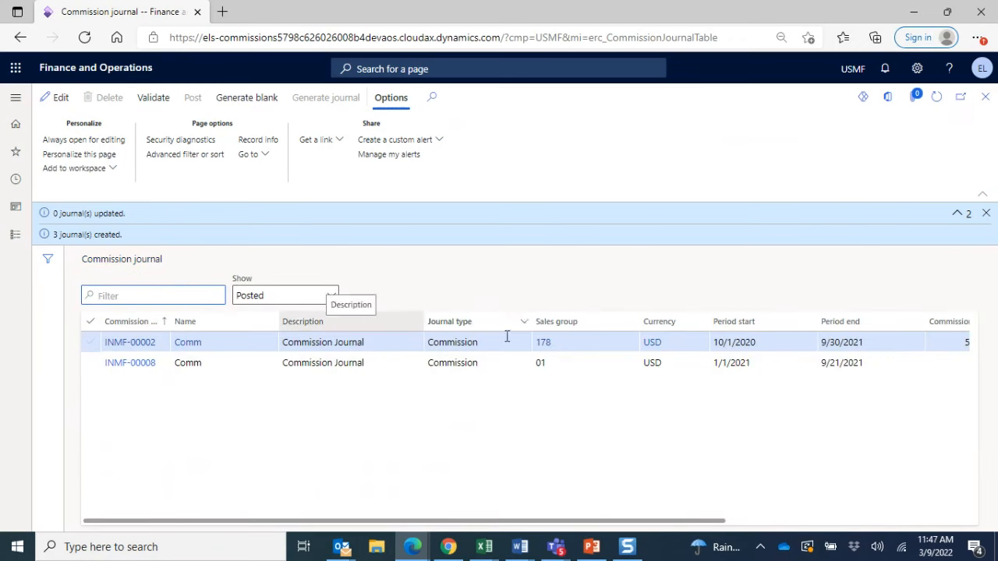
Step: Check the posted journals' commission amounts, and filter the journal list back to Not posted
drag(576, 521, 806, 523)
click(309, 296)
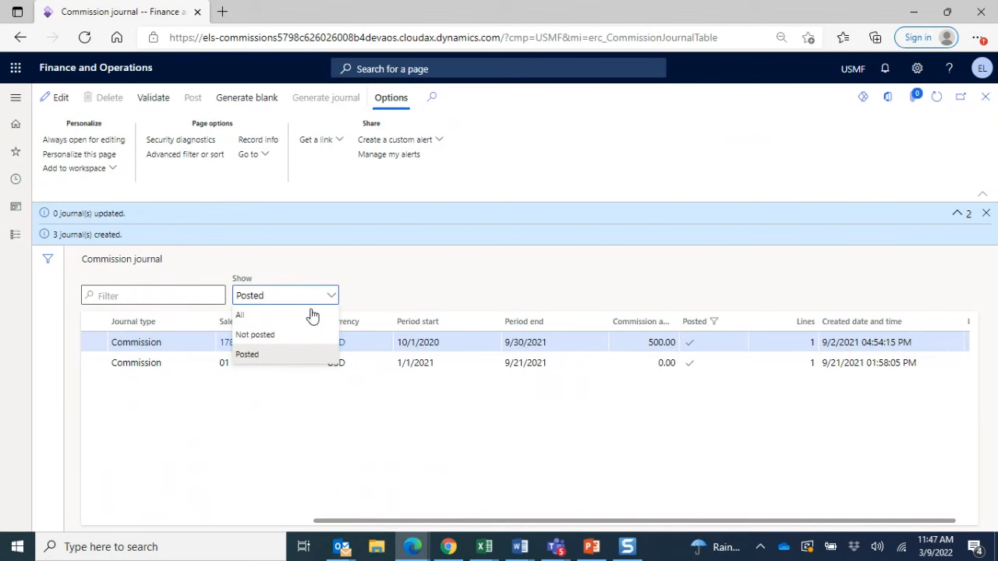
click(258, 334)
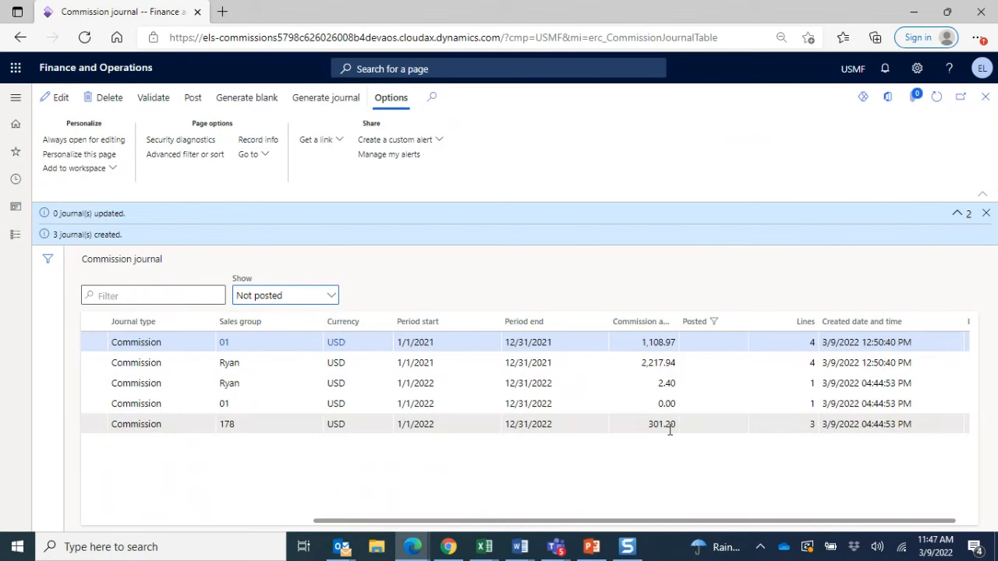
Step: Open the unposted commission journal for sales group 178 and show its lines
click(117, 425)
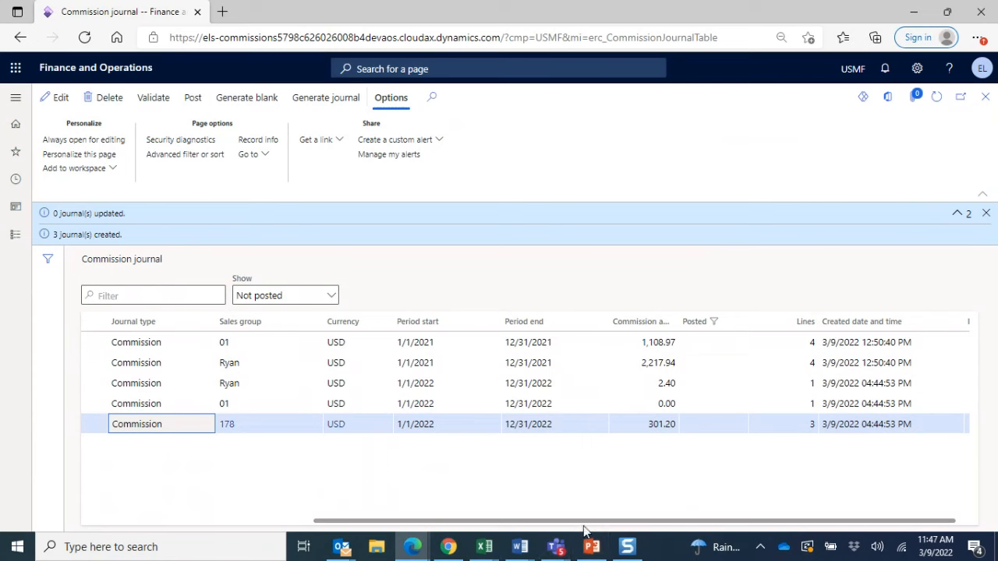
drag(586, 521, 356, 521)
click(127, 423)
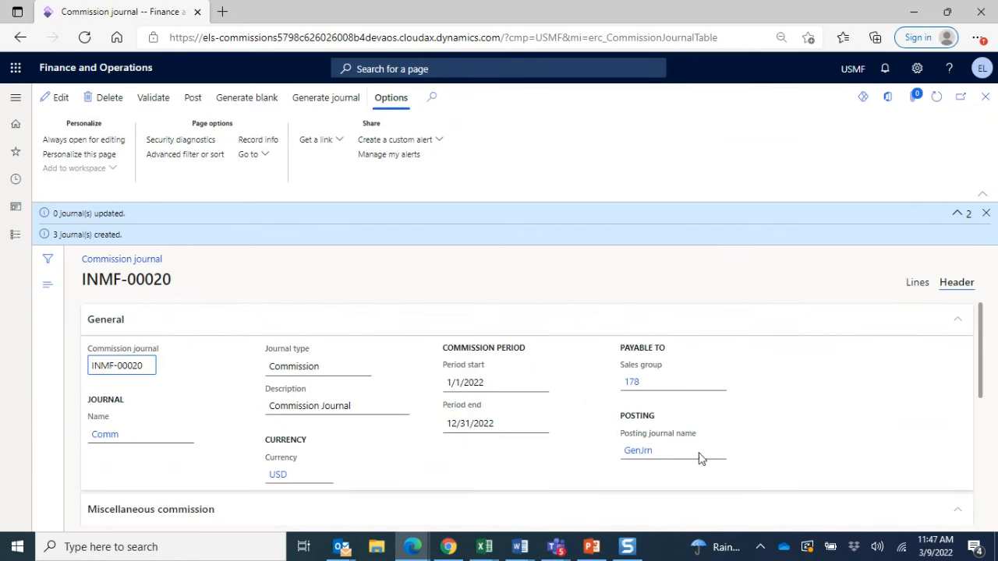
scroll(847, 382, down, 5)
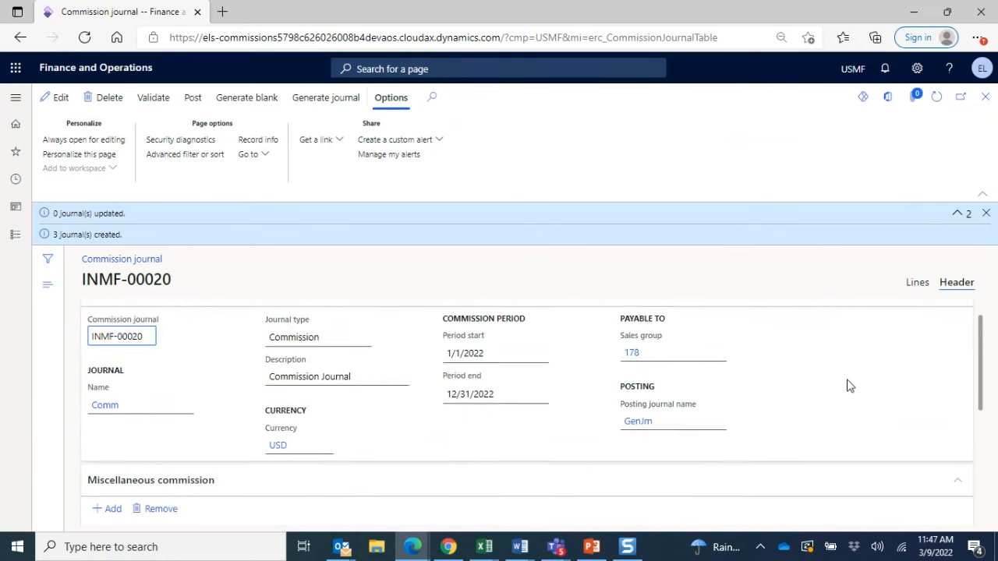
click(916, 282)
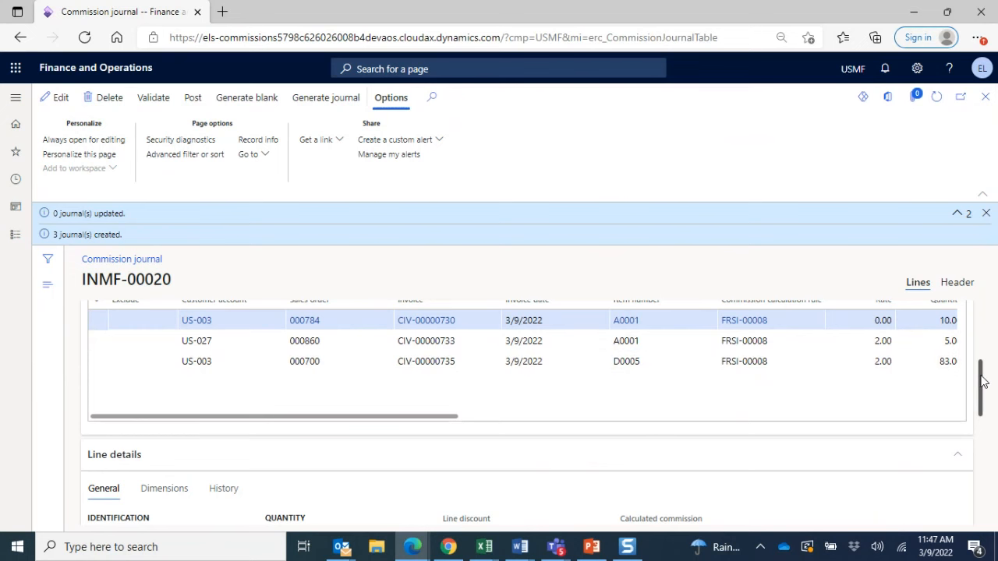
Step: Examine the rate, quantity, discount, minimum basis, calculated commission and Pay now columns of journal INMF-00020's lines
scroll(980, 368, up, 1)
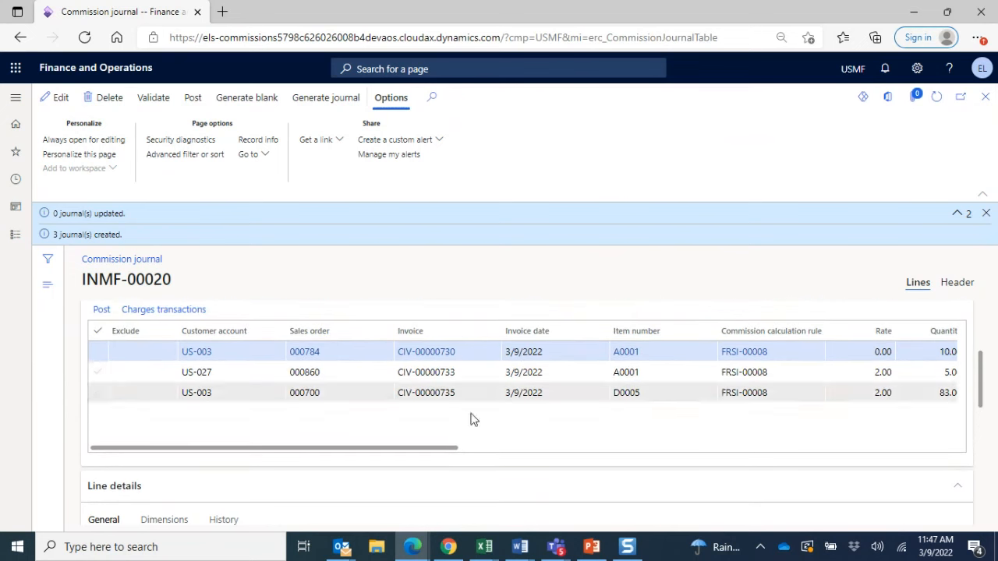
drag(434, 449, 638, 468)
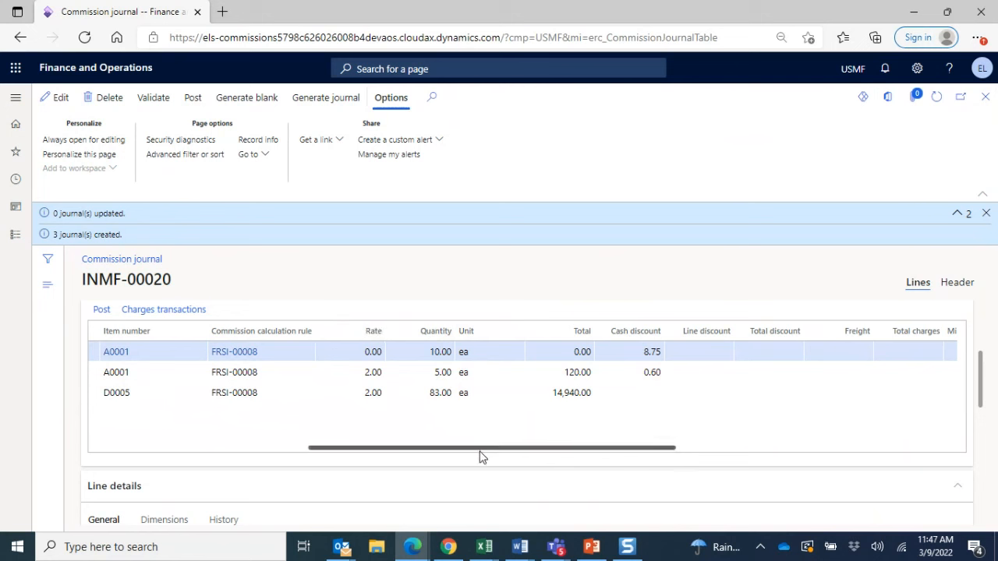
drag(481, 449, 844, 459)
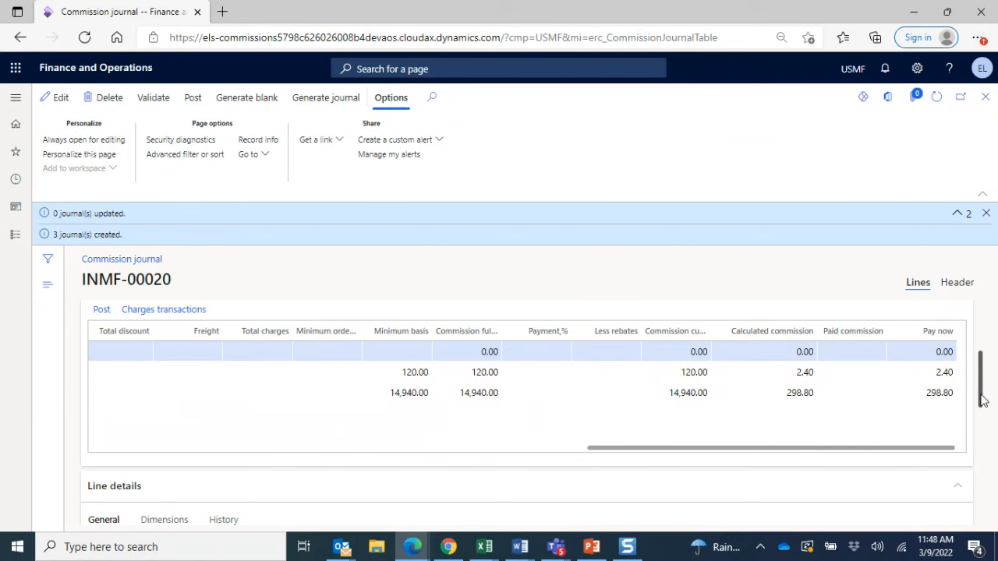
scroll(984, 382, up, 3)
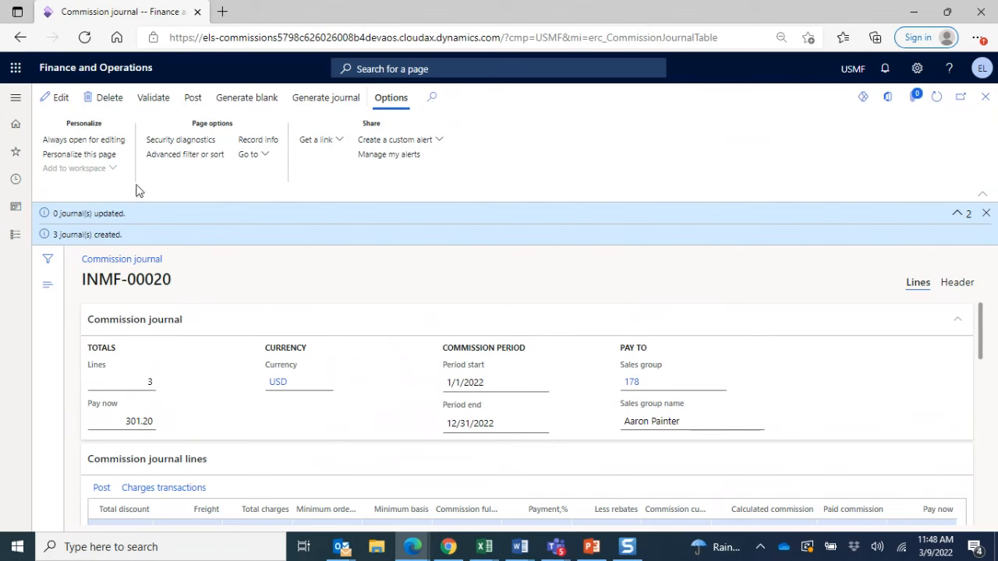
Step: Run the Commission detail report for 1/1/2021 to 3/9/2022 with Posted set to Both and output to screen
click(16, 98)
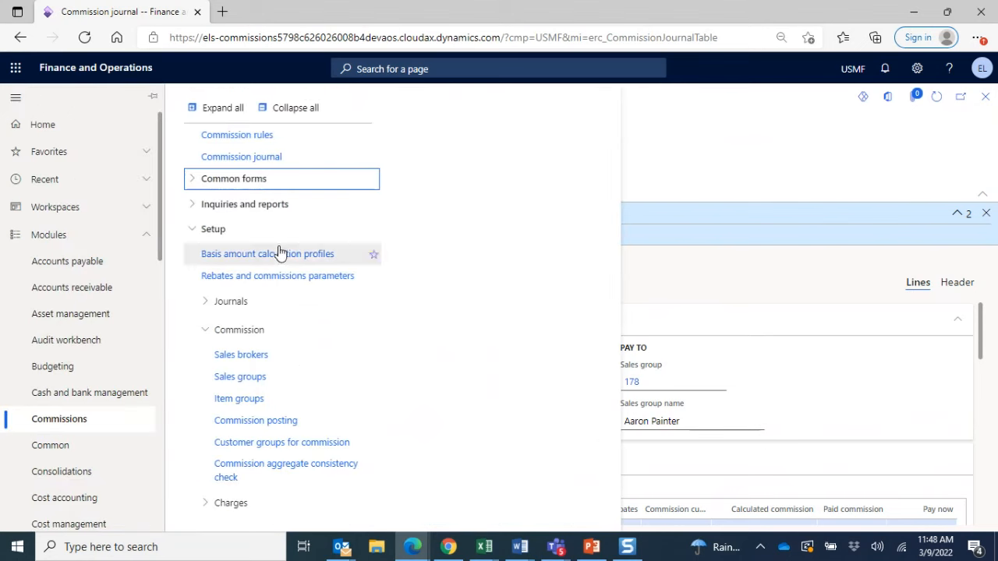
click(273, 207)
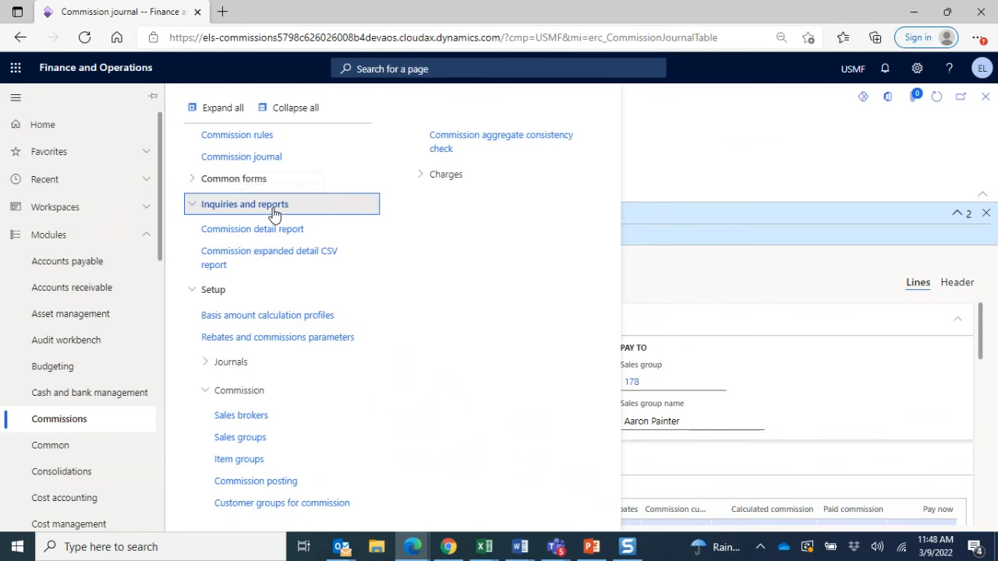
click(271, 230)
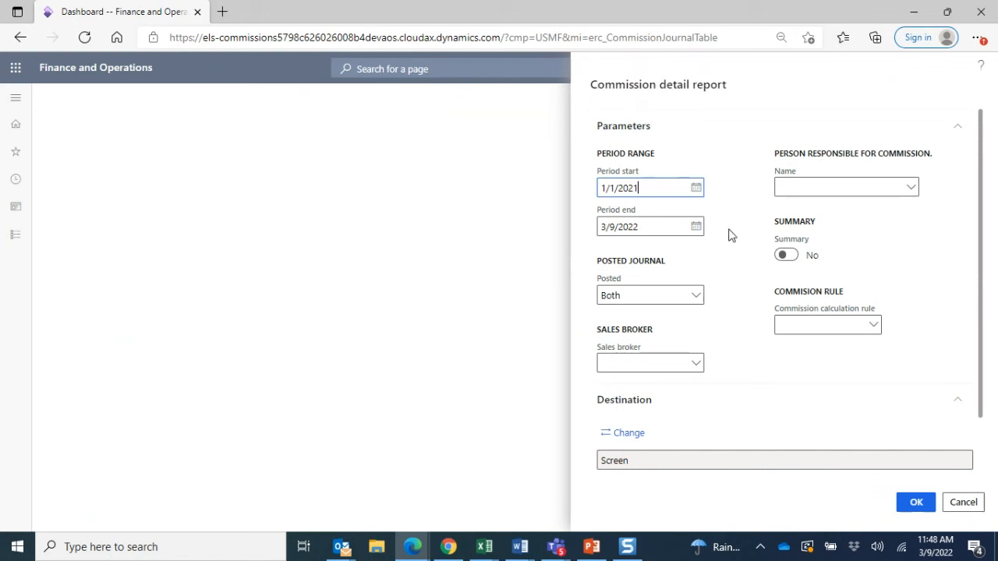
click(695, 299)
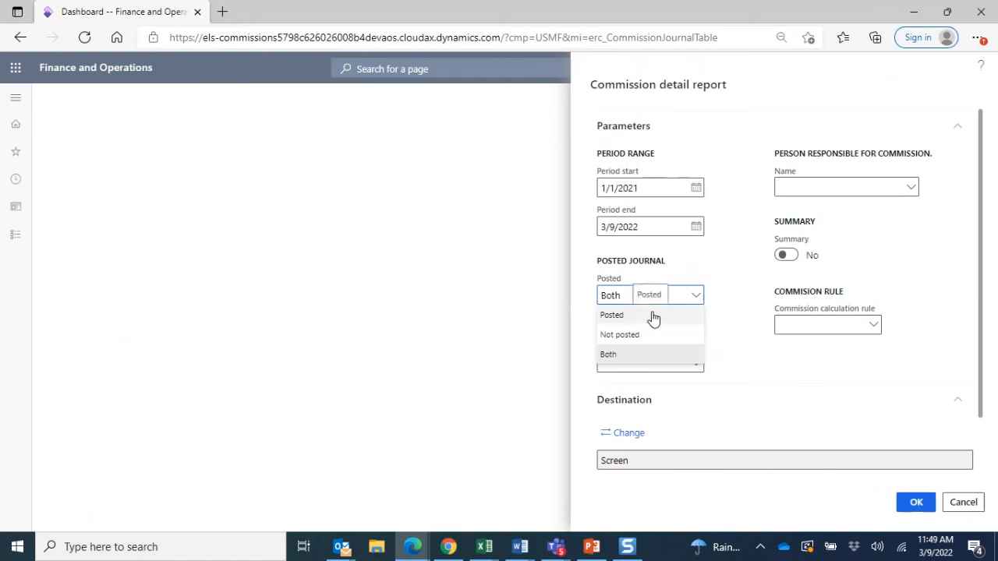
click(751, 343)
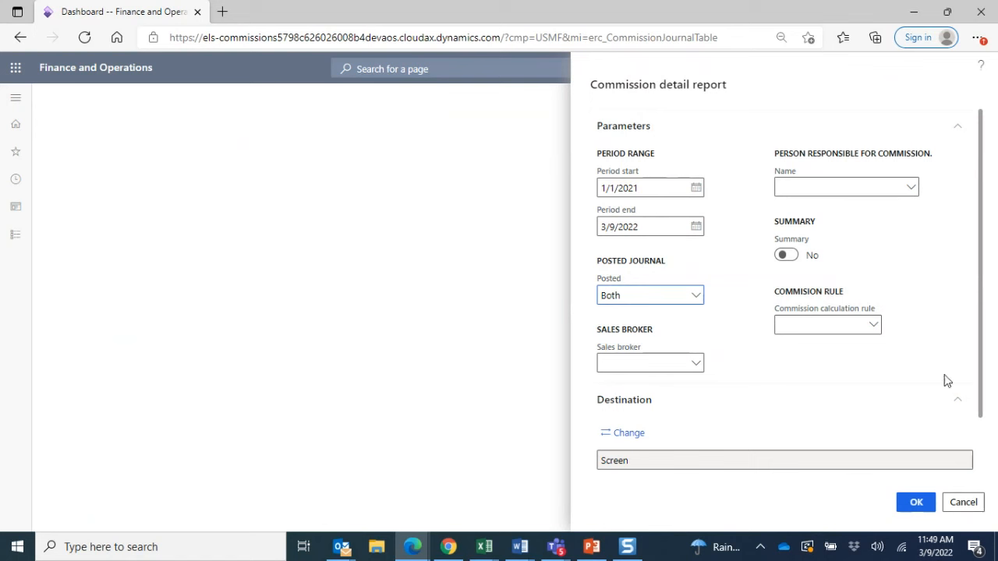
scroll(920, 307, down, 1)
scroll(920, 307, up, 1)
click(914, 506)
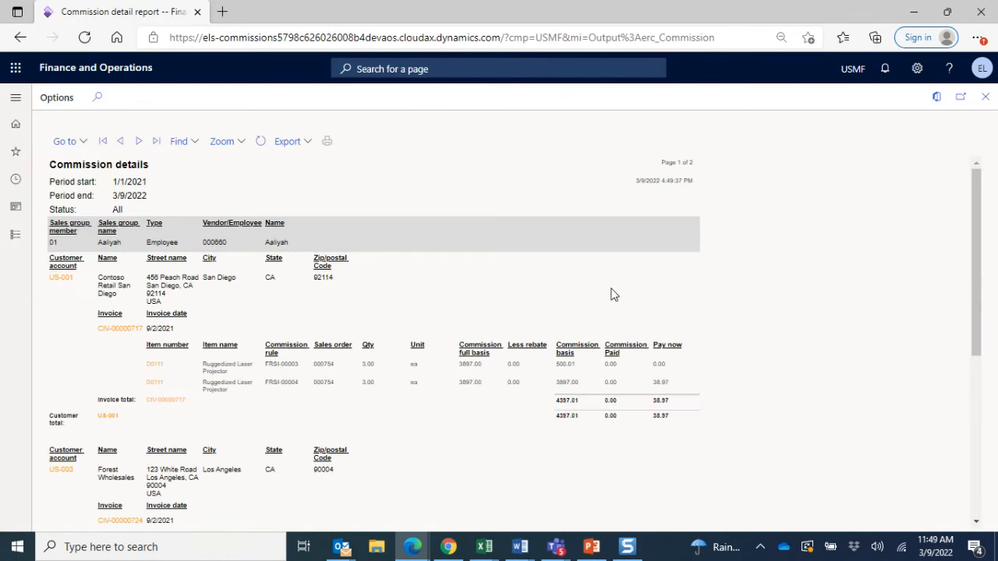
Step: Examine the invoices, commission rules, Pay now amounts and sales rep total on the first page of the commission report, enlarged for reading
click(223, 142)
click(228, 192)
click(230, 192)
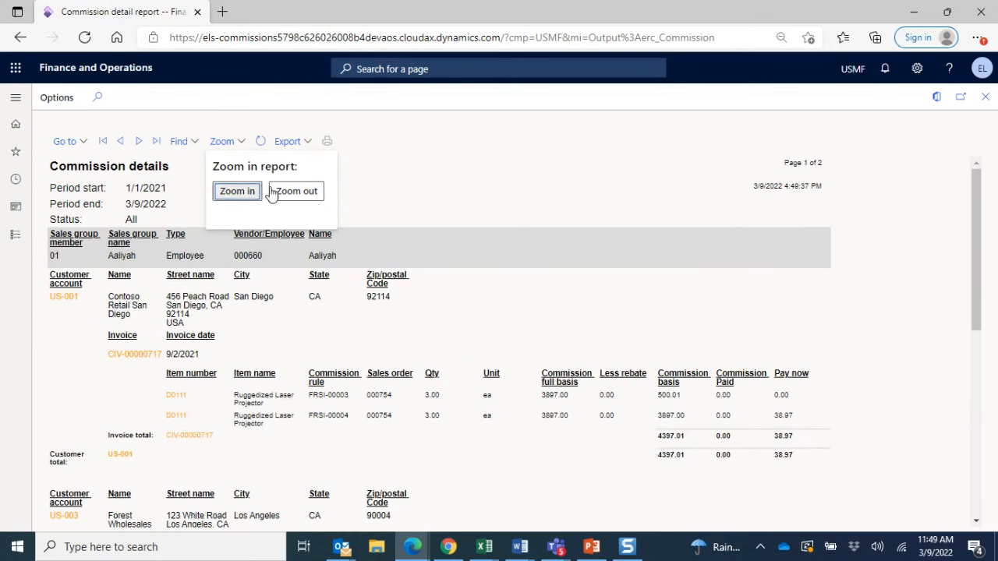
click(234, 142)
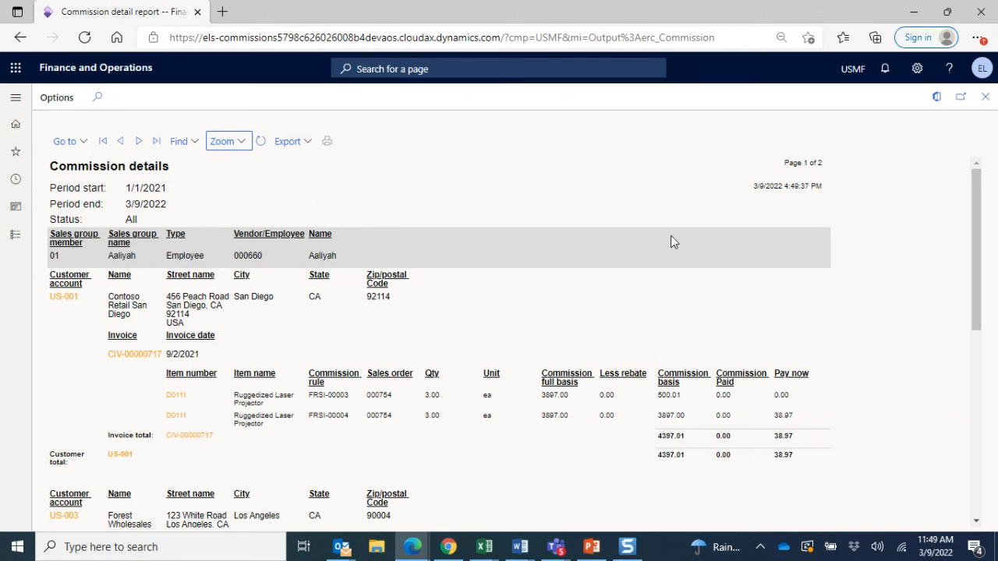
scroll(953, 269, down, 1)
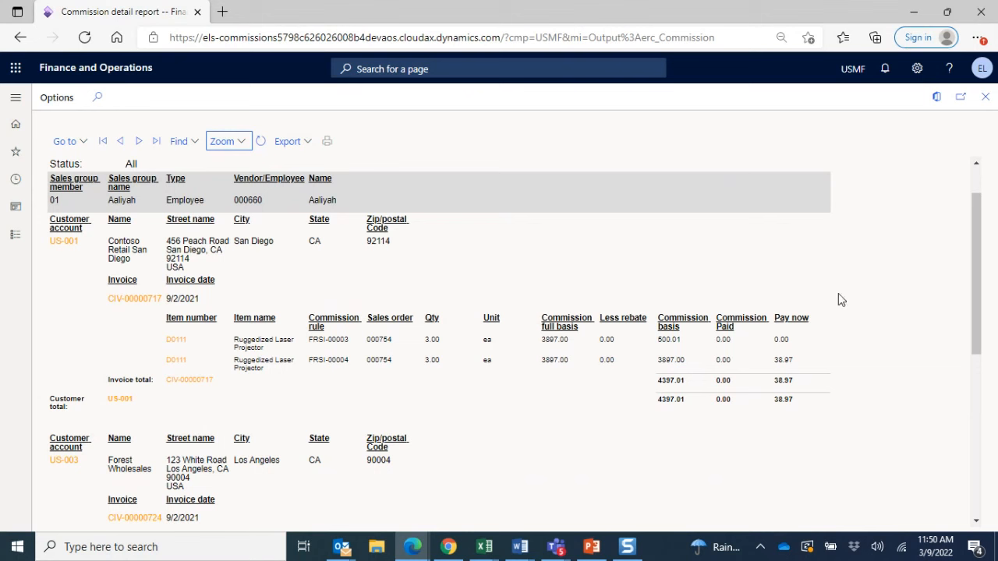
scroll(835, 290, down, 2)
scroll(835, 289, up, 2)
scroll(932, 247, down, 2)
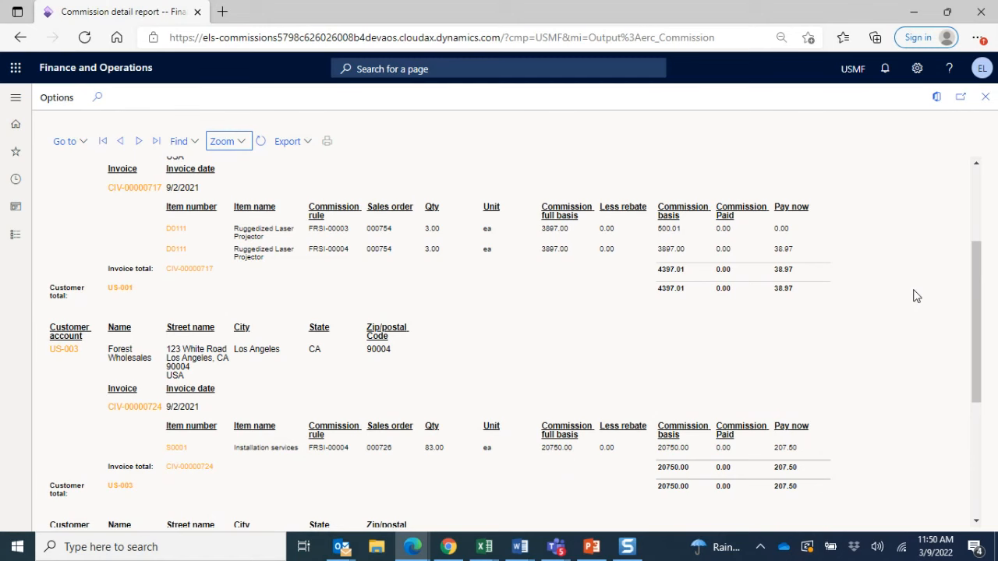
scroll(916, 296, down, 4)
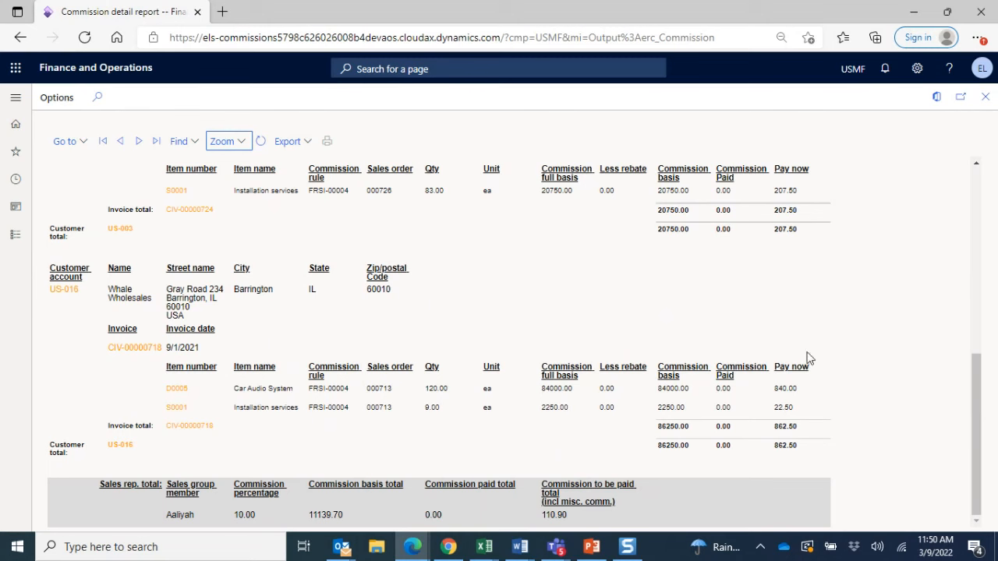
Step: Go to page 2 of the commission report and examine the second sales rep's invoice lines, Pay now amounts and commission totals
click(139, 145)
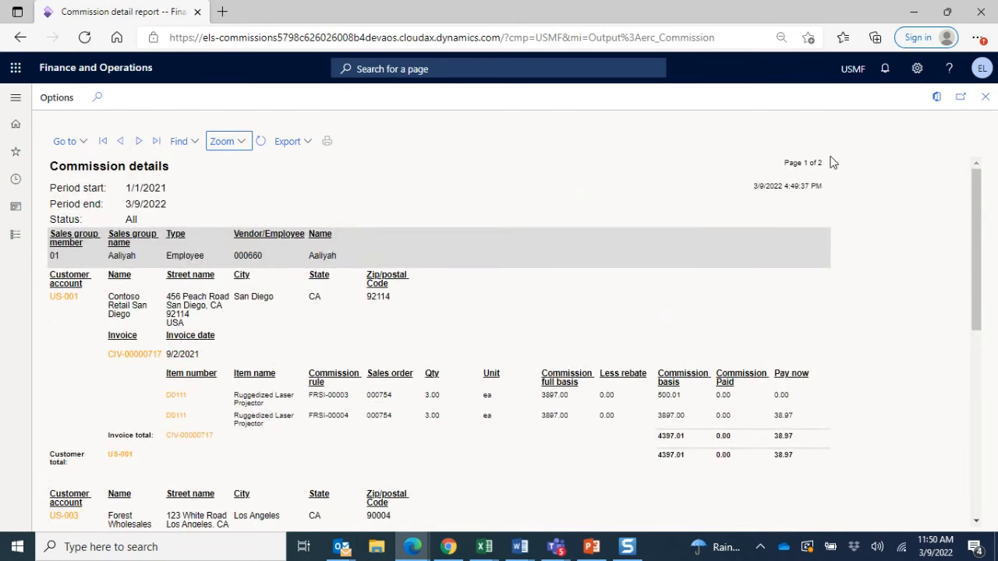
click(140, 145)
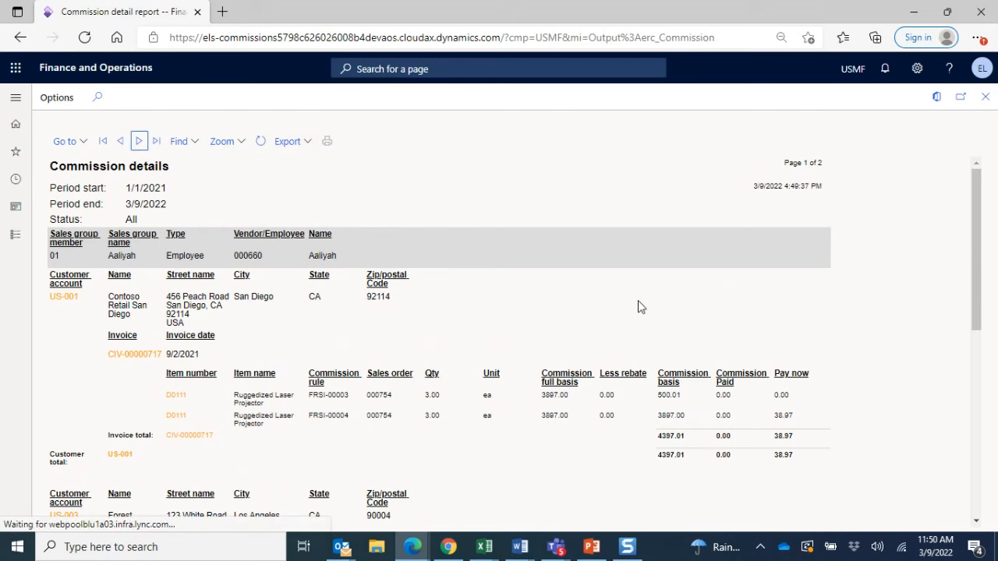
scroll(788, 329, down, 1)
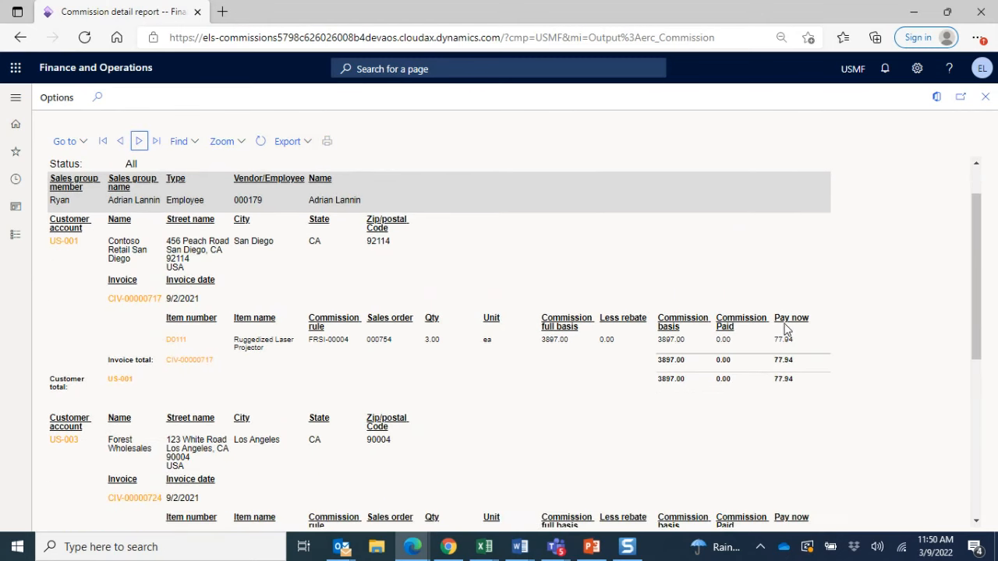
scroll(929, 362, down, 2)
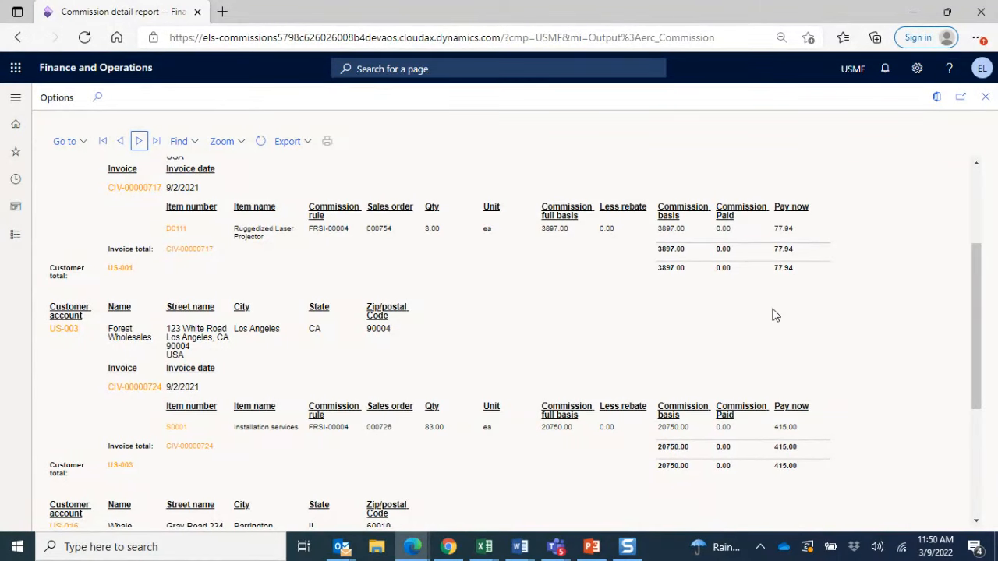
scroll(799, 314, down, 2)
scroll(798, 313, down, 1)
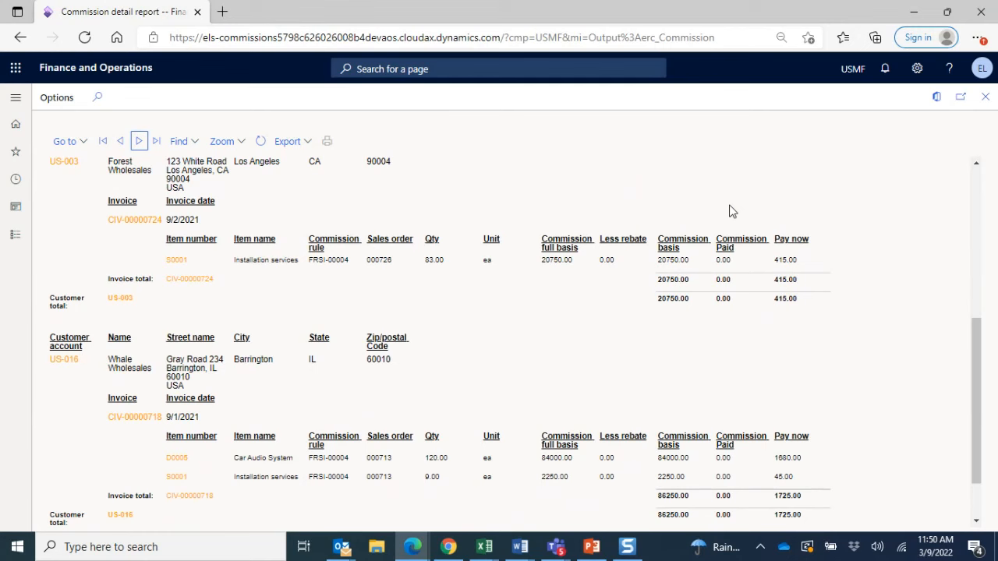
scroll(815, 361, down, 1)
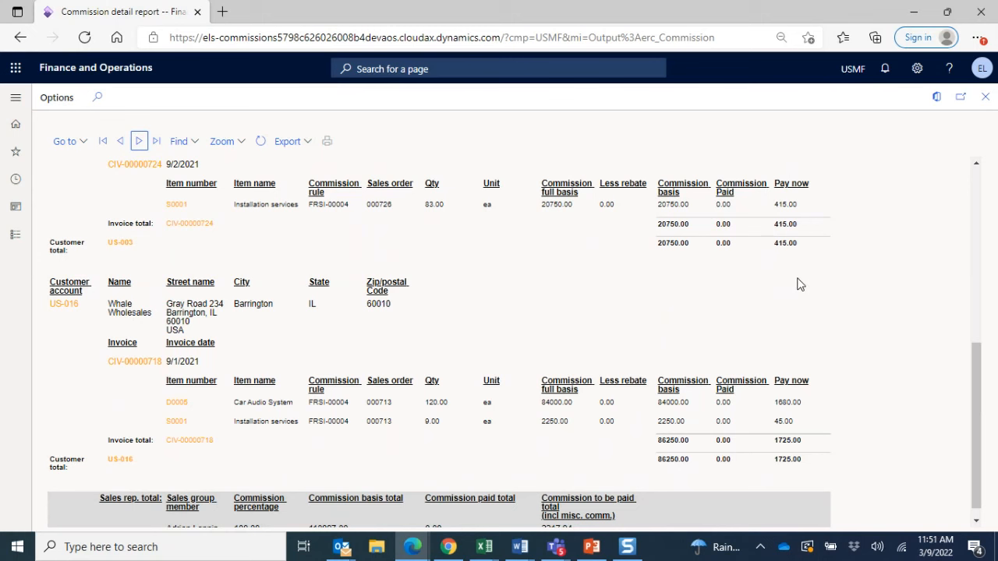
scroll(800, 284, down, 1)
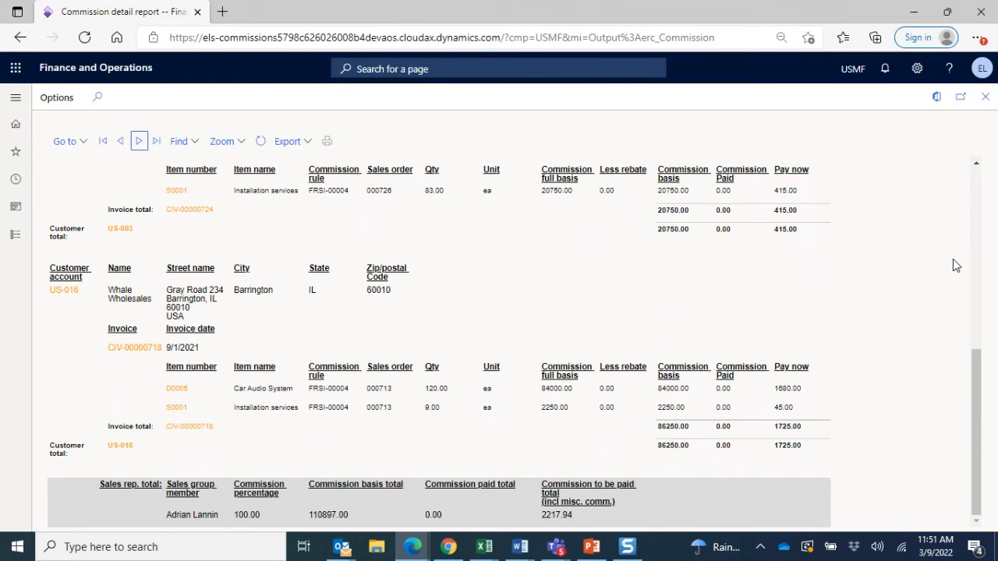
scroll(952, 261, up, 3)
scroll(952, 267, up, 2)
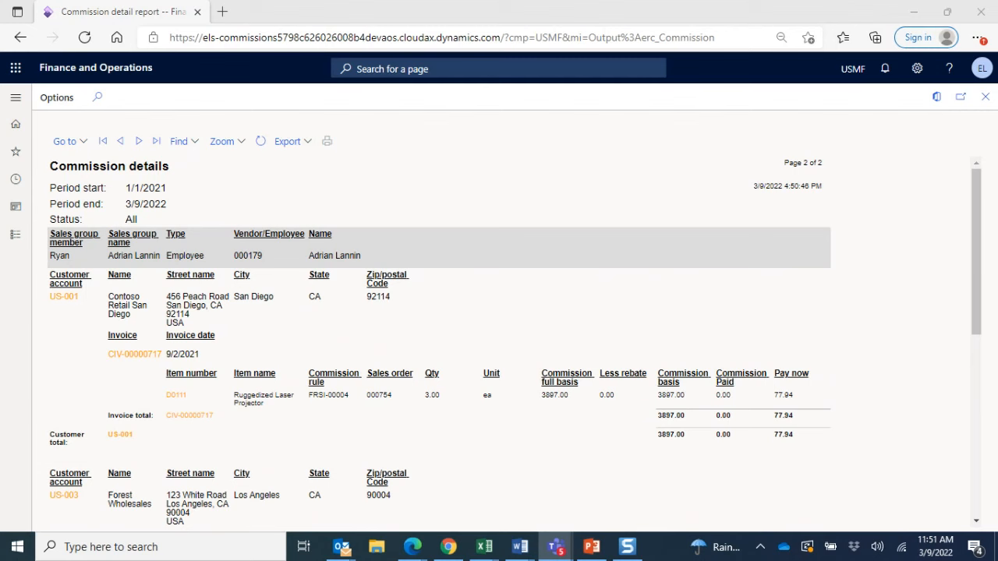
Step: Switch to the webinar presentation in PowerPoint and show the first speaker's contact slide at 100% zoom
click(592, 546)
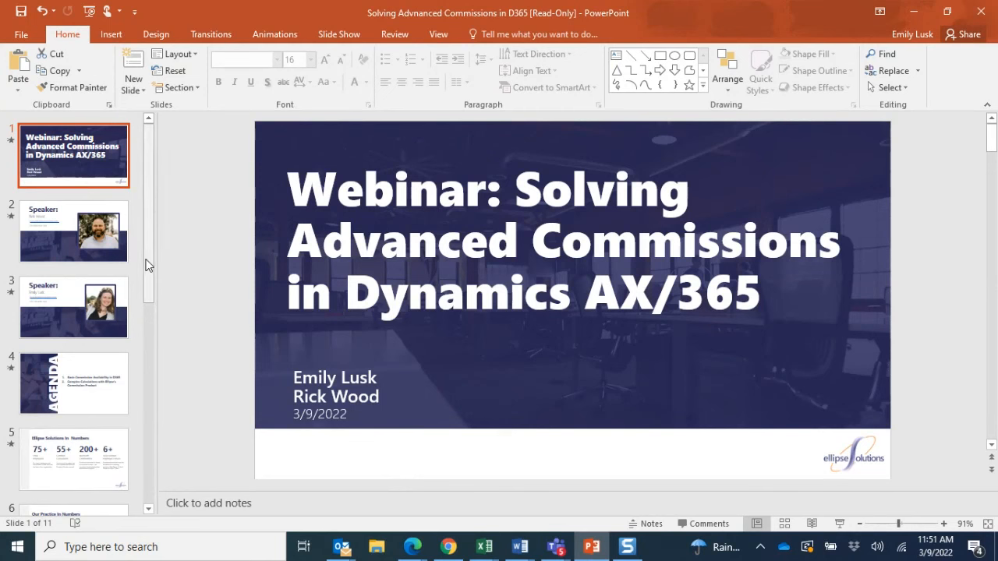
click(54, 233)
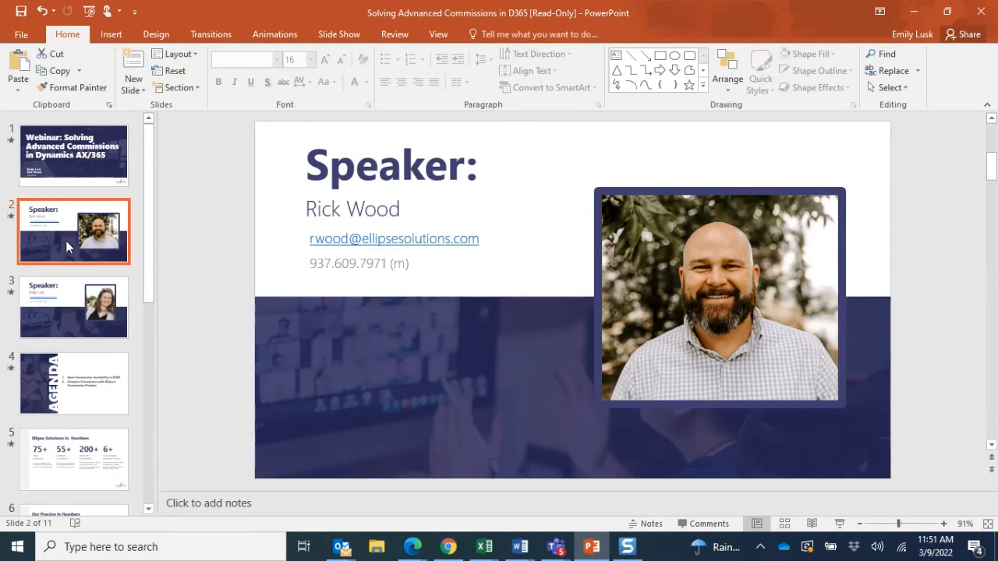
click(945, 525)
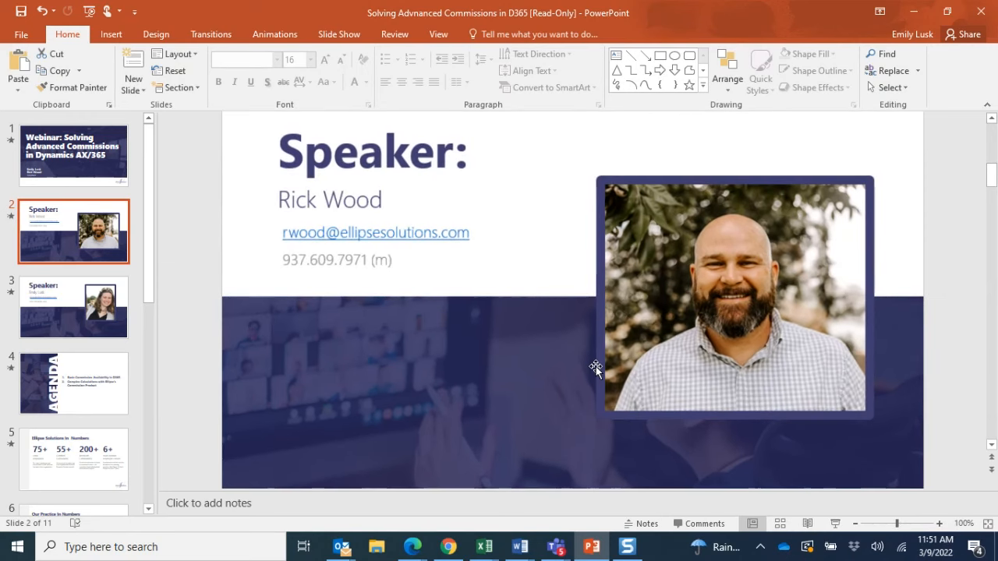